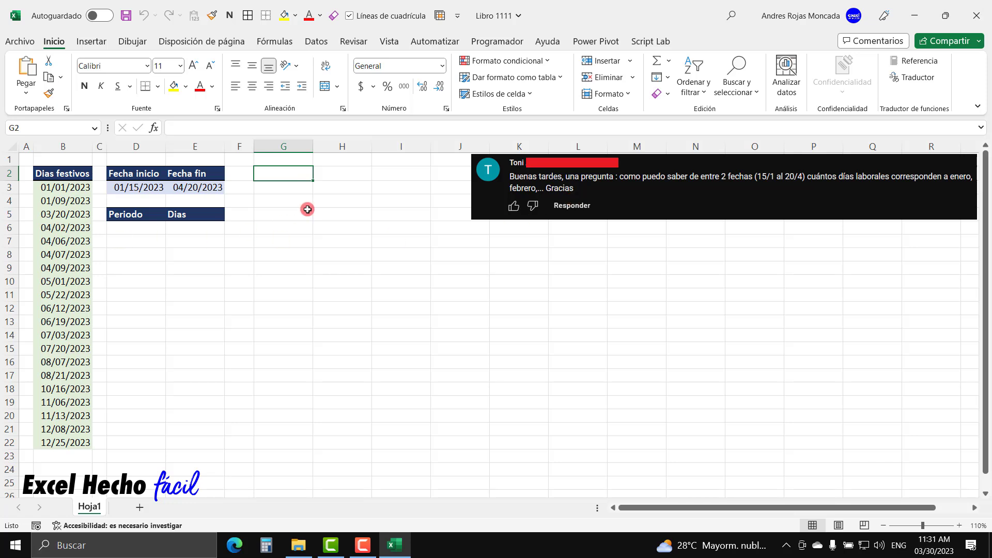
Review the start and end dates in D3 and E3, then select the holiday dates in column B.
drag(150, 176, 202, 188)
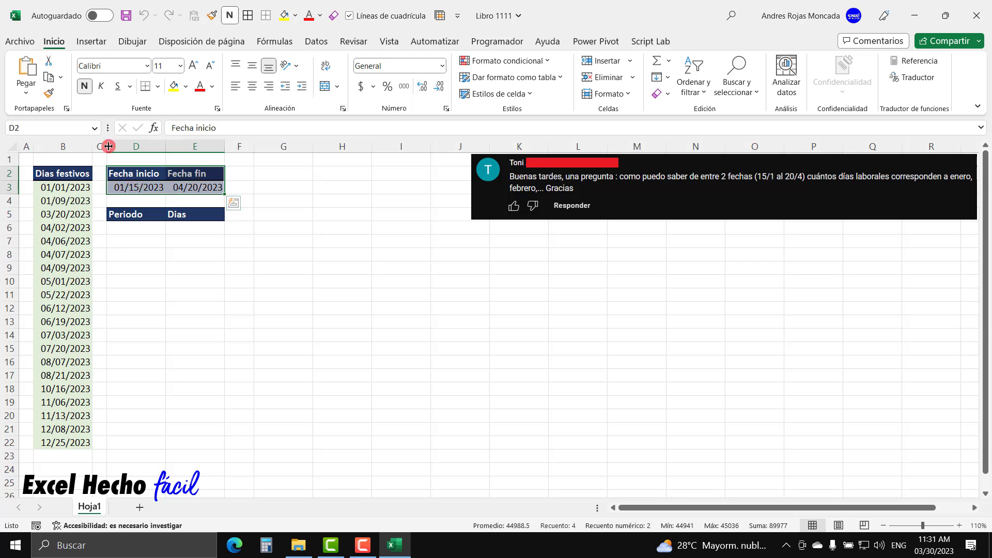
click(144, 190)
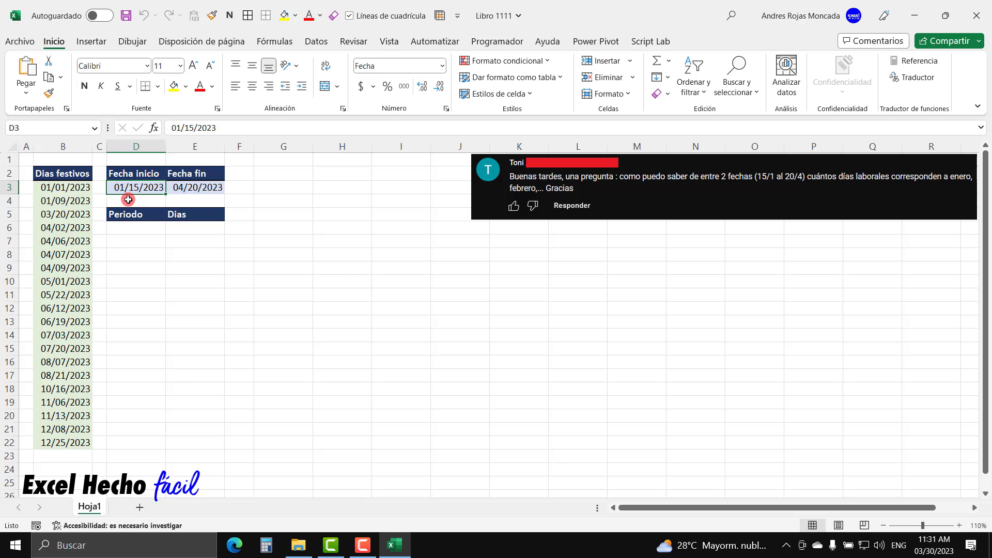
click(201, 187)
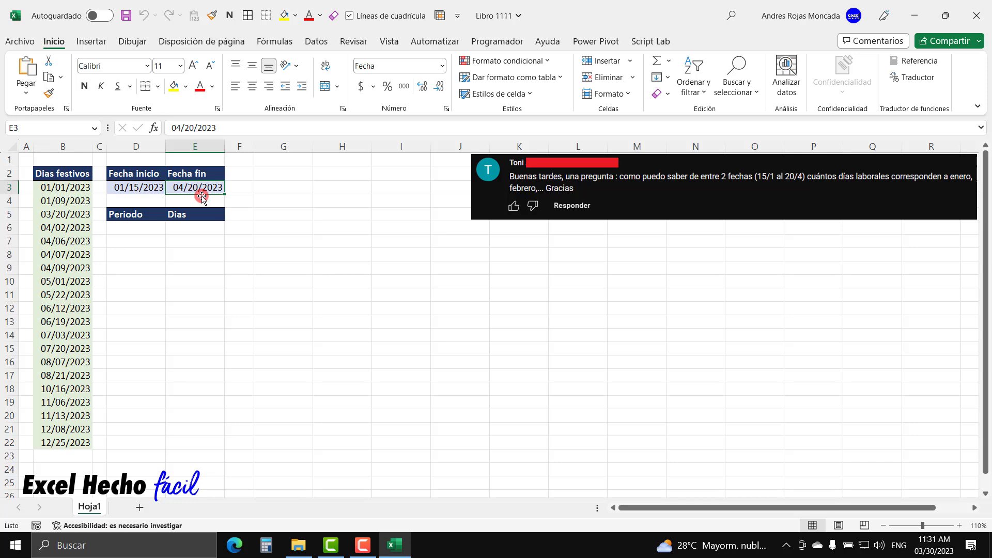
drag(149, 185, 193, 187)
click(194, 188)
click(153, 187)
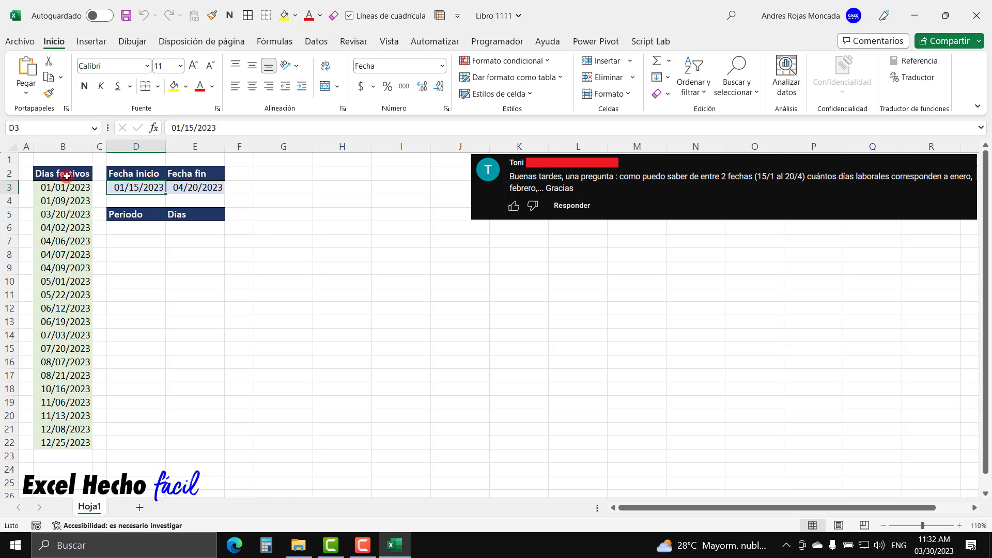
drag(66, 176, 66, 442)
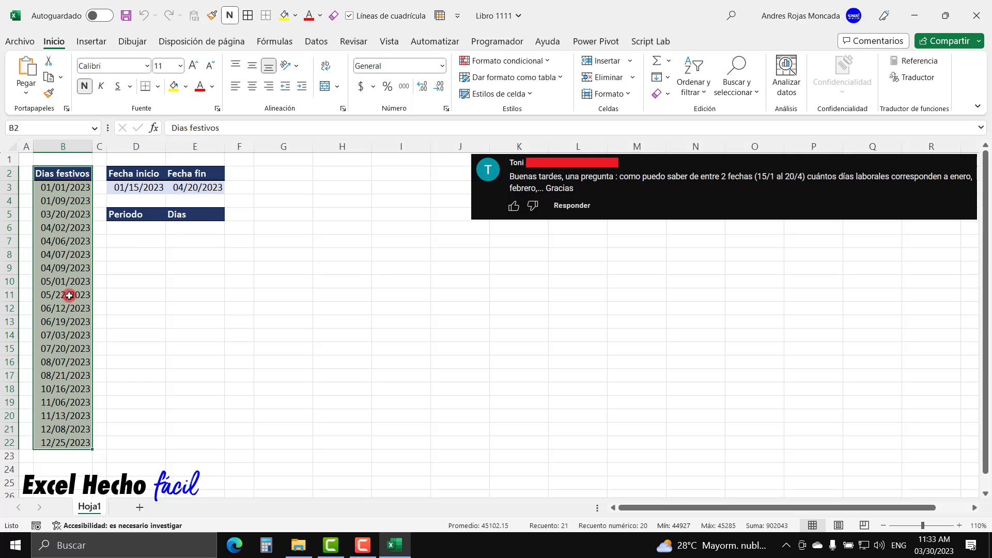
Convert holiday list B2:B22 into a table without a filter button, with column B fitted to the dates.
drag(70, 172, 61, 443)
key(ctrl+t)
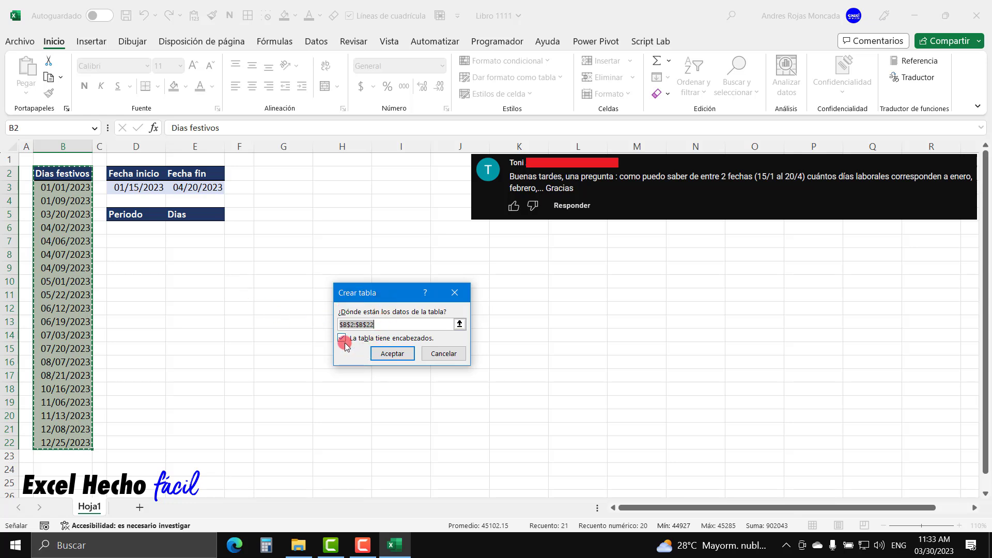
click(391, 352)
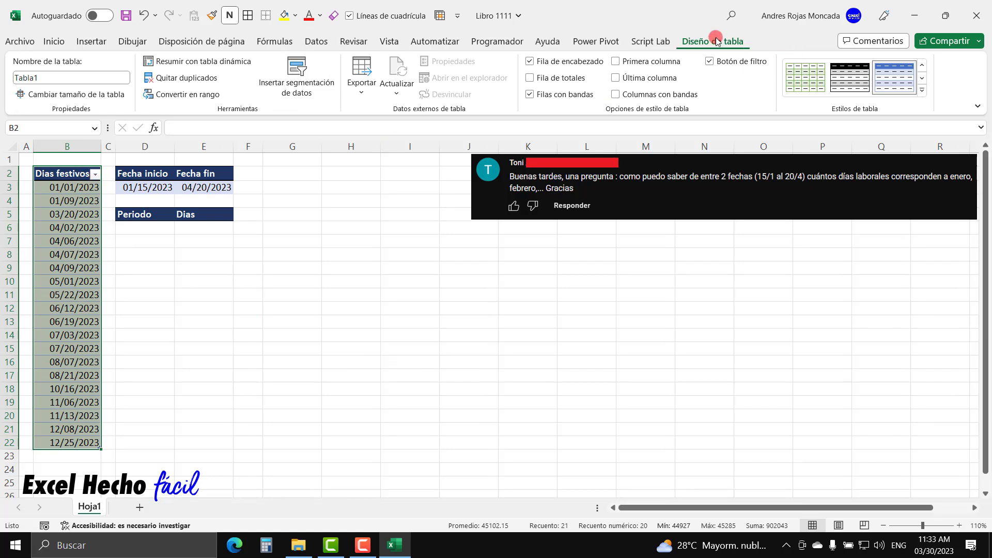
click(709, 63)
double_click(101, 147)
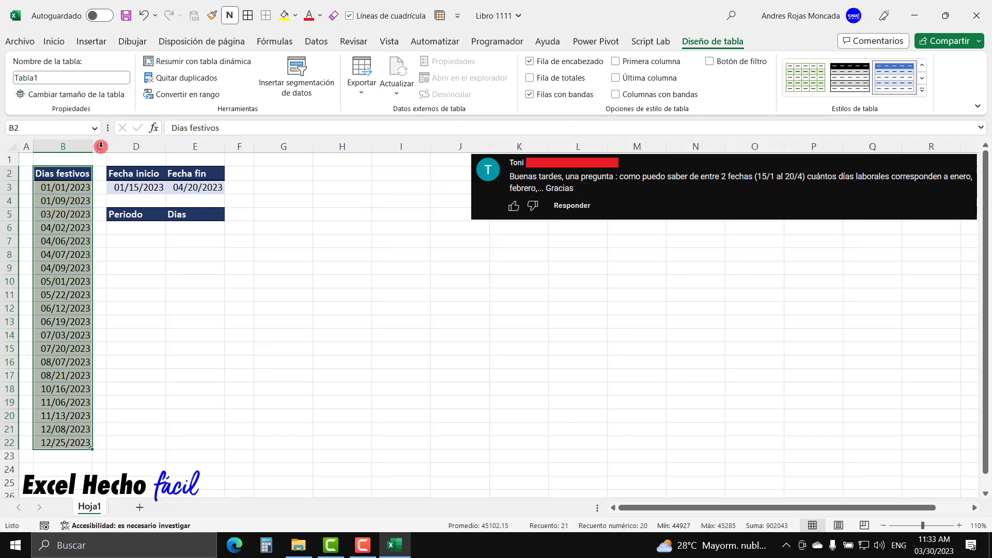
click(76, 173)
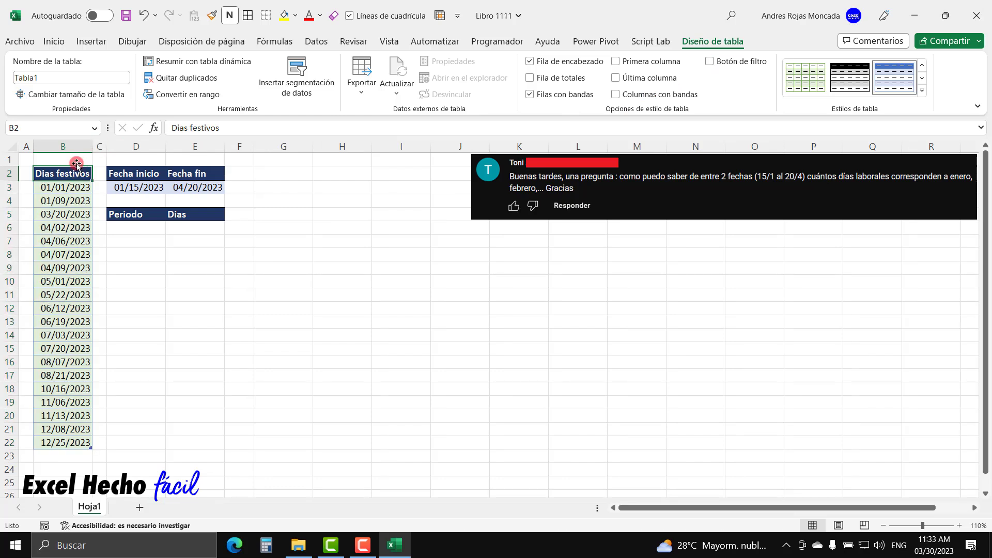
Rename the holiday table to tFestivos.
click(73, 79)
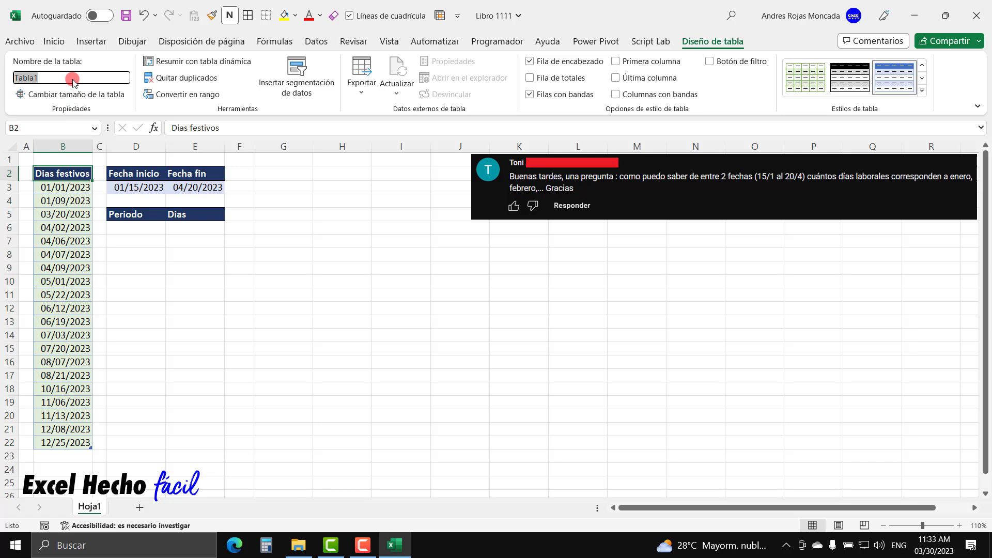
text(t)
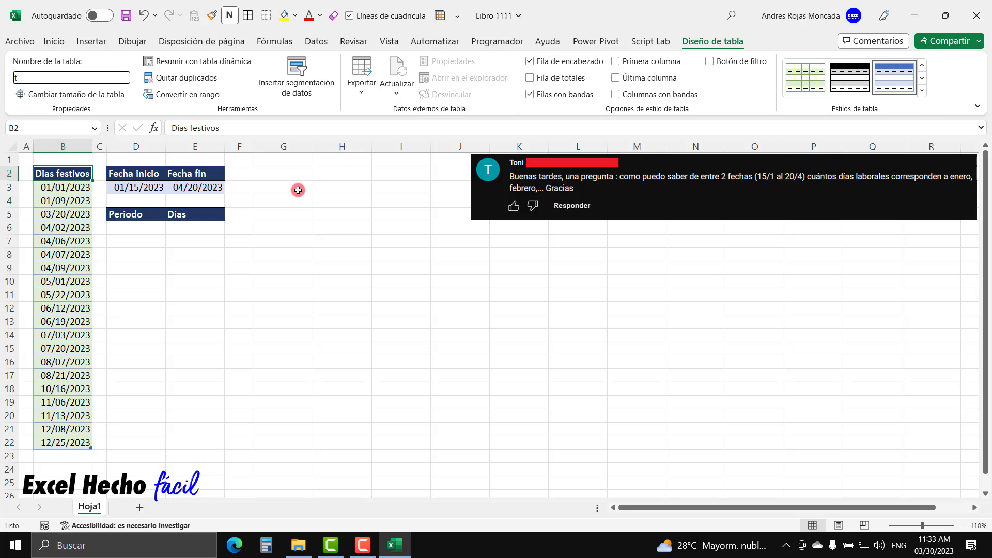
text(Fe)
text(stivos)
key(Return)
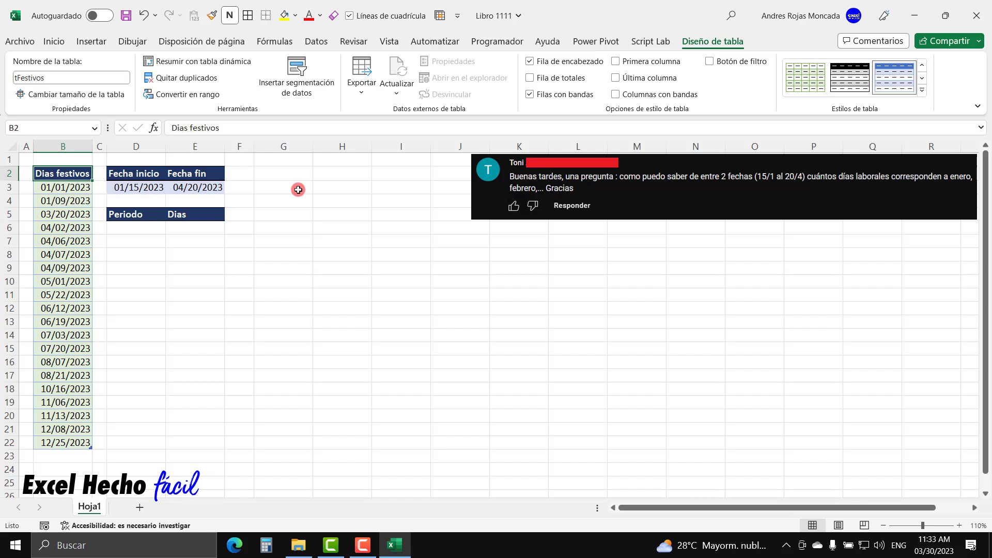
click(294, 174)
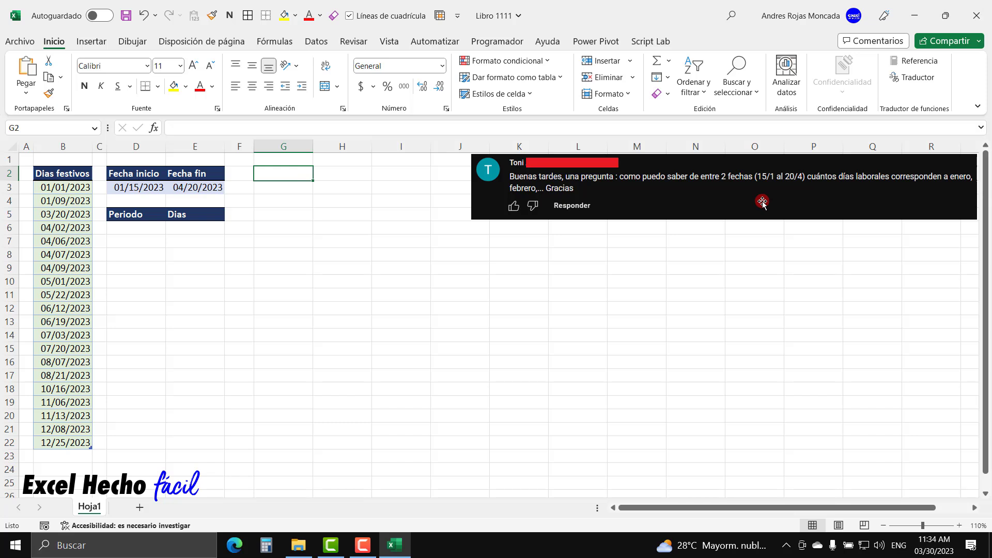
click(144, 228)
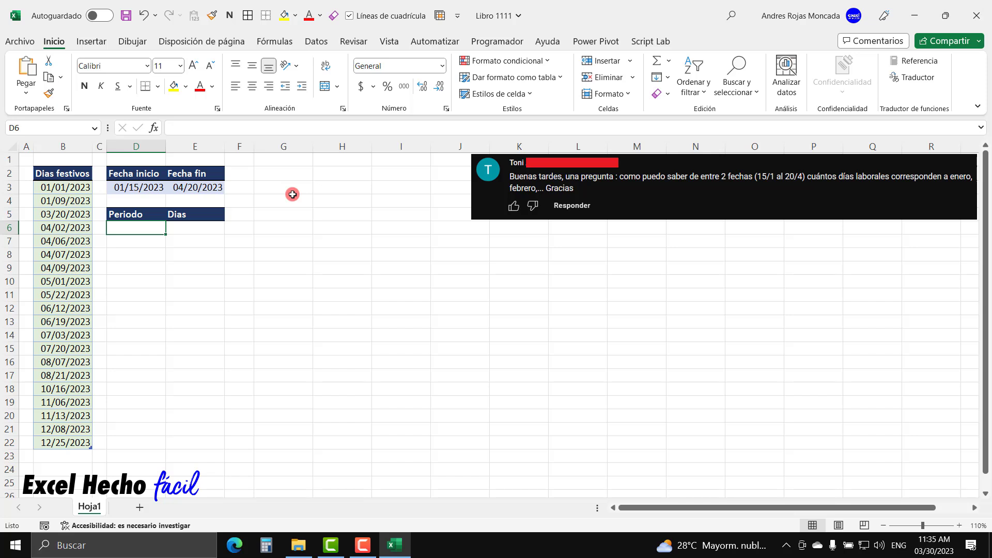
In D6, begin the formula =LET(SerieFechas,SECUENCIA( using autocomplete for SECUENCIA.
text(=)
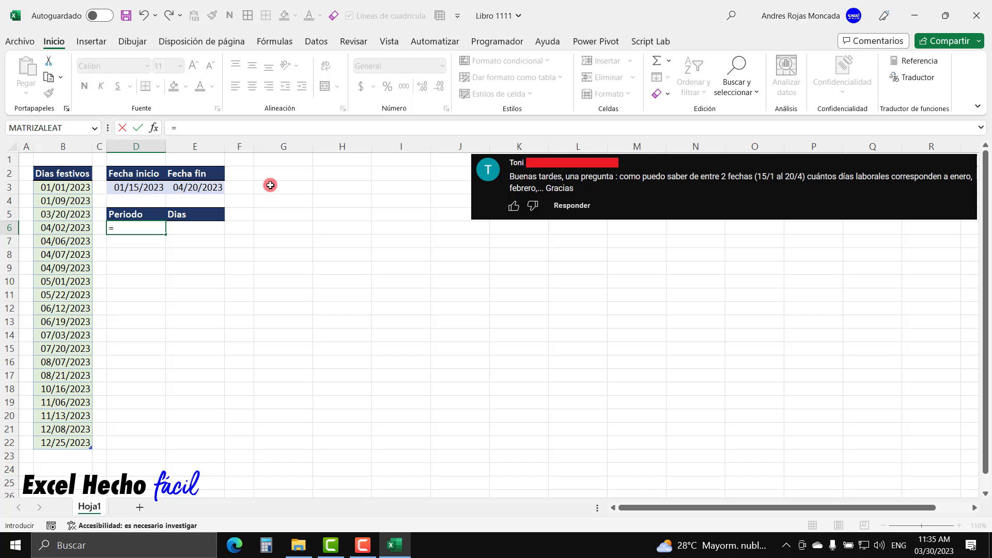
text(LET()
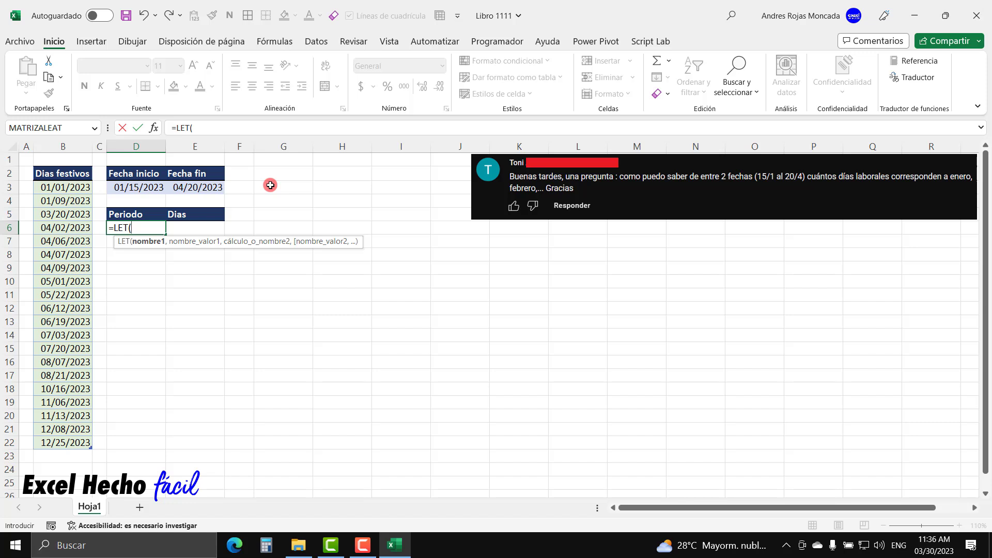
text(SerieF)
text(echas)
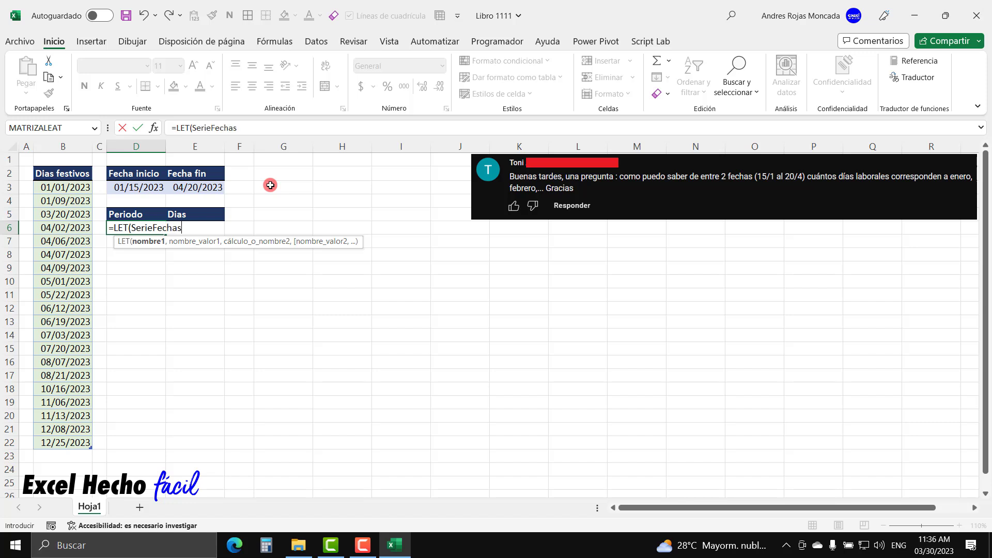
text(,)
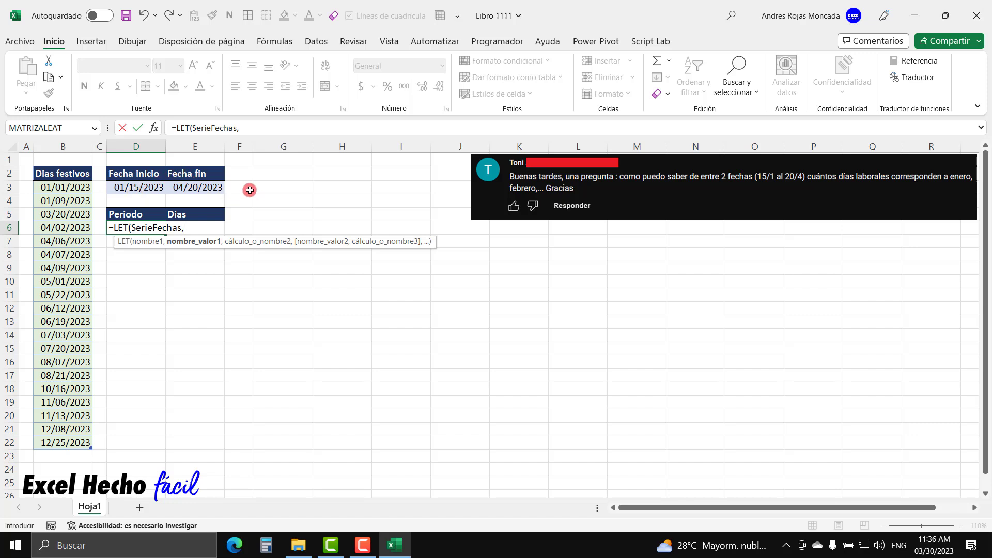
text(se)
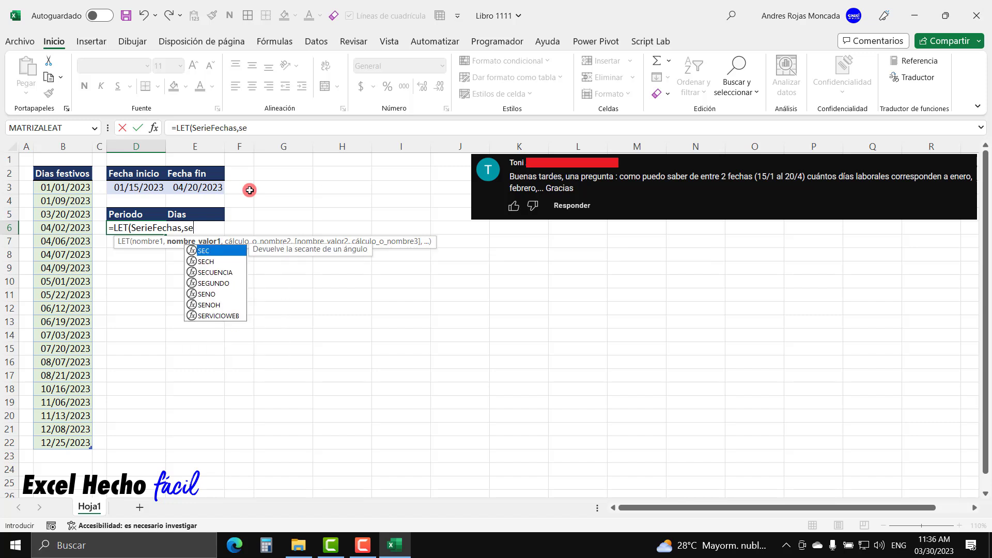
text(cu)
key(Tab)
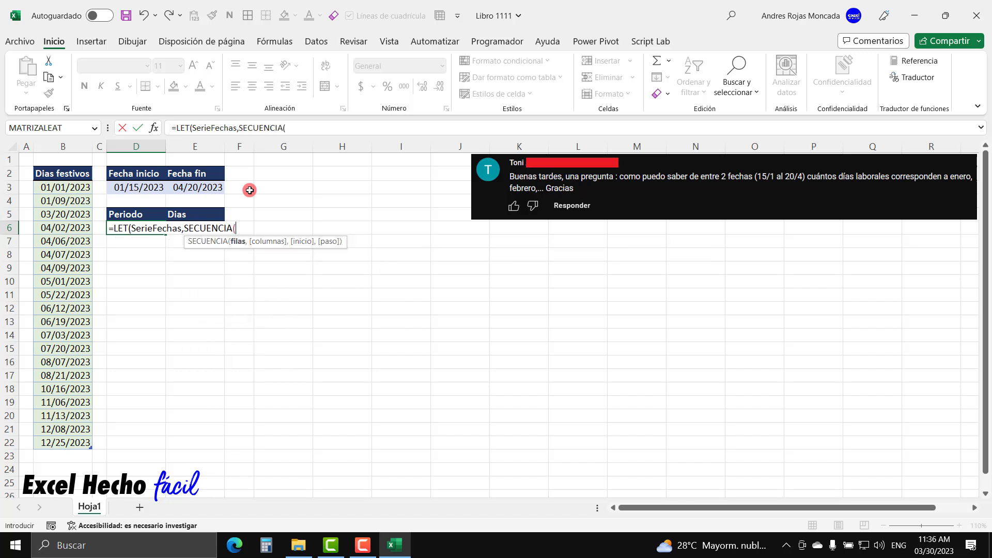
Enter E3-D3 as the SECUENCIA row count and preview its value 95 with F9.
mouse_move(270, 237)
mouse_down()
mouse_move(294, 213)
mouse_move(310, 170)
mouse_up()
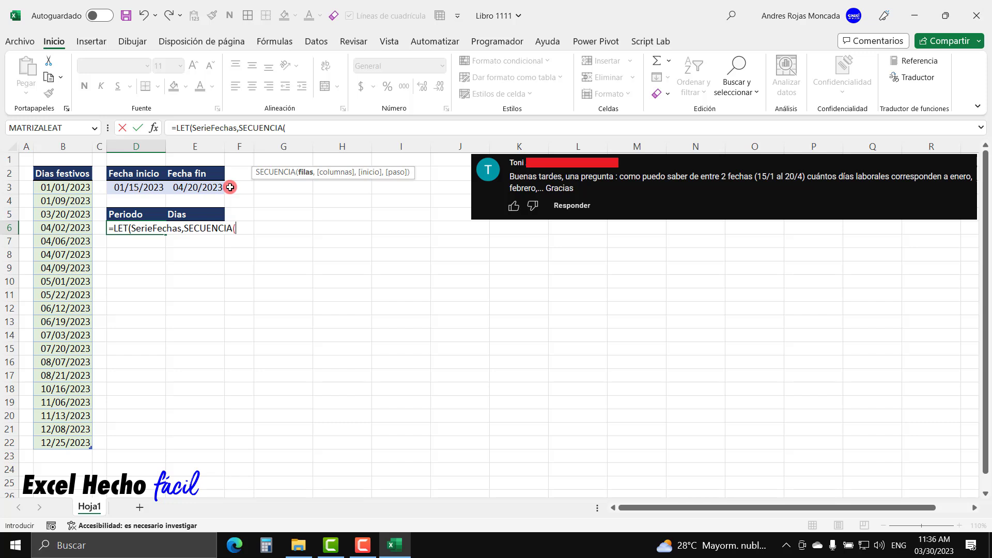
click(211, 190)
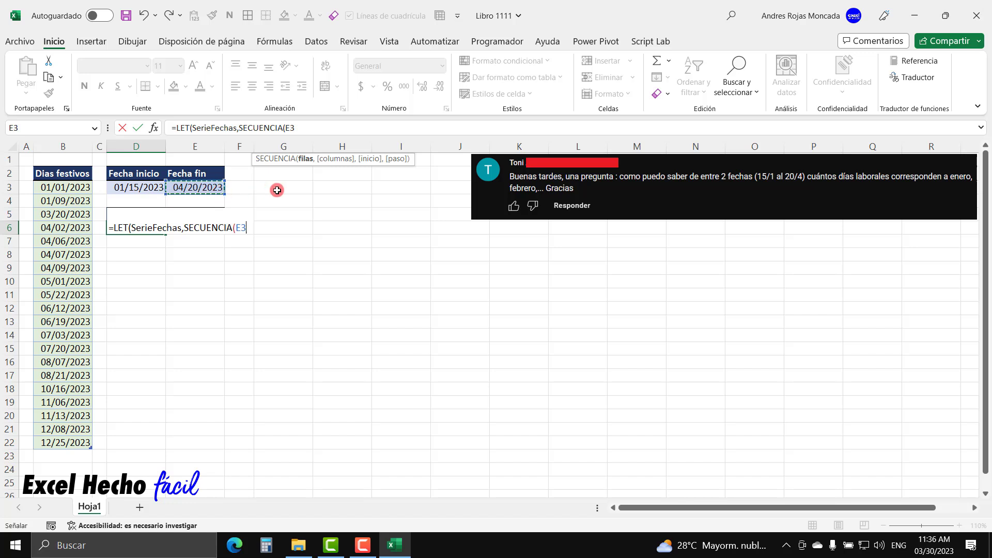
text(-)
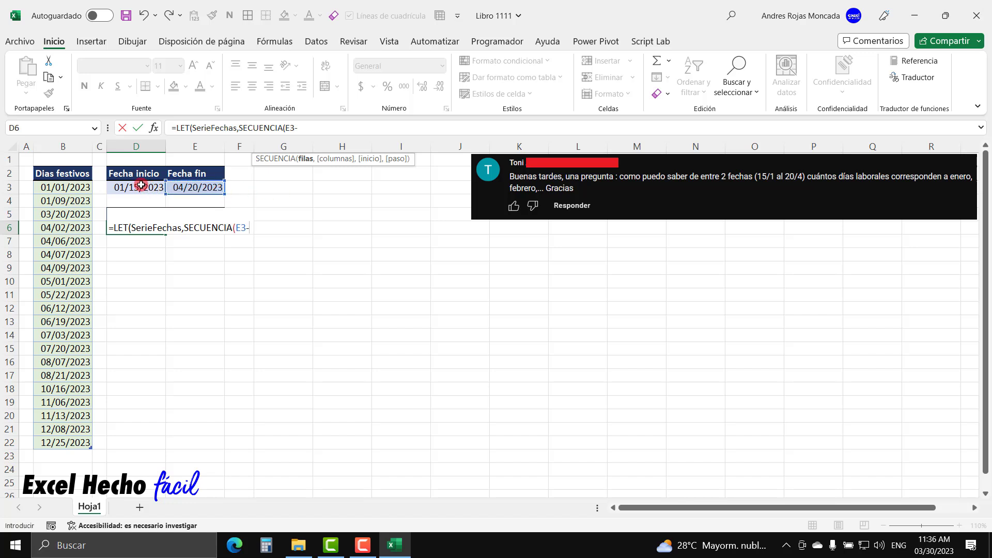
click(139, 187)
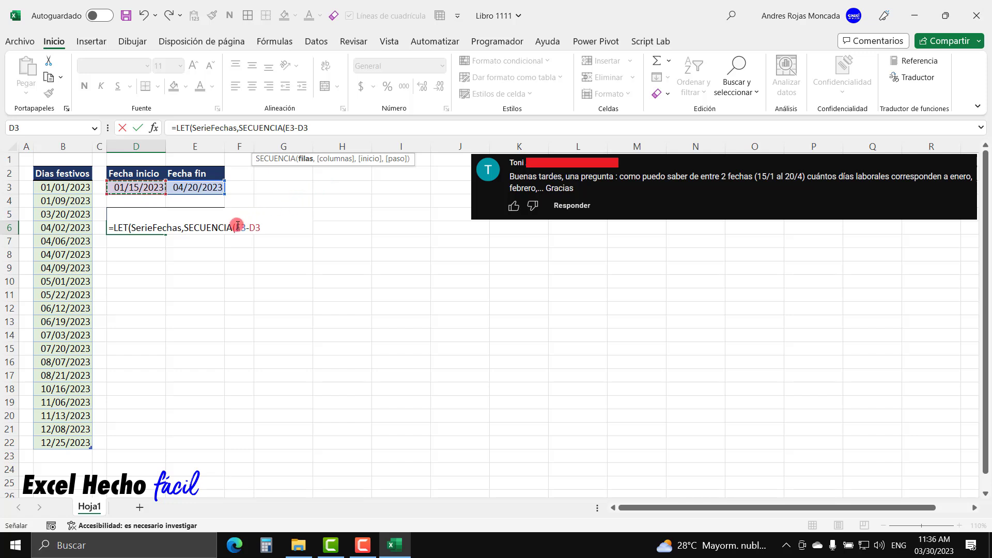
drag(235, 227, 258, 227)
key(F9)
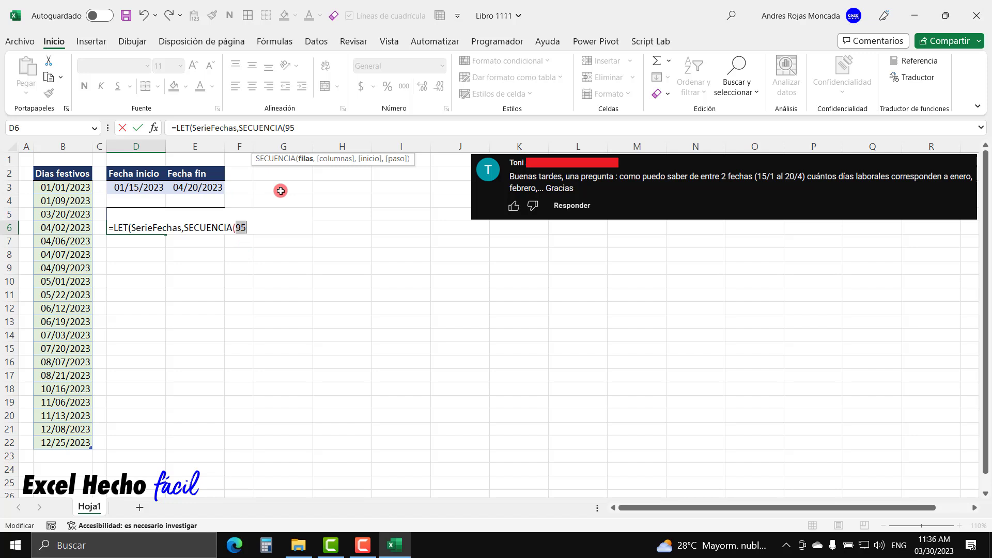
key(ctrl+z)
Extend the count to E3-D3+1, checking it gives 96, and finish SECUENCIA(E3-D3+1,1,D3).
click(261, 227)
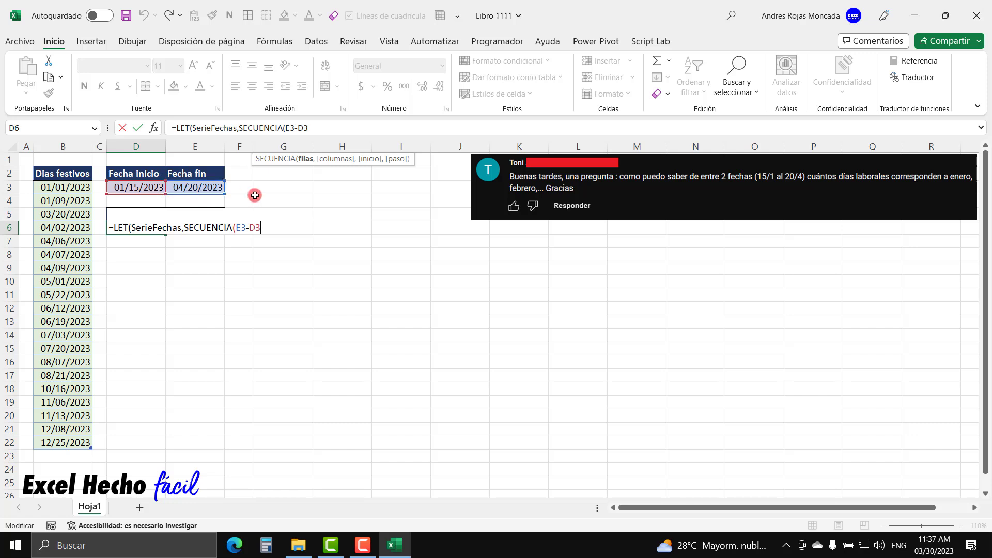
text(+1)
drag(237, 227, 314, 226)
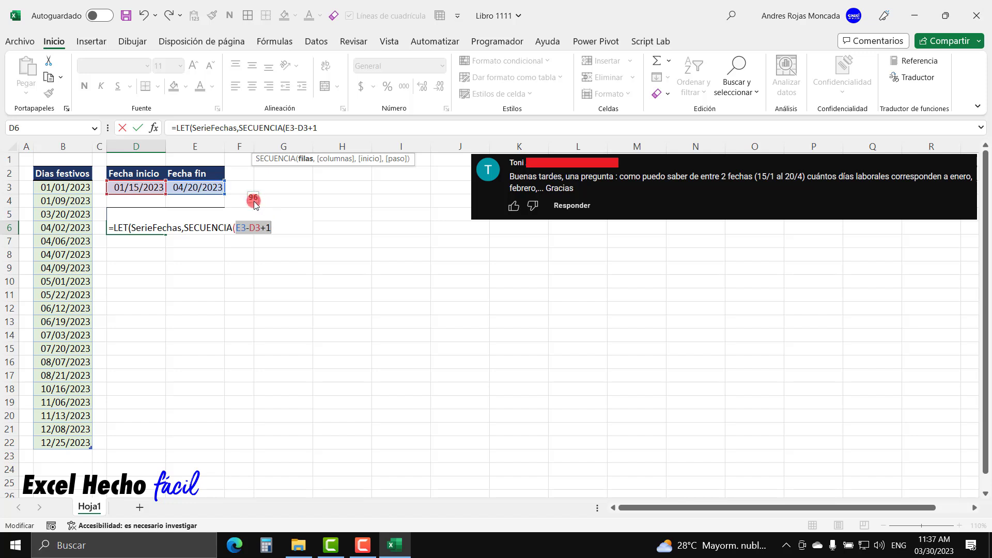
key(F9)
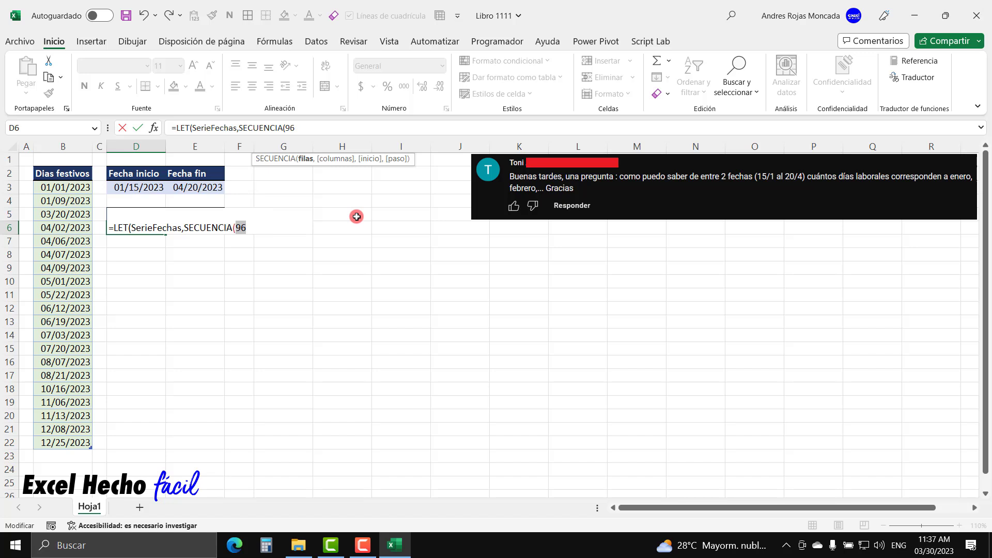
key(ctrl+z)
click(289, 226)
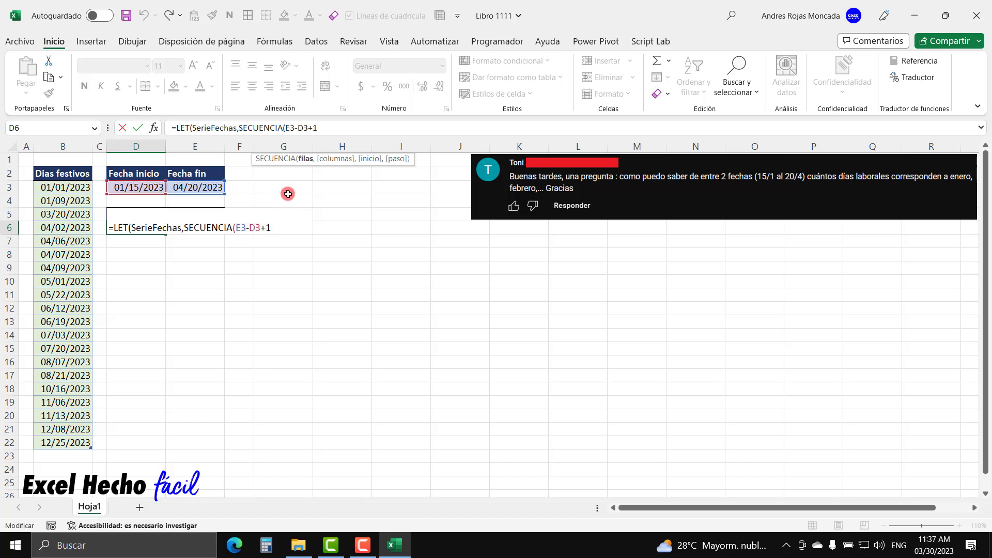
text(,)
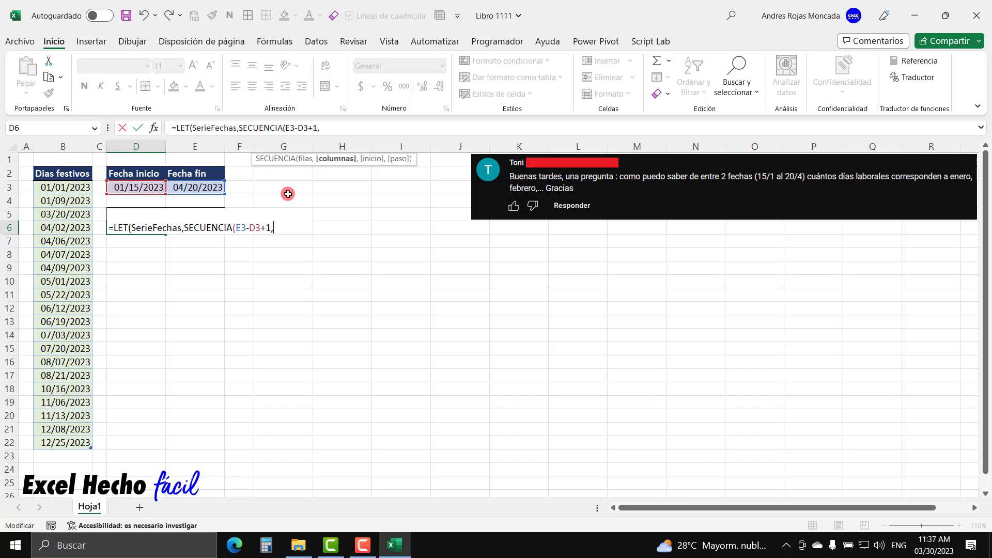
text(1,)
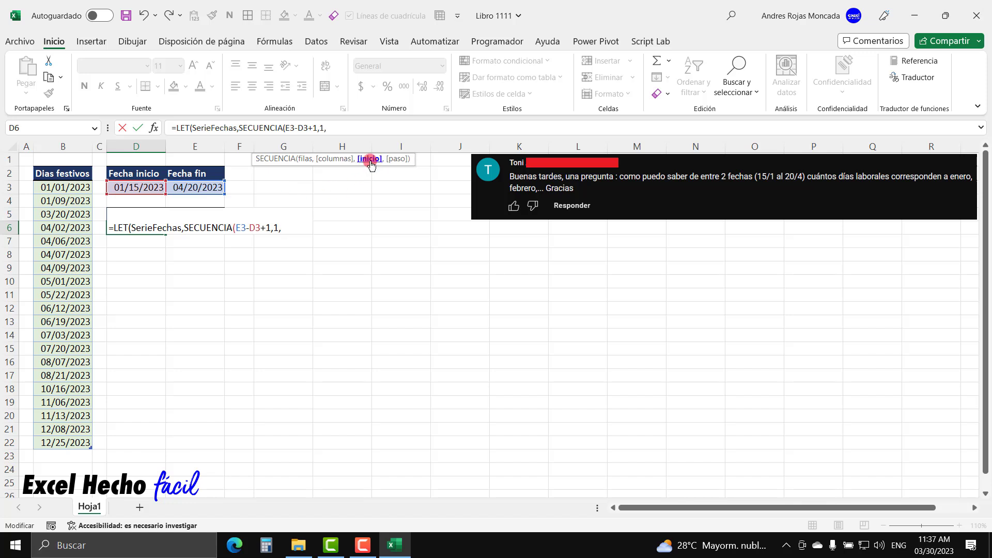
click(147, 187)
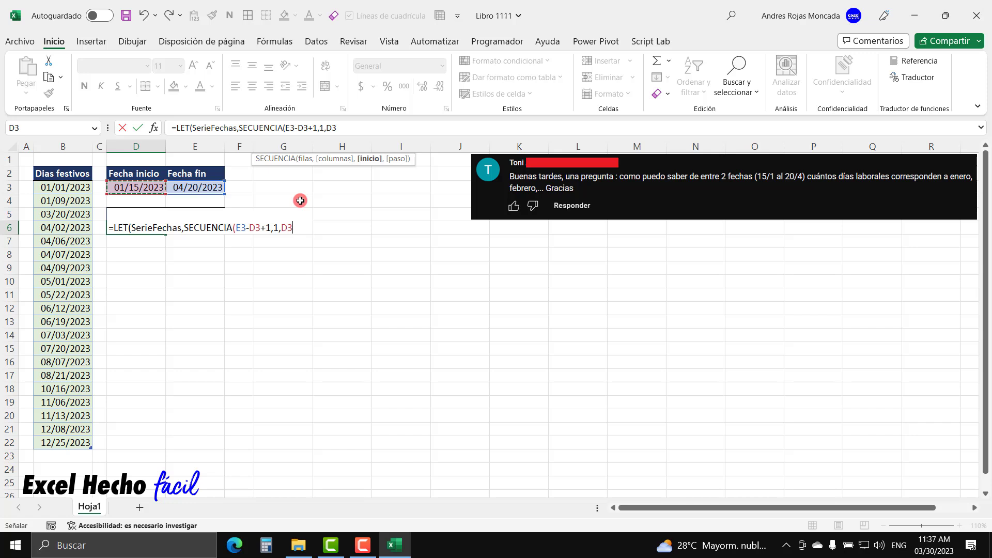
text())
text(,)
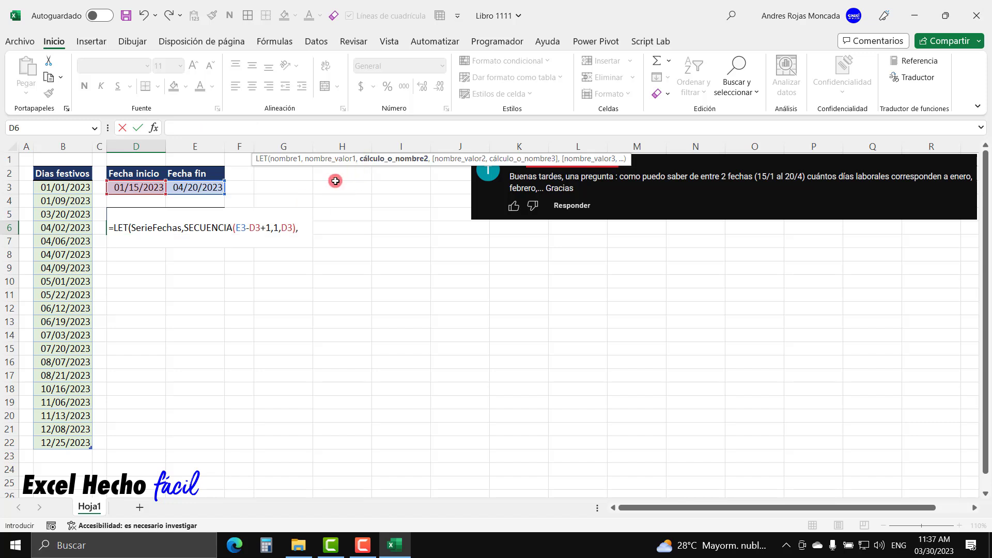
Return SerieFechas to close the LET, commit it, and select the 96-value spill range from D6.
text(seri)
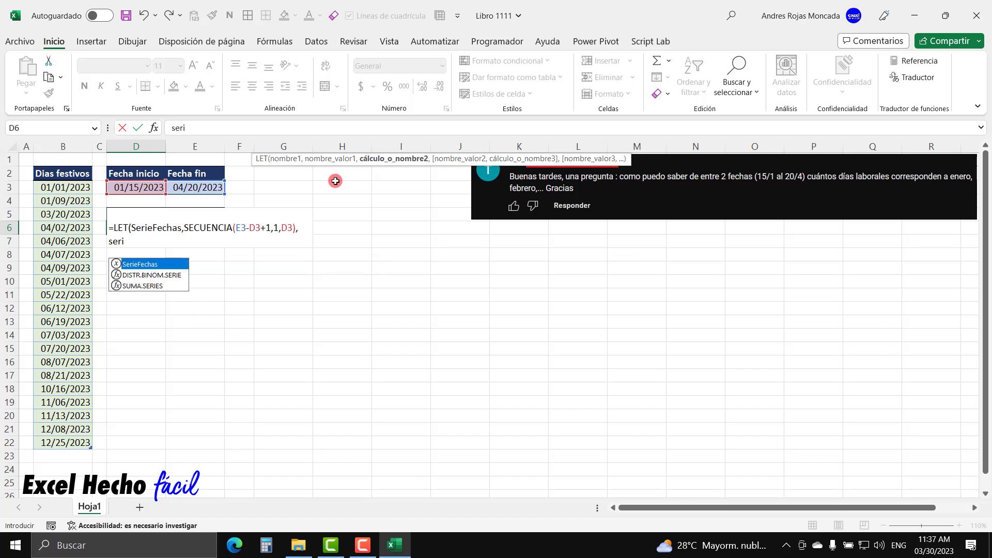
key(Tab)
text())
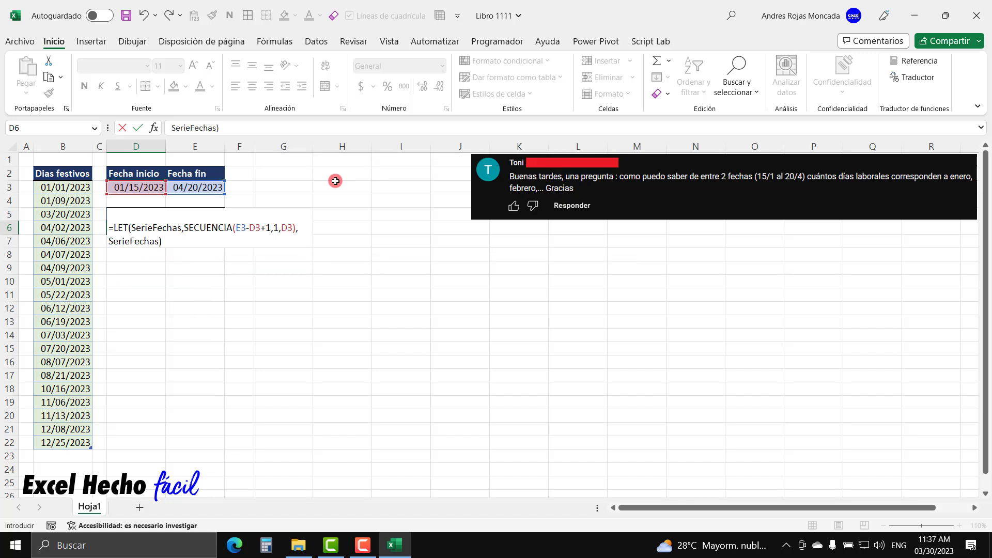
key(Return)
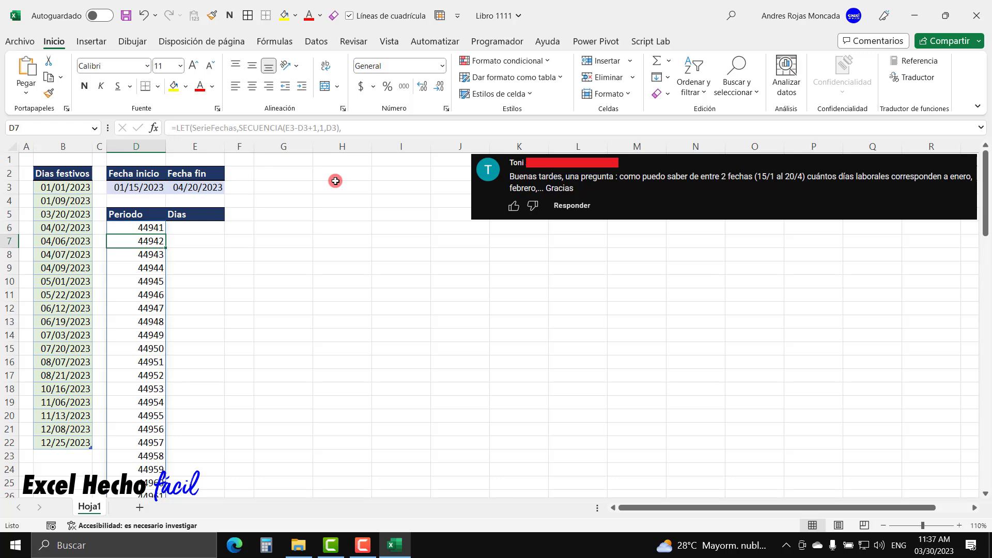
key(Up)
key(ctrl+shift+Down)
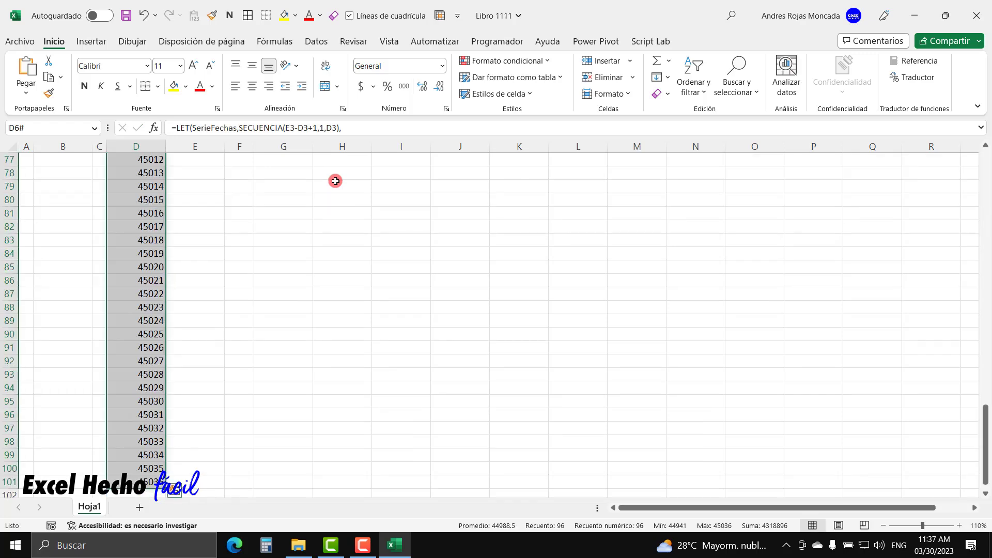
scroll(336, 180, up, 20)
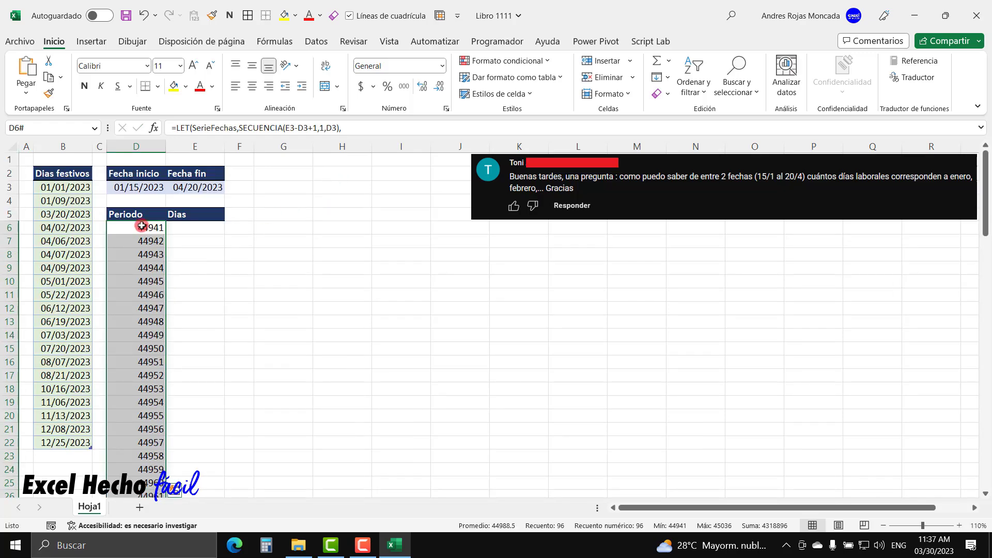
Apply Fecha corta to the spilled series and scroll to confirm 01/15/2023 through 04/20/2023.
click(443, 65)
click(419, 211)
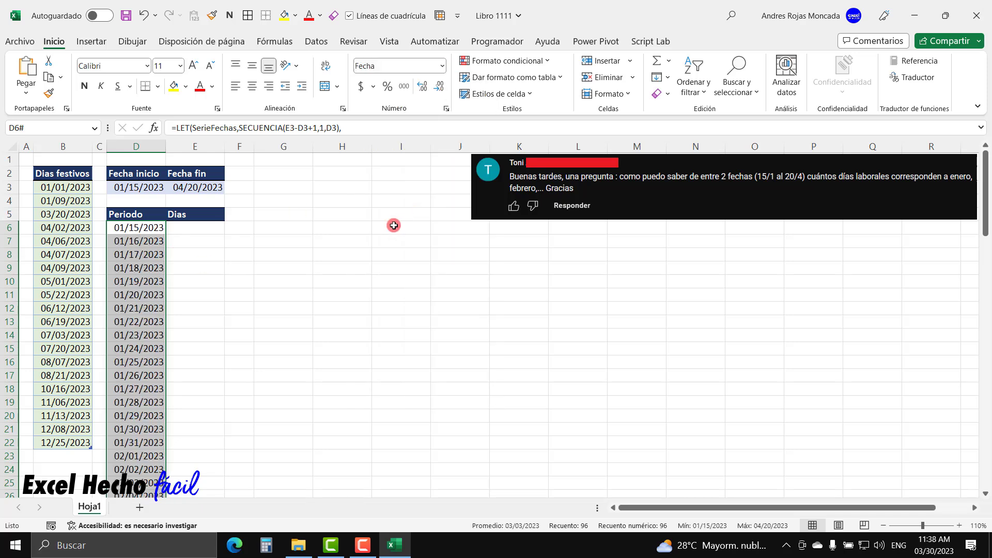
click(279, 175)
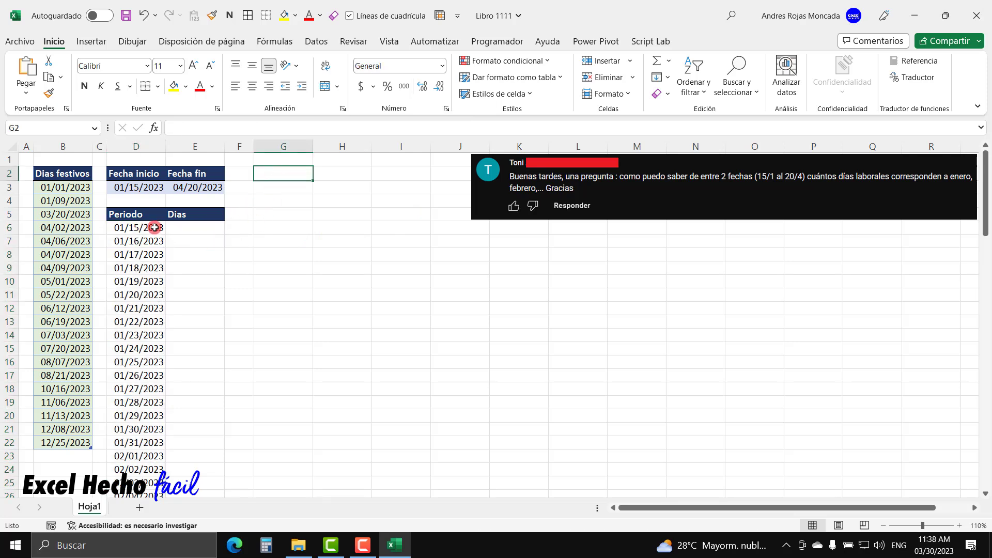
scroll(193, 263, down, 4)
scroll(194, 266, down, 4)
scroll(195, 266, down, 9)
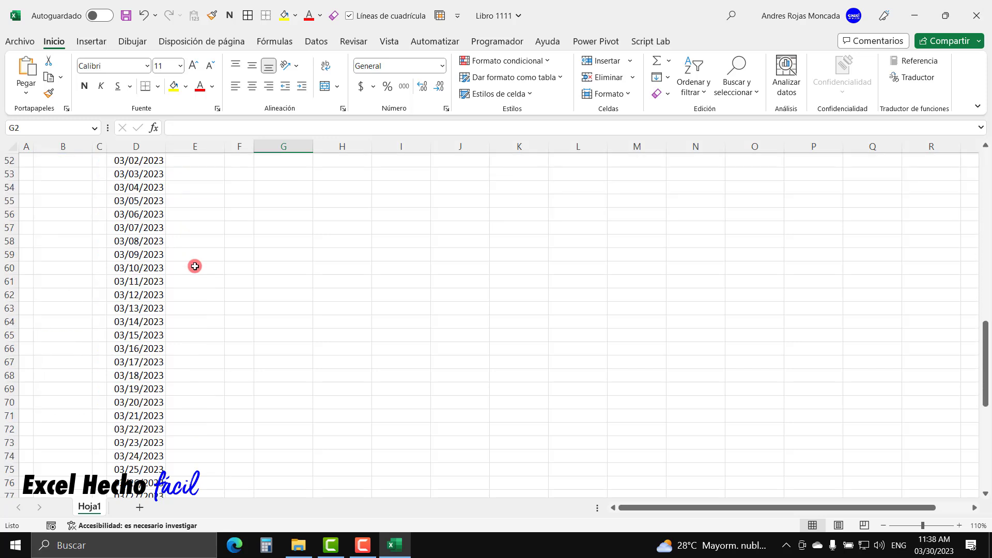
scroll(195, 266, down, 5)
scroll(195, 266, down, 6)
scroll(186, 304, down, 1)
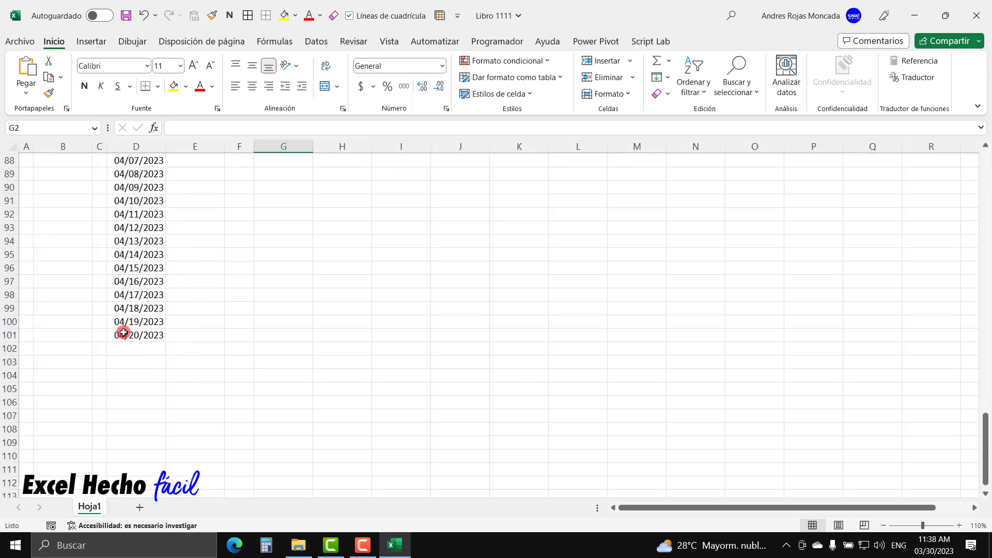
scroll(196, 329, up, 7)
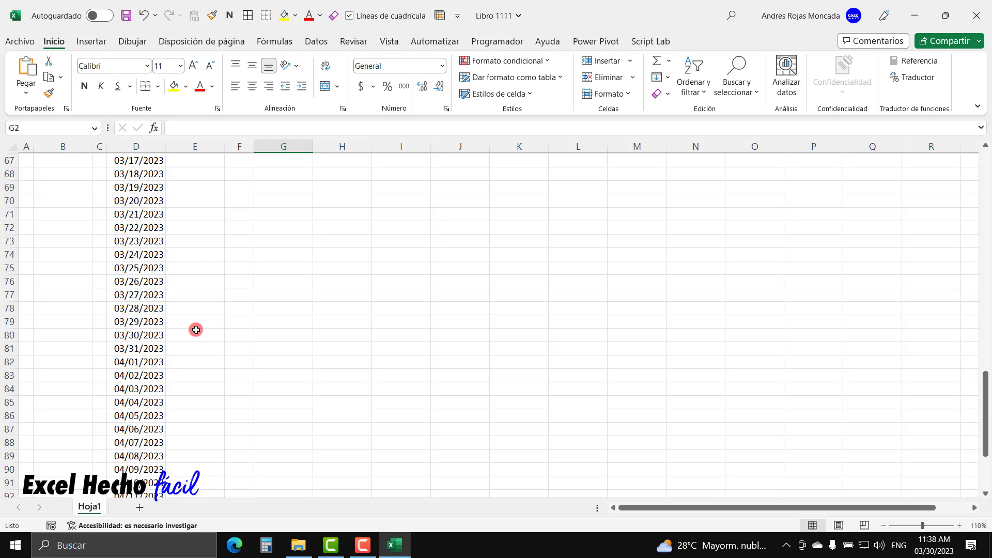
scroll(196, 330, up, 7)
scroll(196, 330, up, 15)
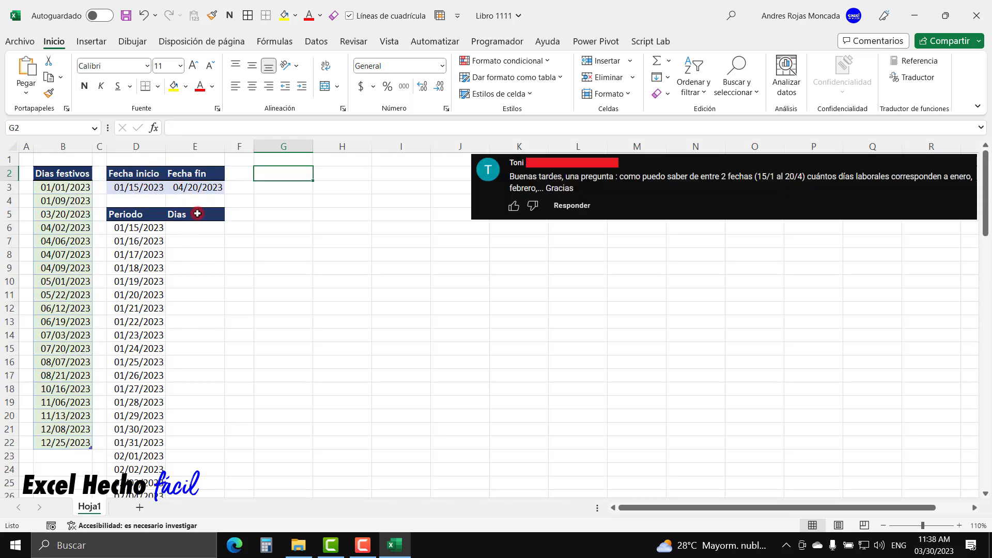
Undo the date formatting on the spill and delete the final SerieFechas) line from D6's formula.
click(140, 232)
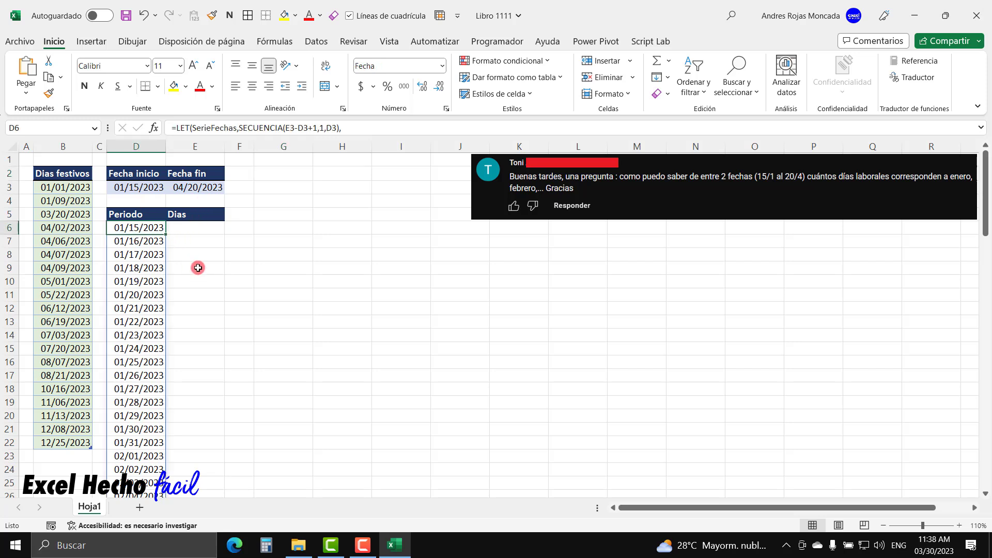
key(ctrl+shift+Down)
key(ctrl+shift+asciitilde)
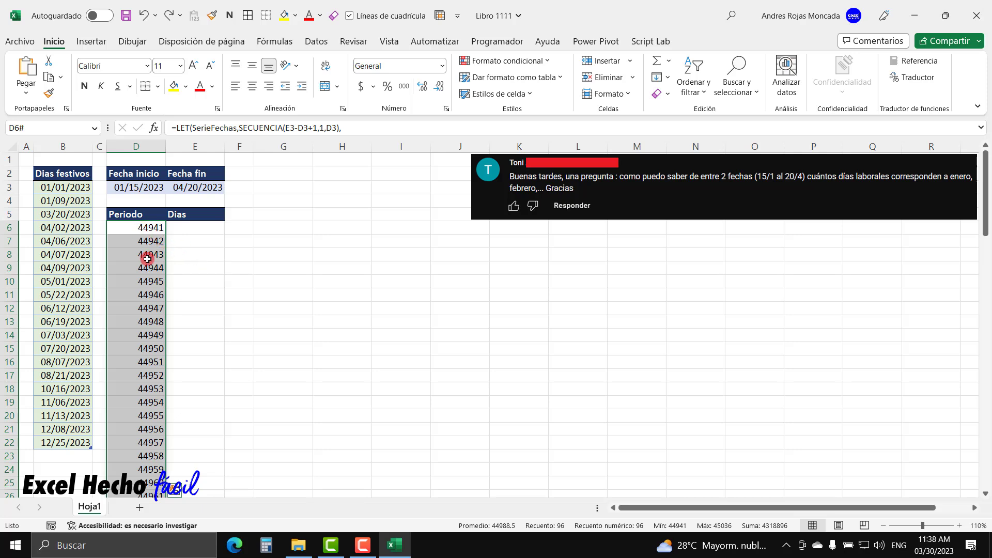
click(151, 233)
key(F2)
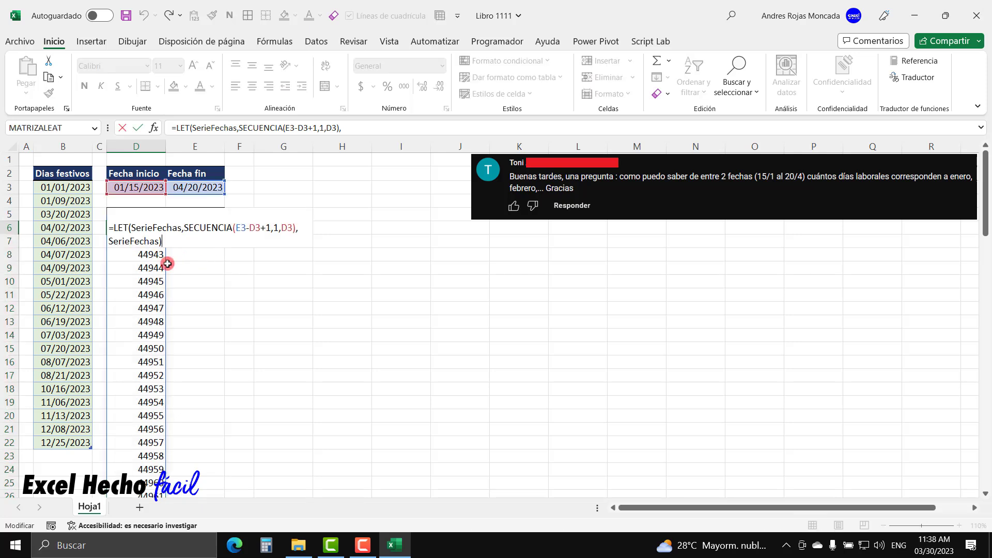
text())
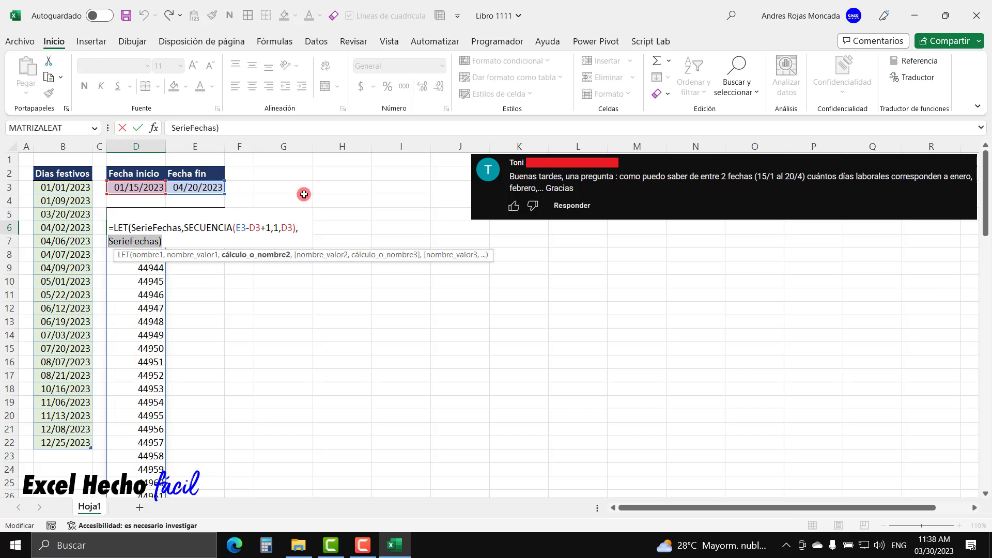
key(BackSpace)
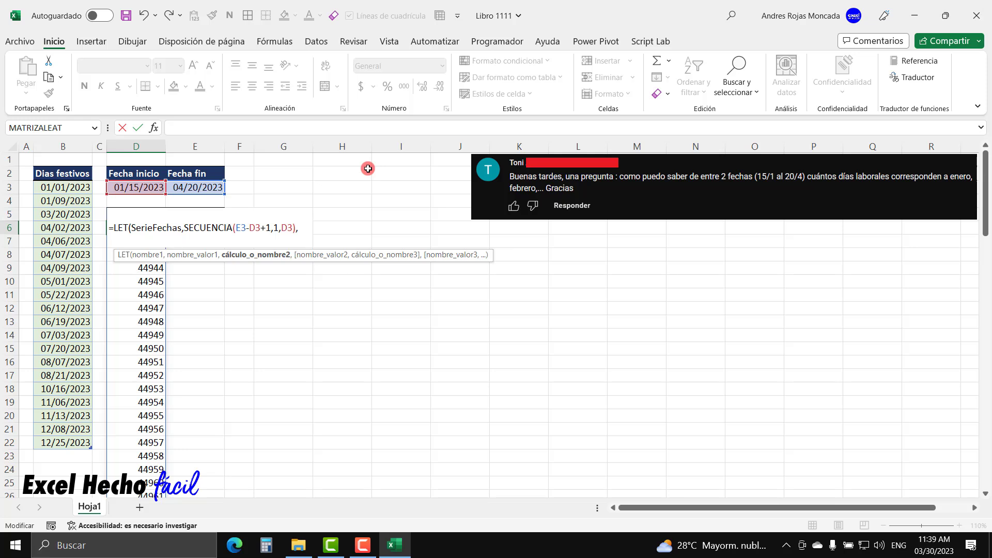
Add a new LET variable named Periodos and start its TEXTO function.
text(Mese)
text(sUnicos)
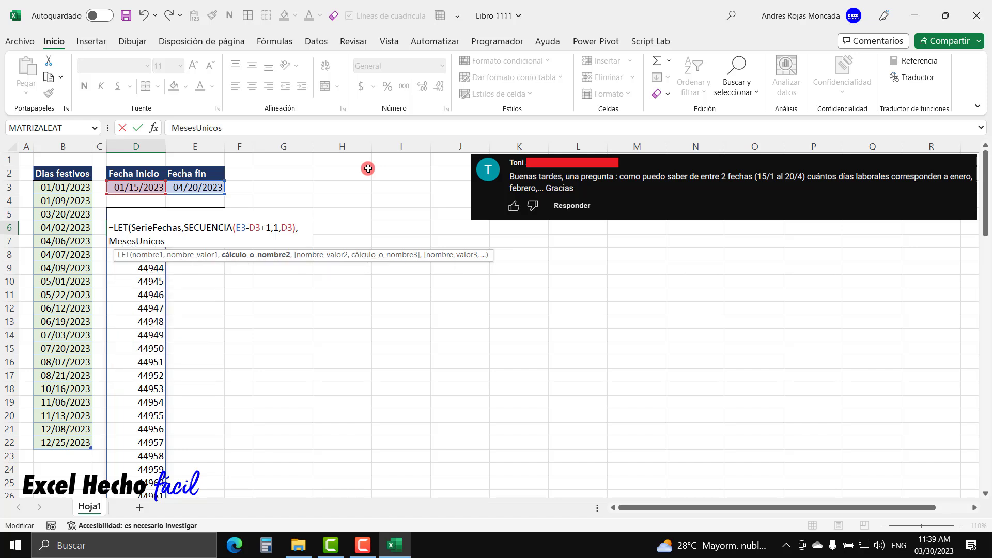
key(BackSpace)
key(BackSpace)
key(BackSpace)
key(BackSpace)
key(BackSpace)
key(BackSpace)
key(BackSpace)
key(BackSpace)
key(BackSpace)
key(BackSpace)
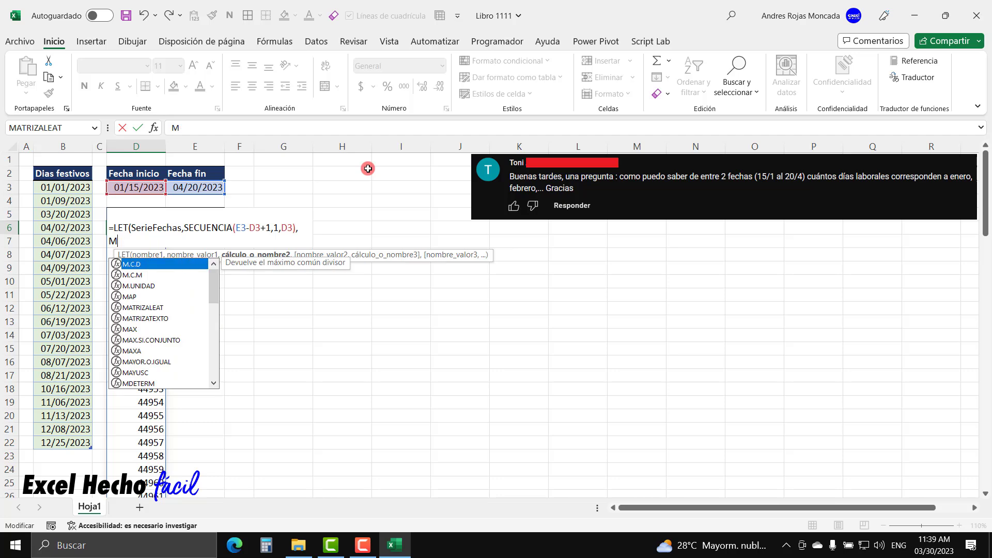
key(BackSpace)
text(Pe)
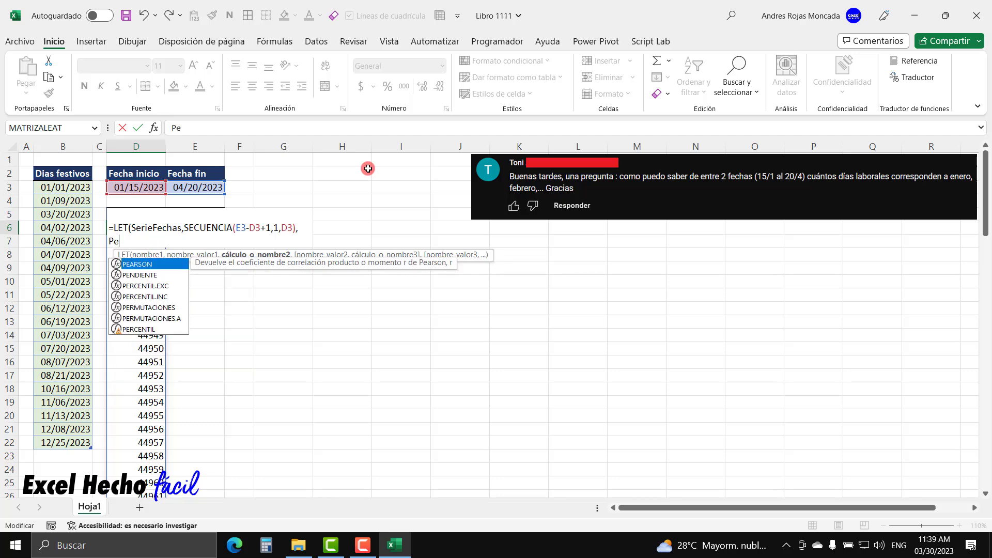
text(riodo)
key(BackSpace)
key(BackSpace)
key(BackSpace)
text(i)
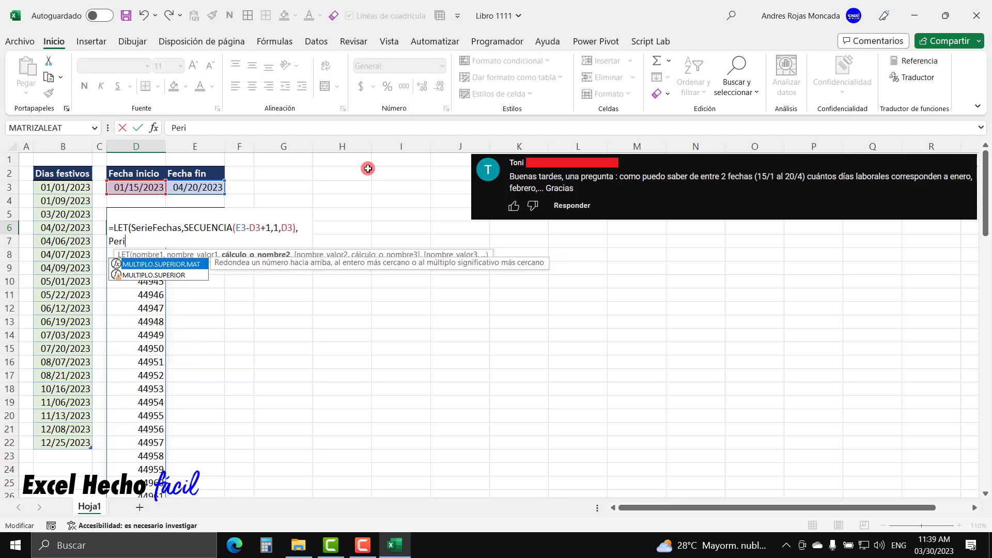
text(odo)
key(BackSpace)
key(BackSpace)
text(dos)
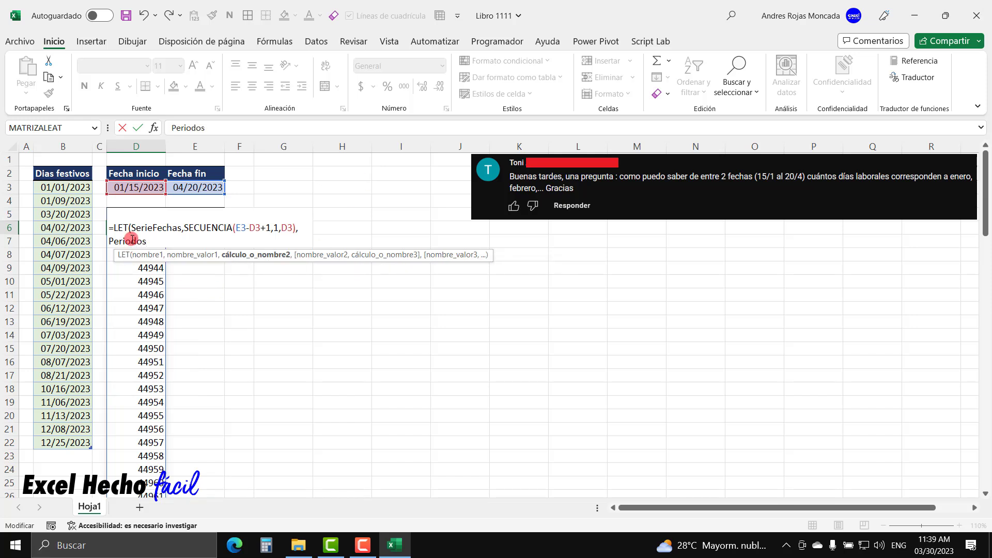
text(,)
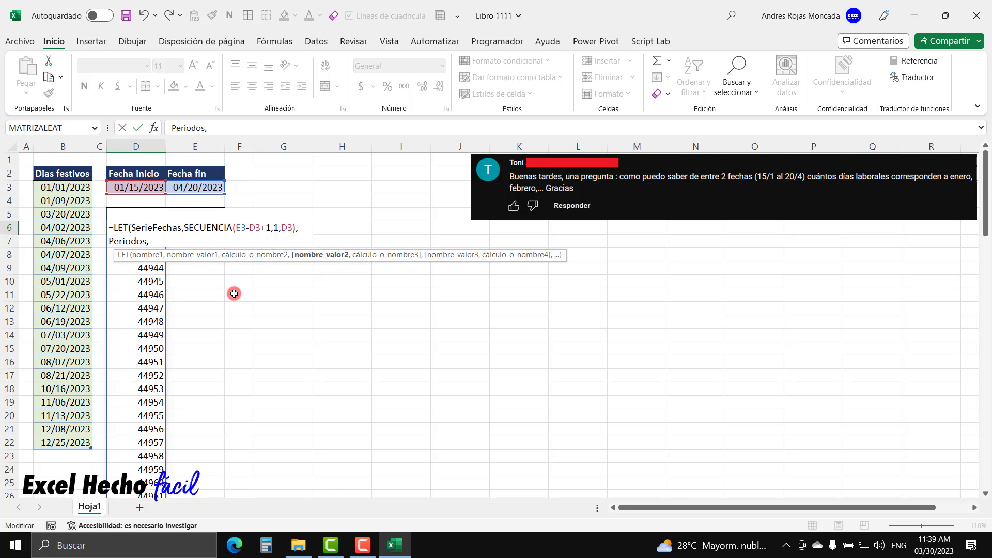
text(text)
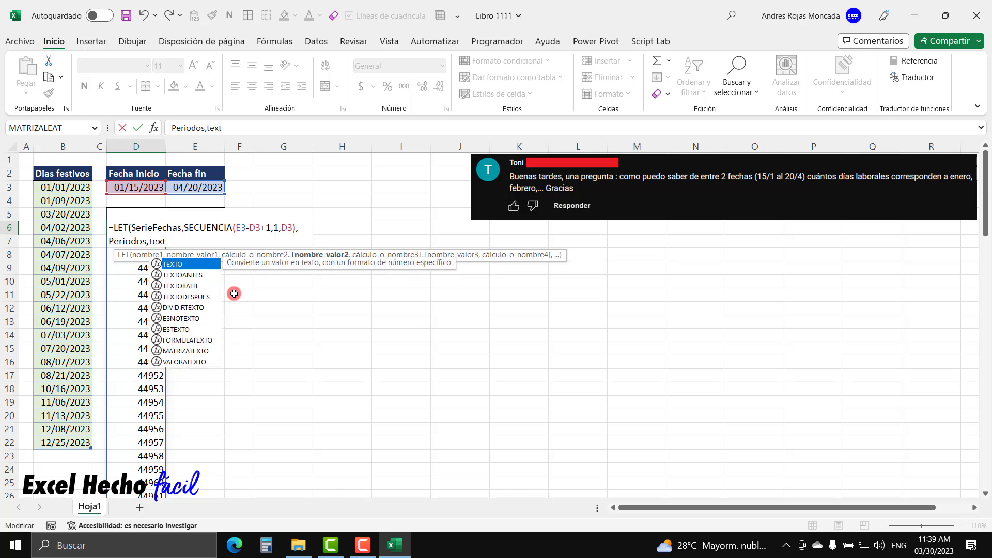
key(Tab)
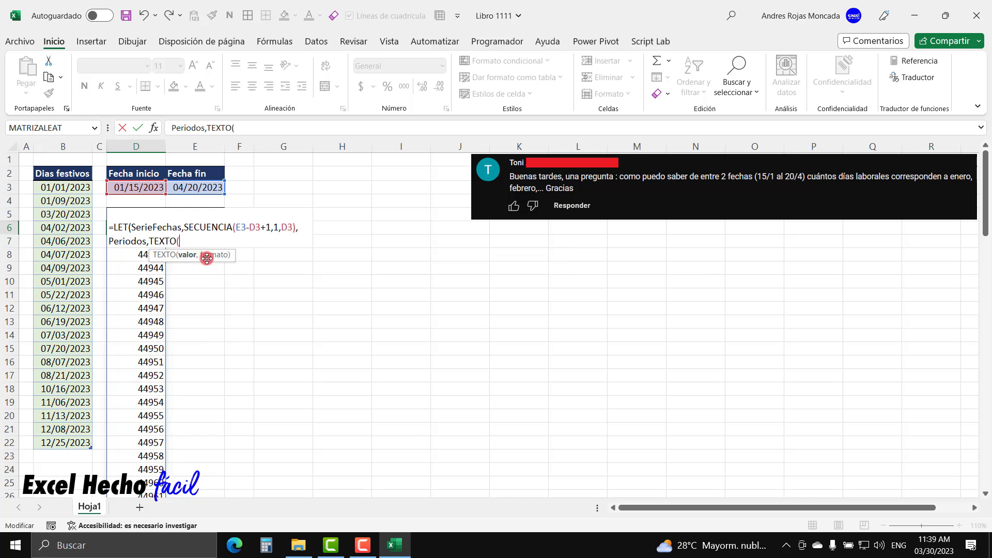
drag(205, 256, 302, 175)
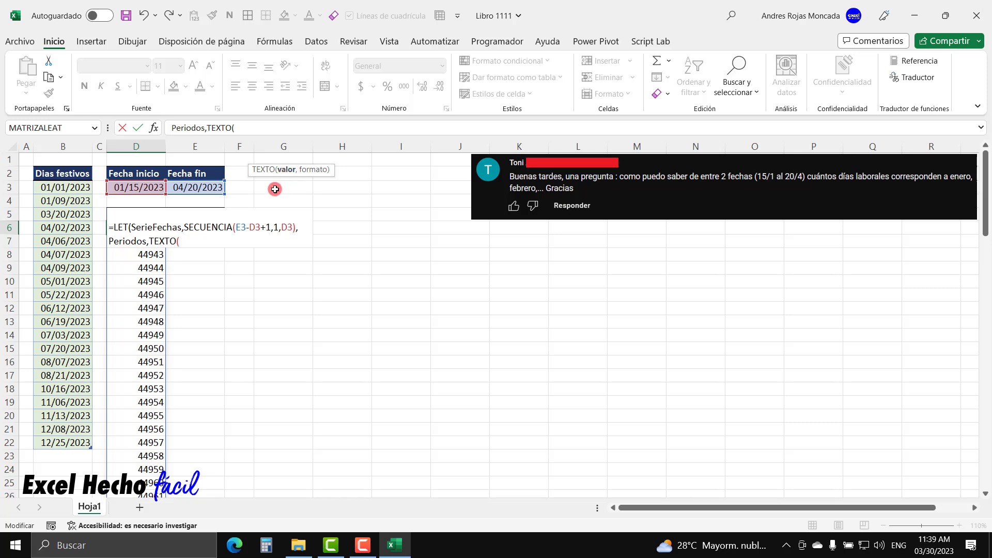
Define Periodos as TEXTO(SerieFechas,"mmm-yyyy"), return it, and commit so month labels spill.
text(Ser)
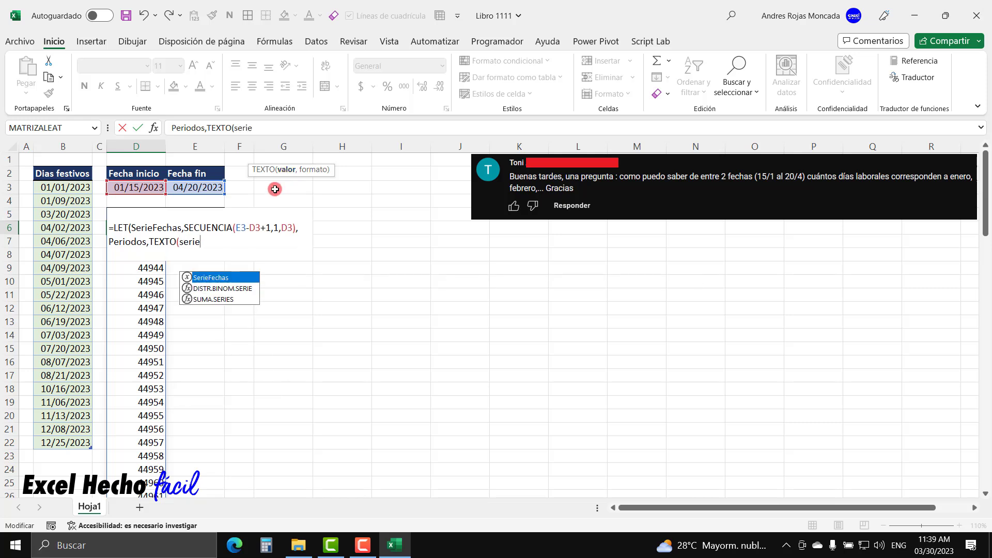
key(Tab)
text(,)
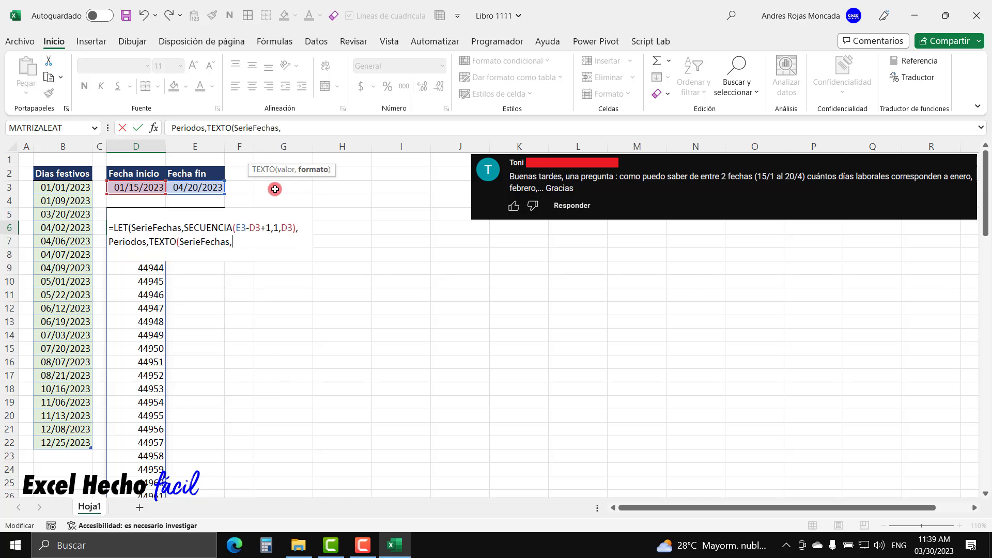
text(")
key(Left)
text(mmm)
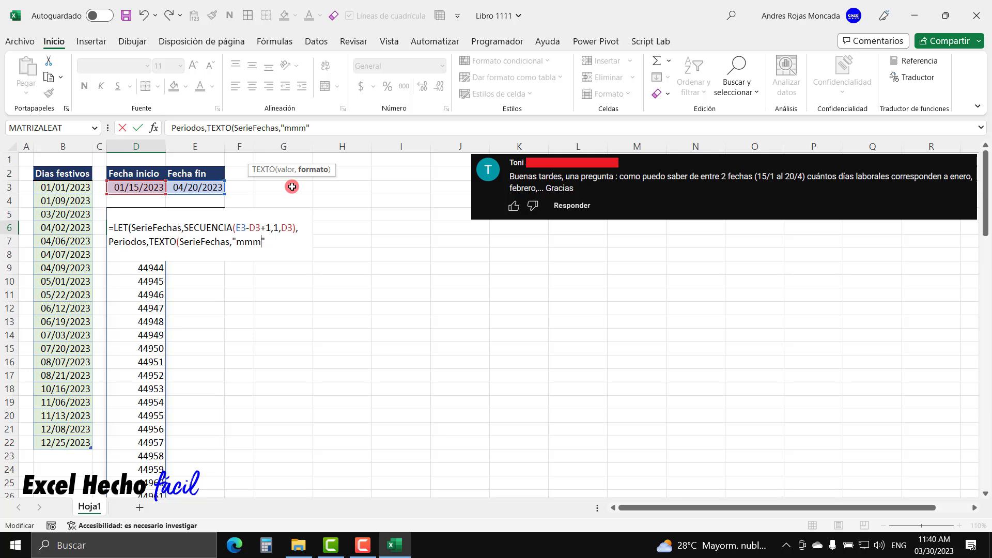
text(-)
text(yyyy)
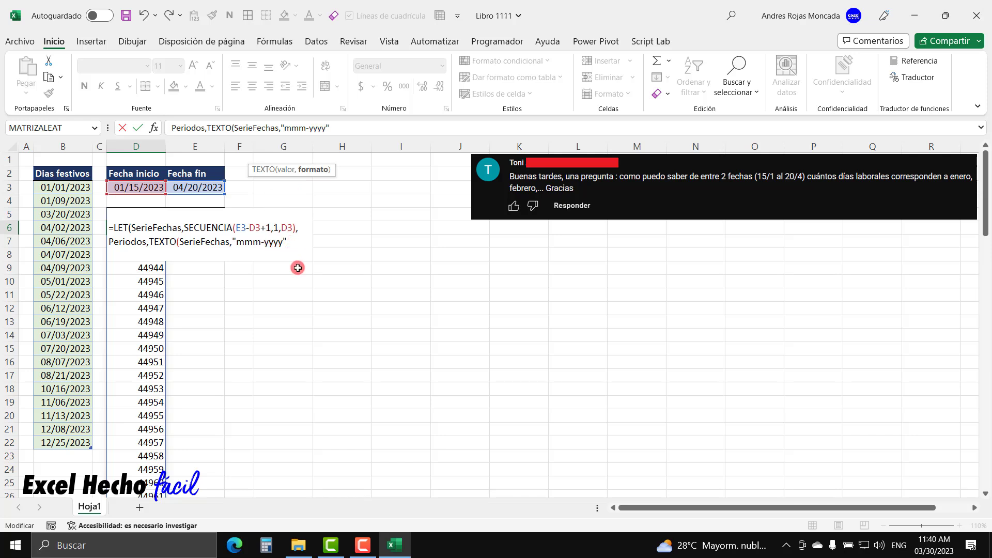
text())
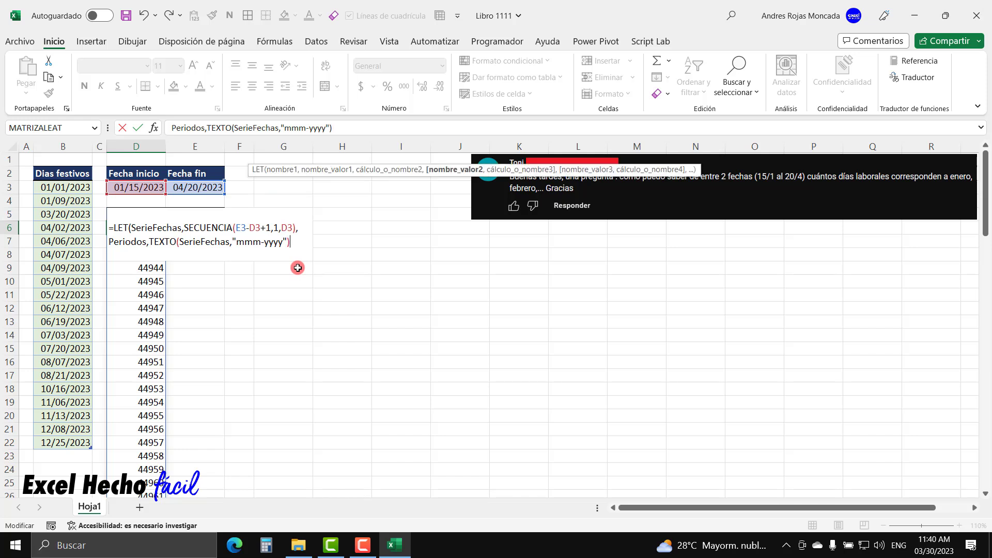
text(,)
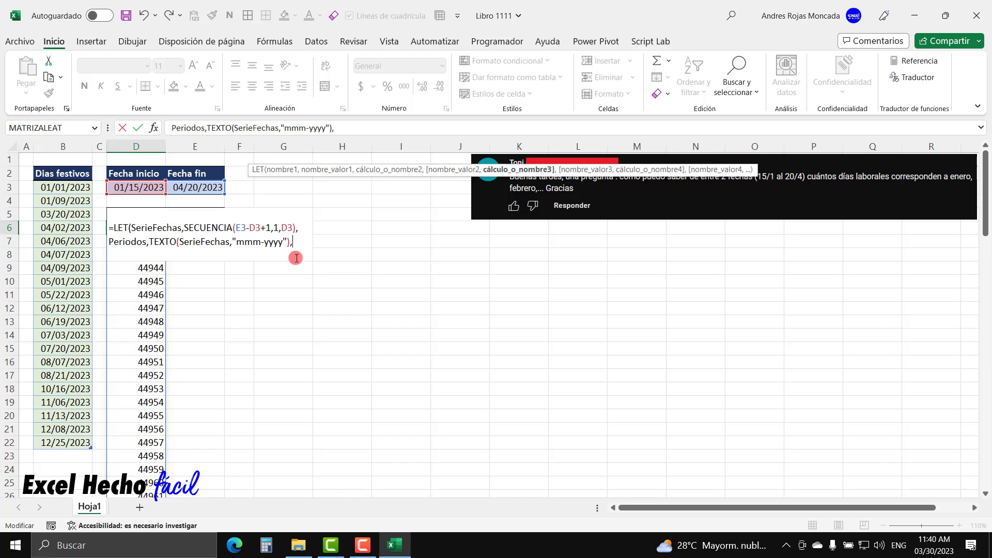
text(per)
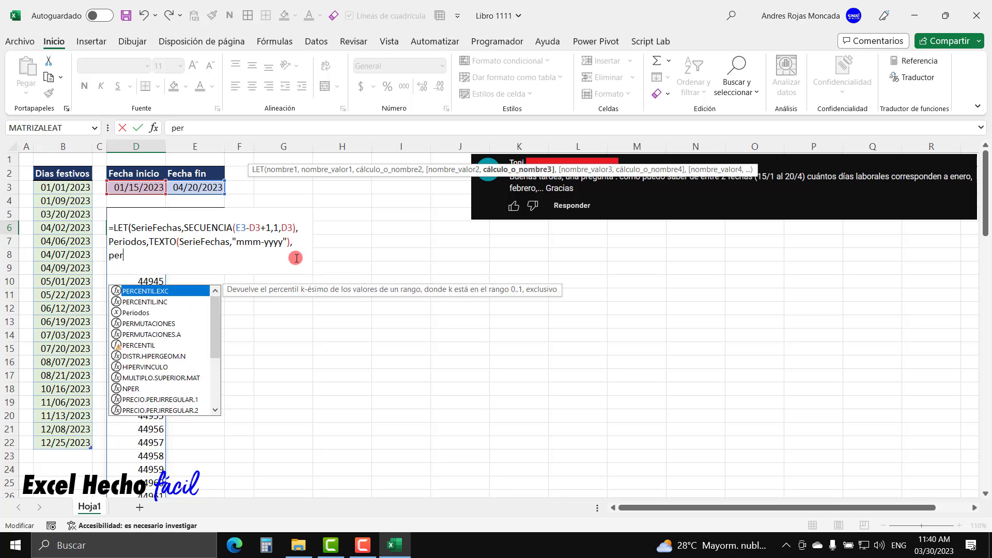
text(io)
key(Tab)
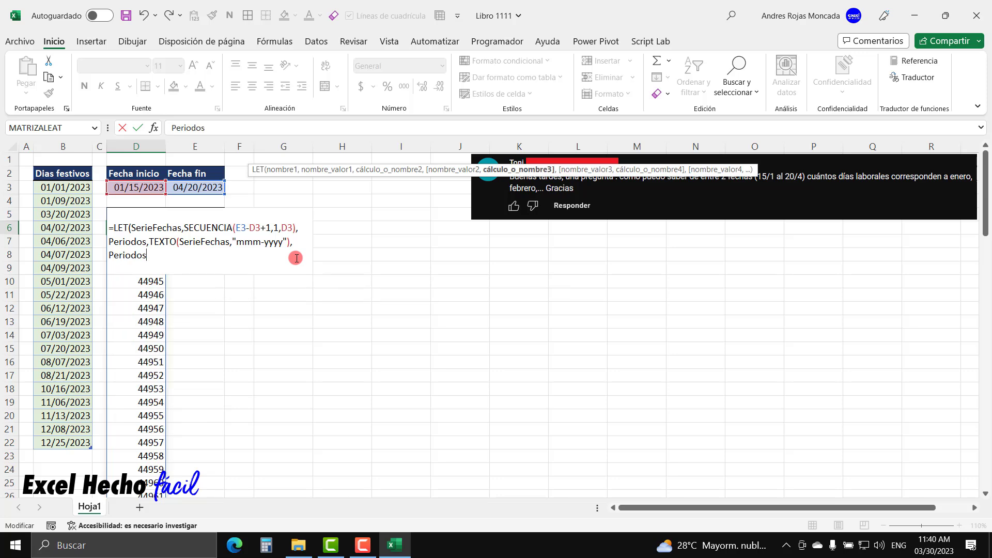
text())
key(Return)
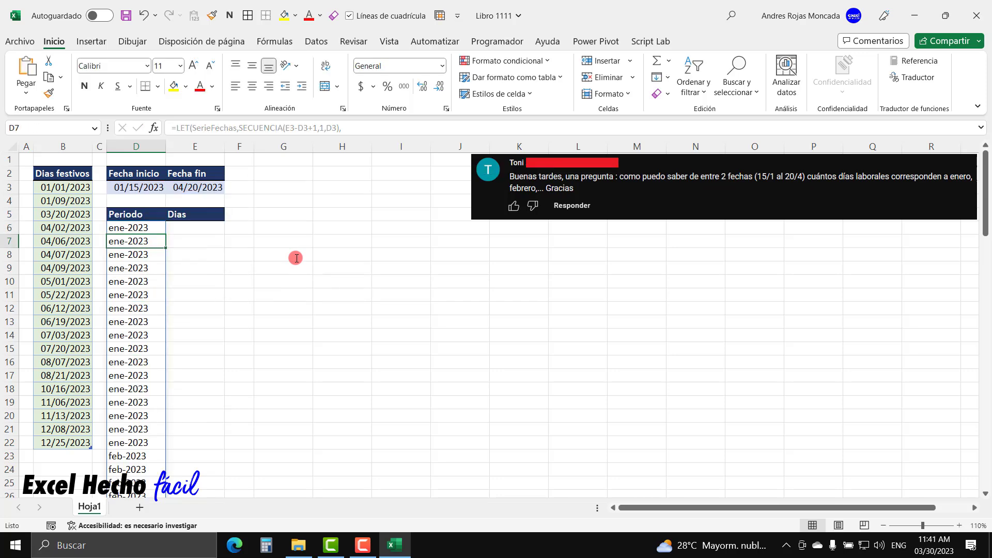
Wrap TEXTO(SerieFechas,"mmm-yyyy") in UNICOS within D6's formula and commit it.
click(153, 228)
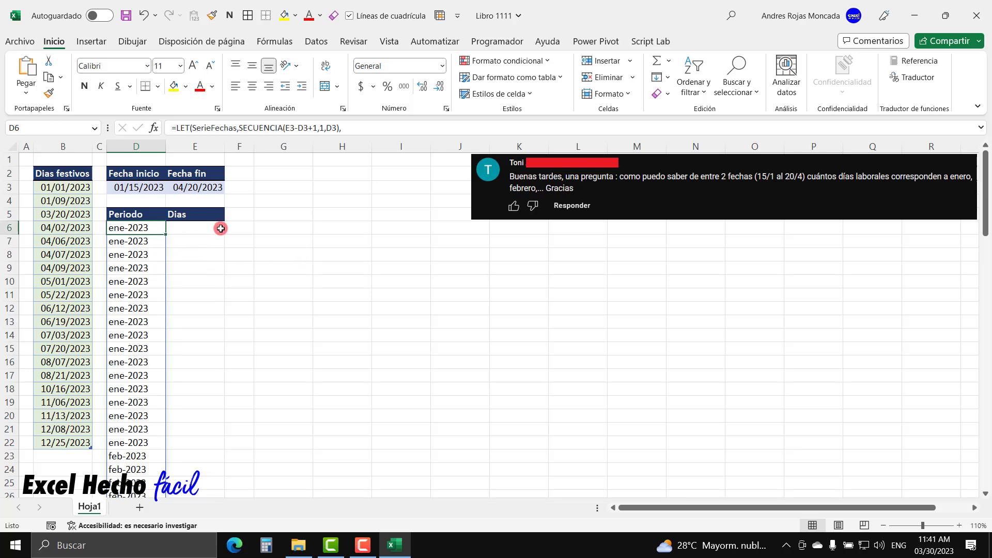
key(ctrl+Down)
key(ctrl+Up)
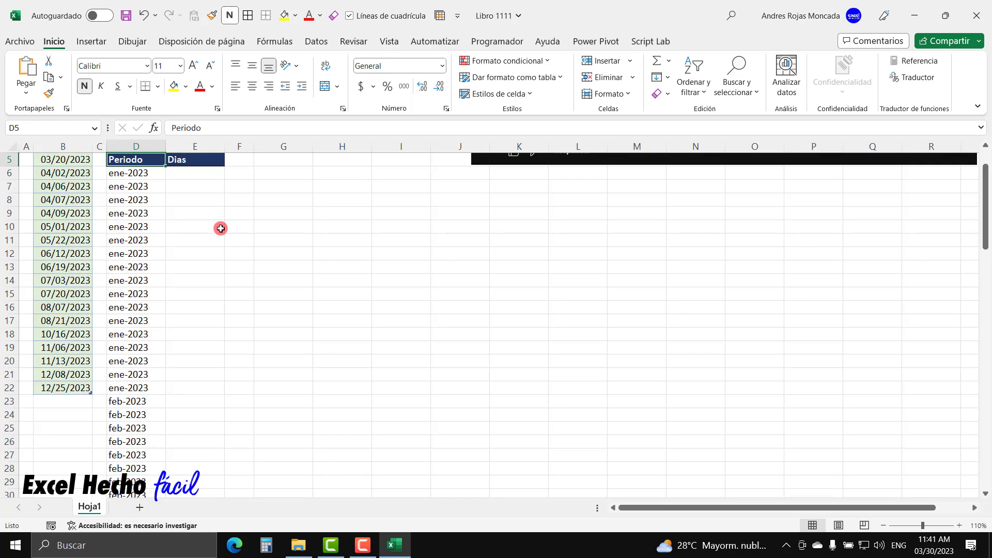
scroll(221, 228, up, 2)
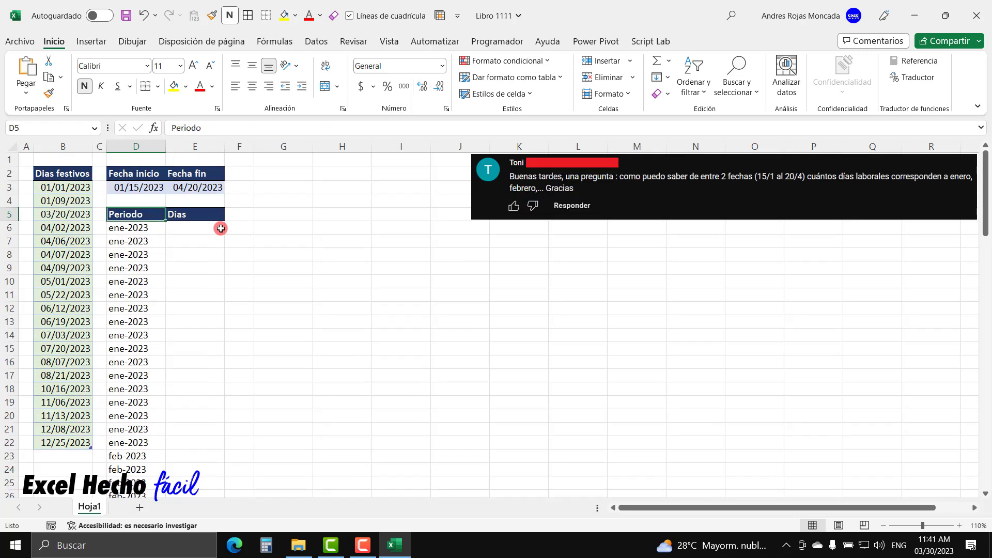
click(130, 227)
double_click(130, 228)
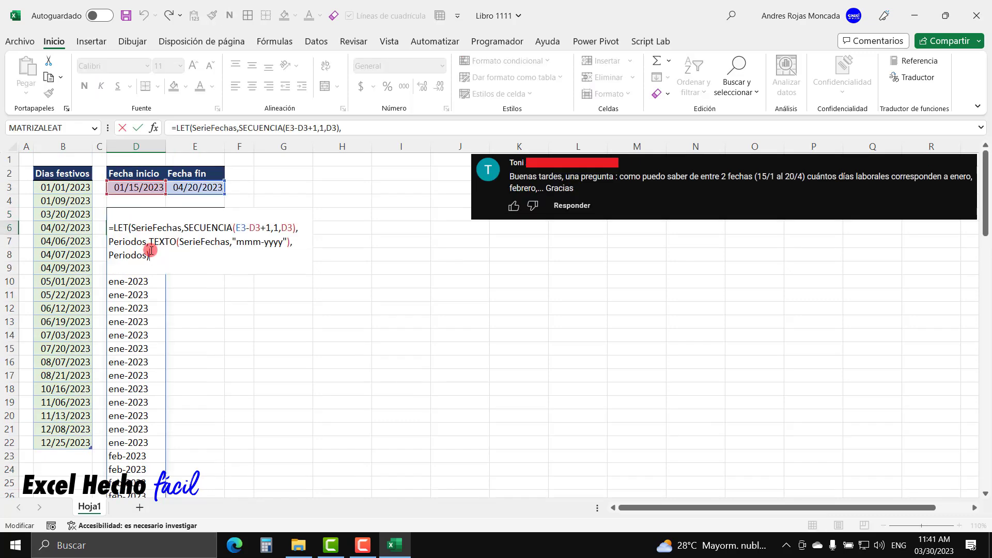
click(150, 243)
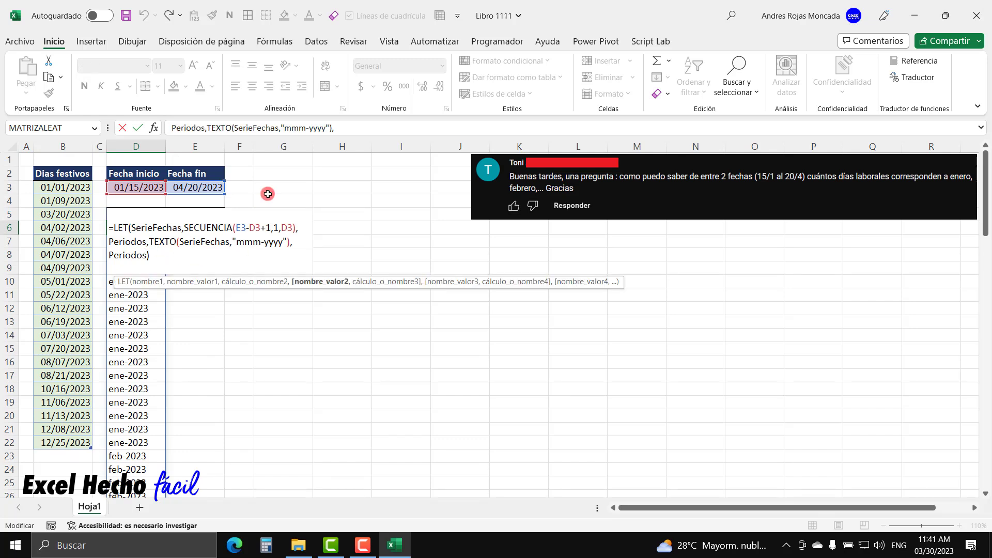
text(UNI)
key(Down)
key(Down)
key(Tab)
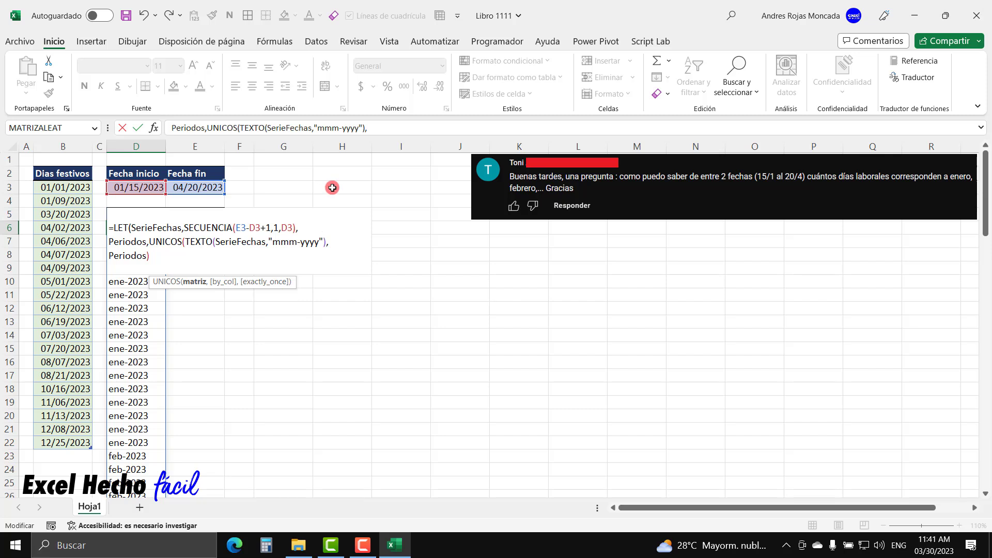
text())
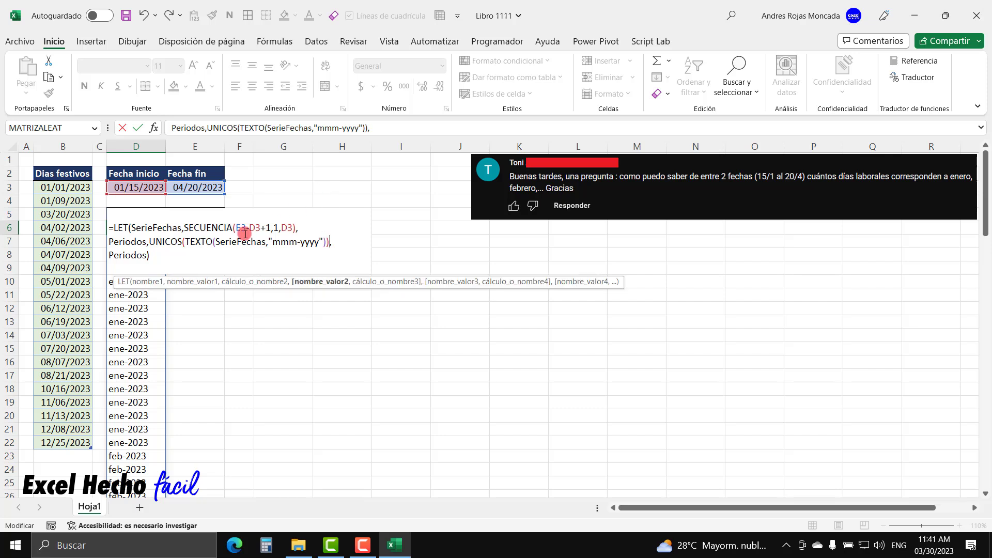
key(Return)
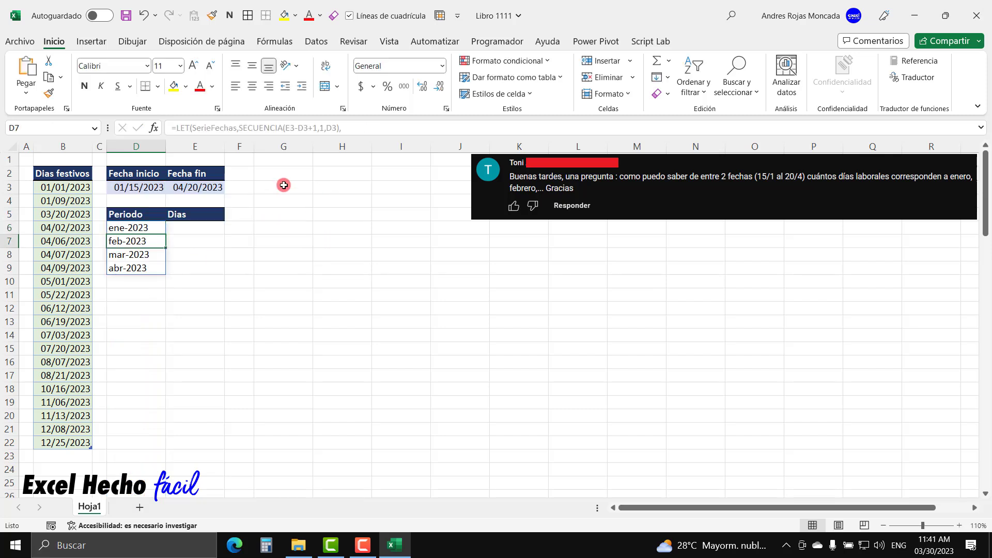
Check the four spilled months ene-2023 through abr-2023 in D6:D9.
click(152, 227)
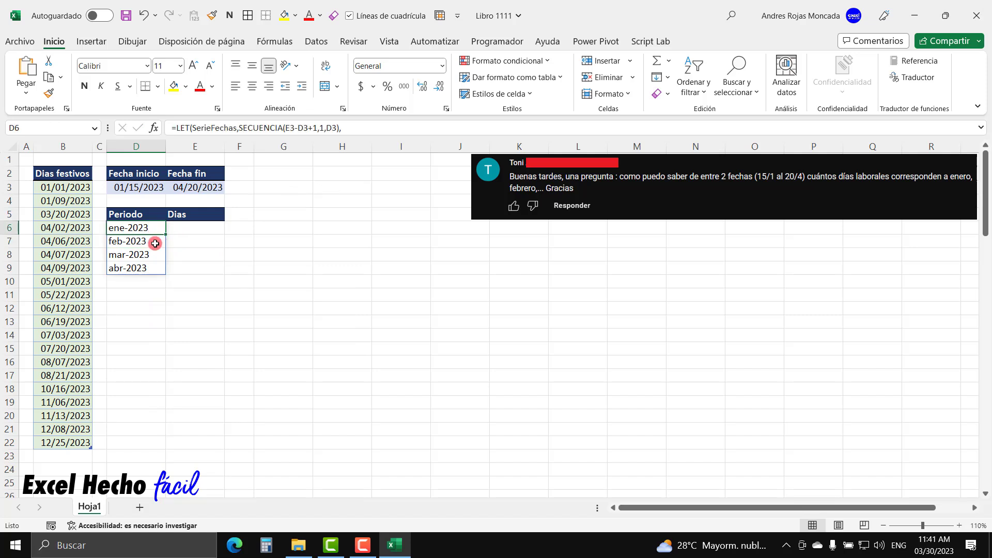
click(156, 244)
click(155, 253)
click(152, 267)
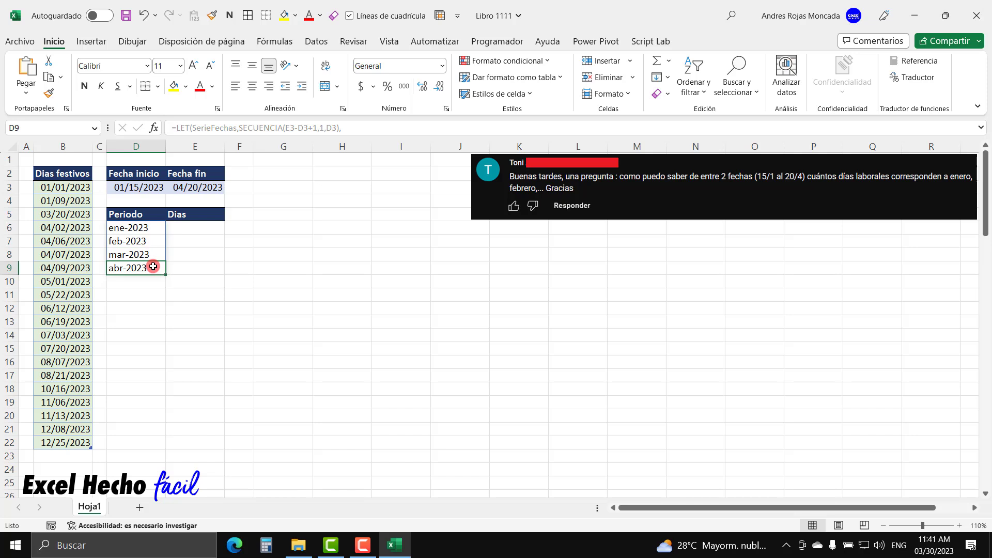
click(145, 228)
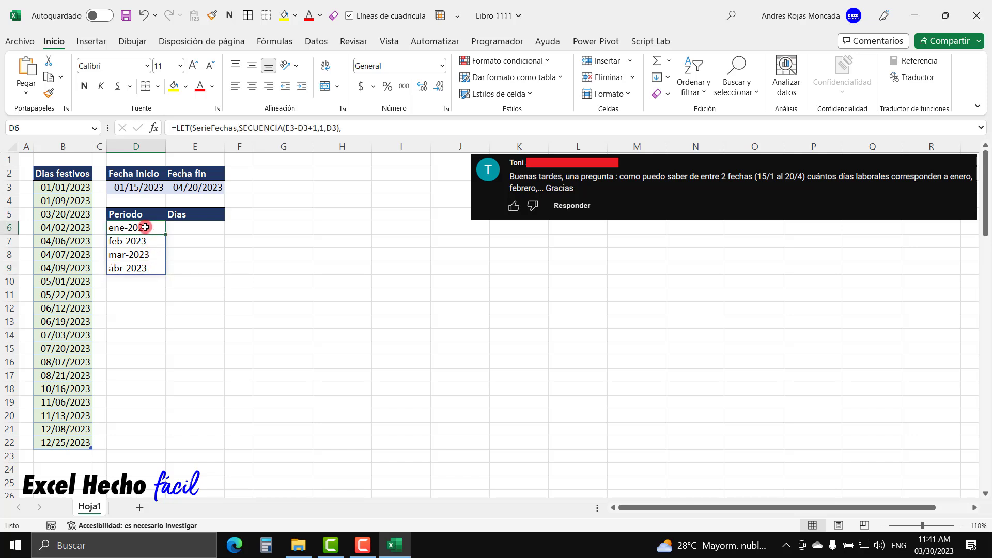
Replace the final Periodos result in D6 with MAP(Periodos.
double_click(145, 227)
drag(151, 255, 77, 257)
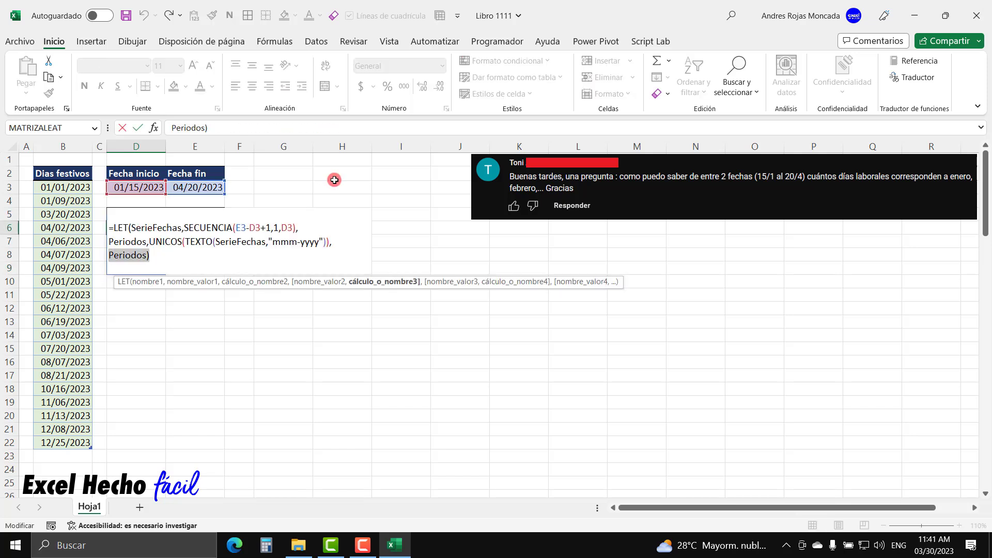
key(BackSpace)
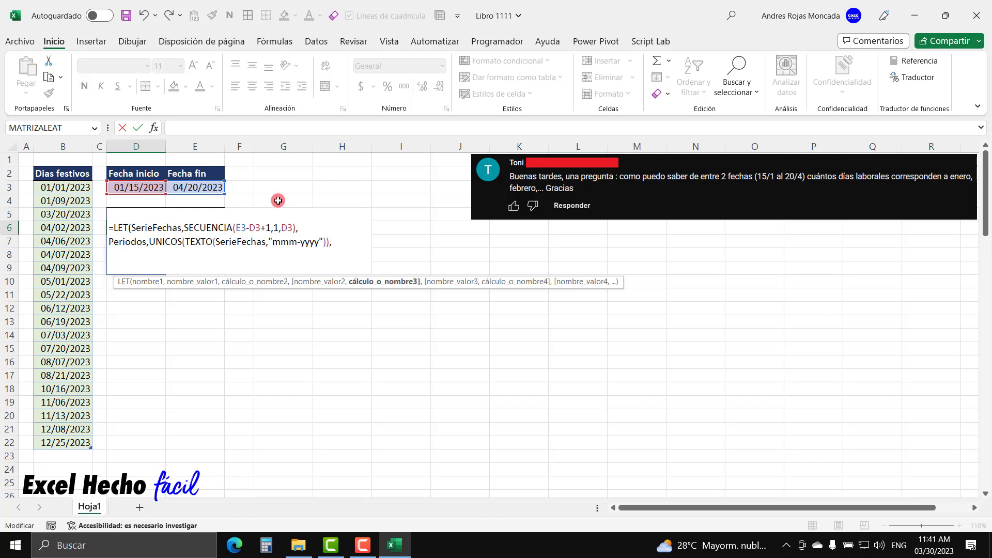
text(MAP)
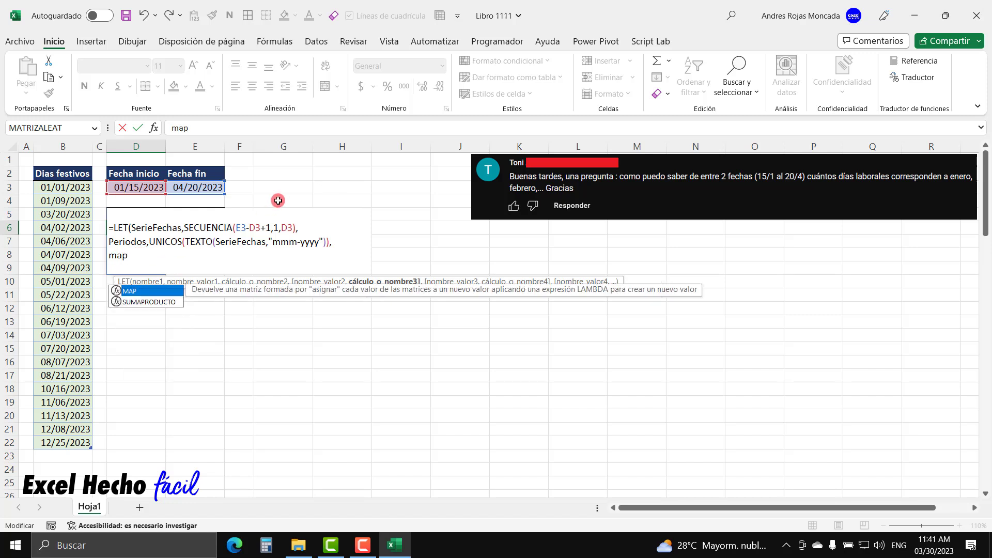
text(()
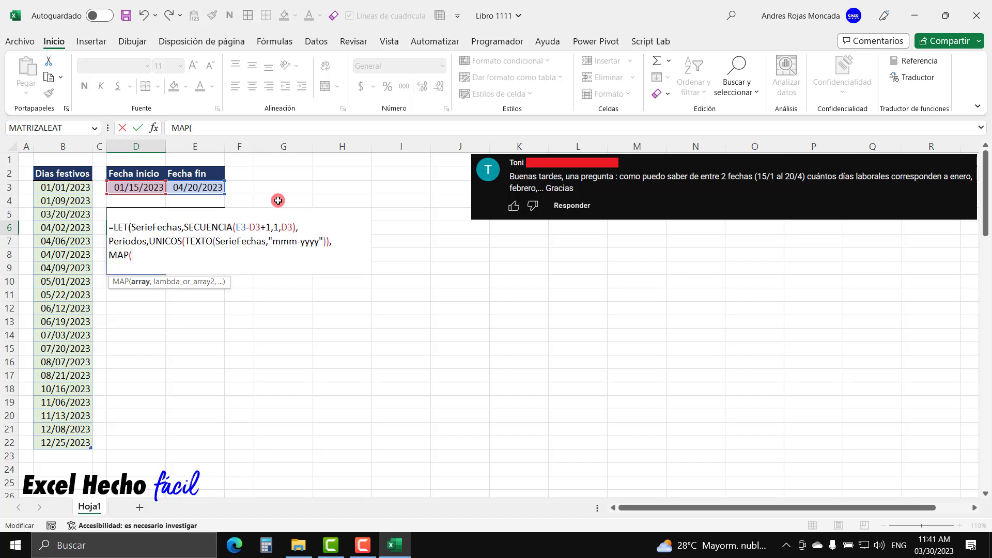
text(p)
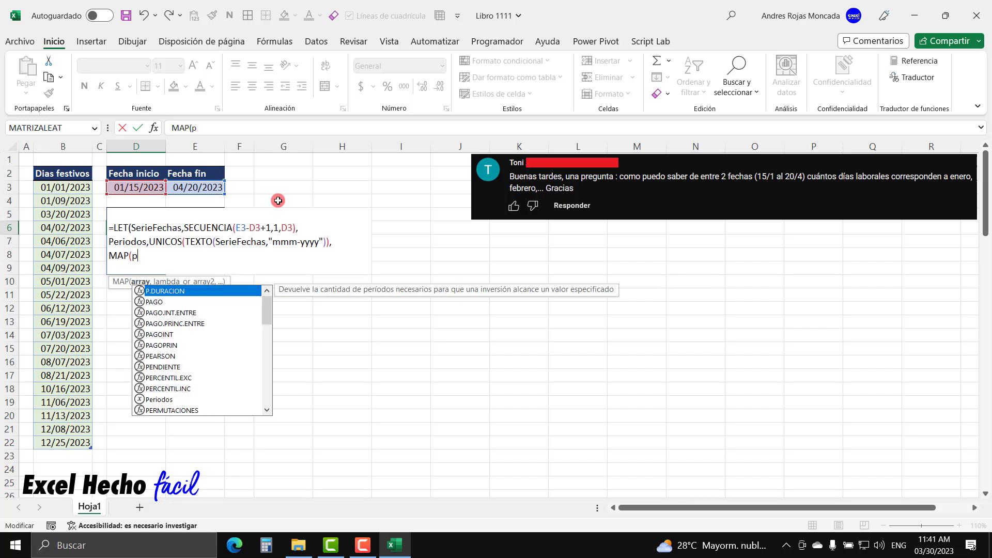
text(eri)
key(Tab)
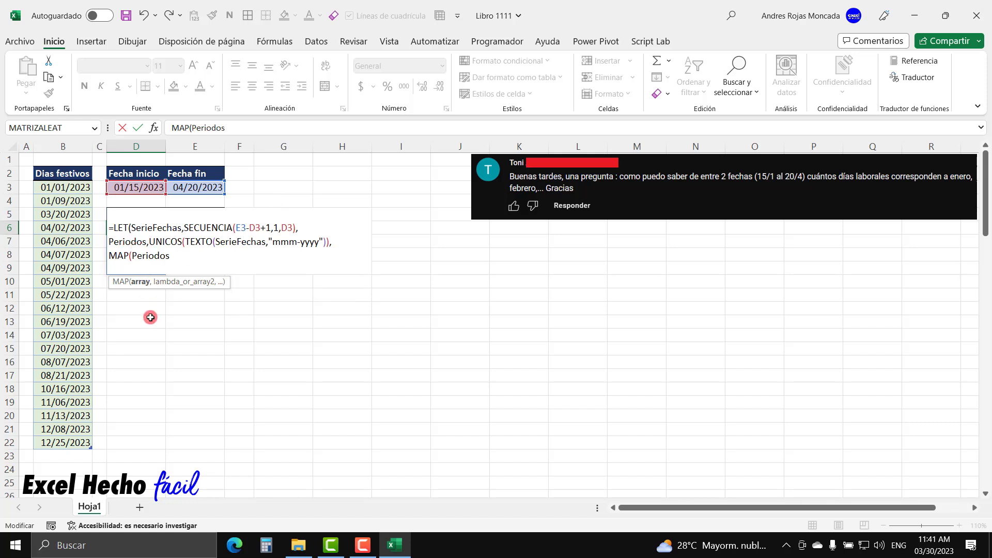
Add LAMBDA with parameter Periodo as the MAP function.
text(,lam)
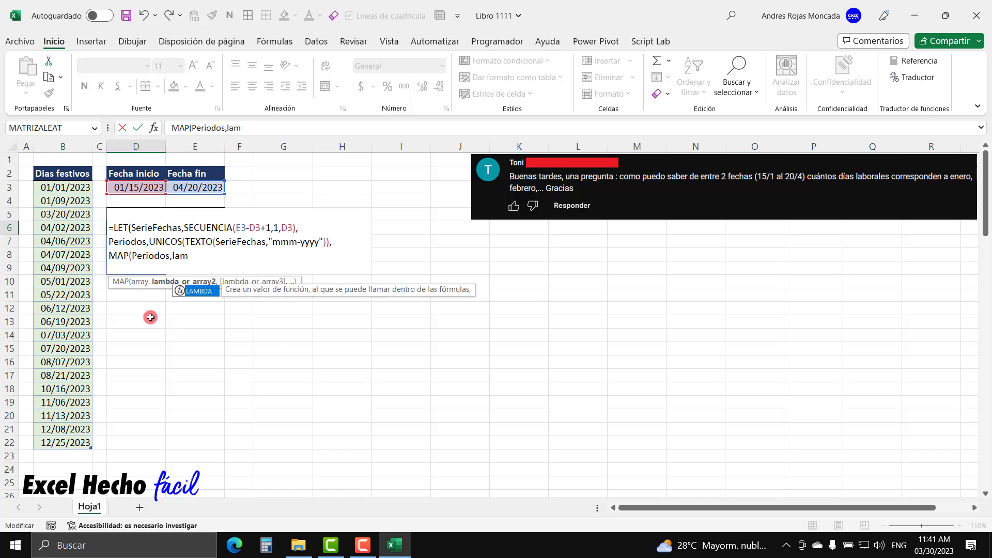
key(Tab)
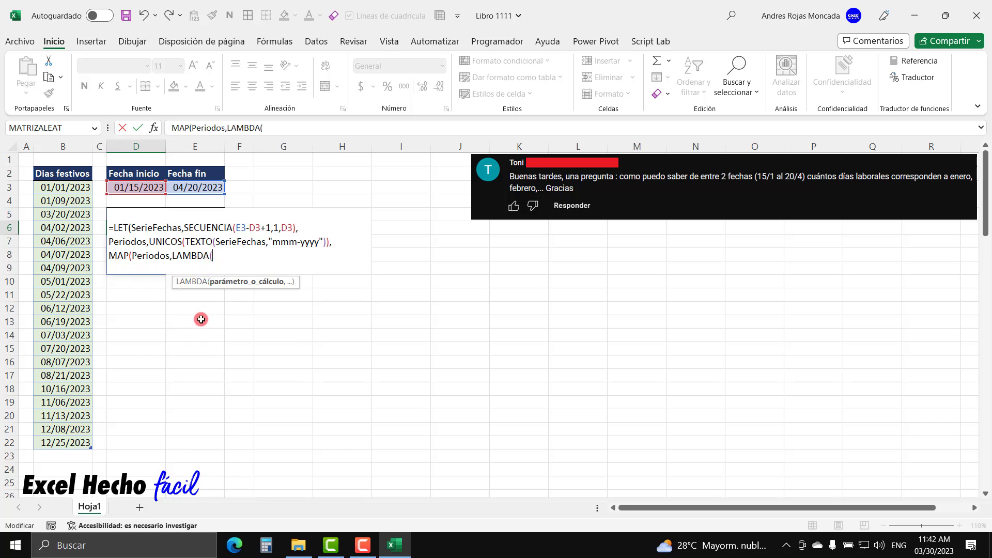
text(p)
key(BackSpace)
key(BackSpace)
text(Per)
text(io)
text(do)
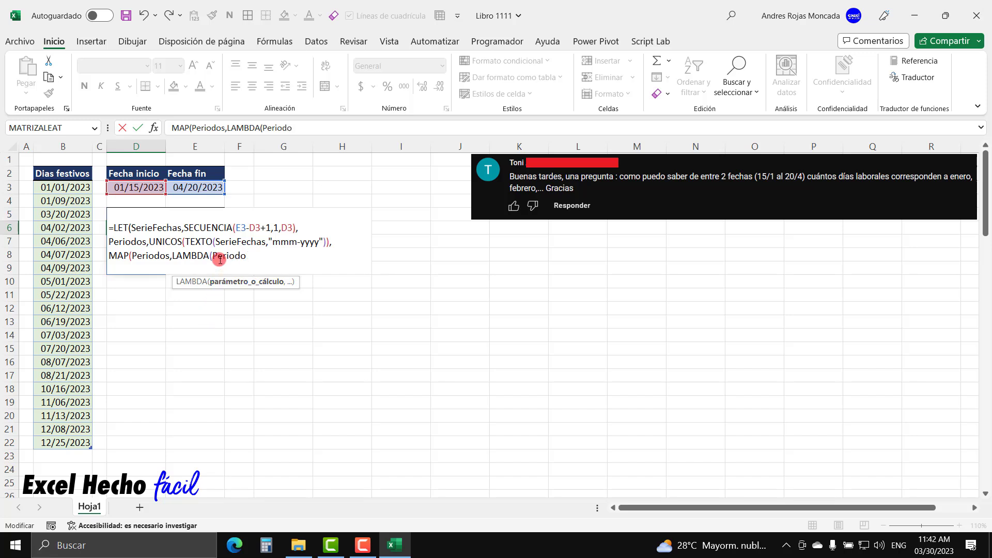
drag(169, 259, 131, 257)
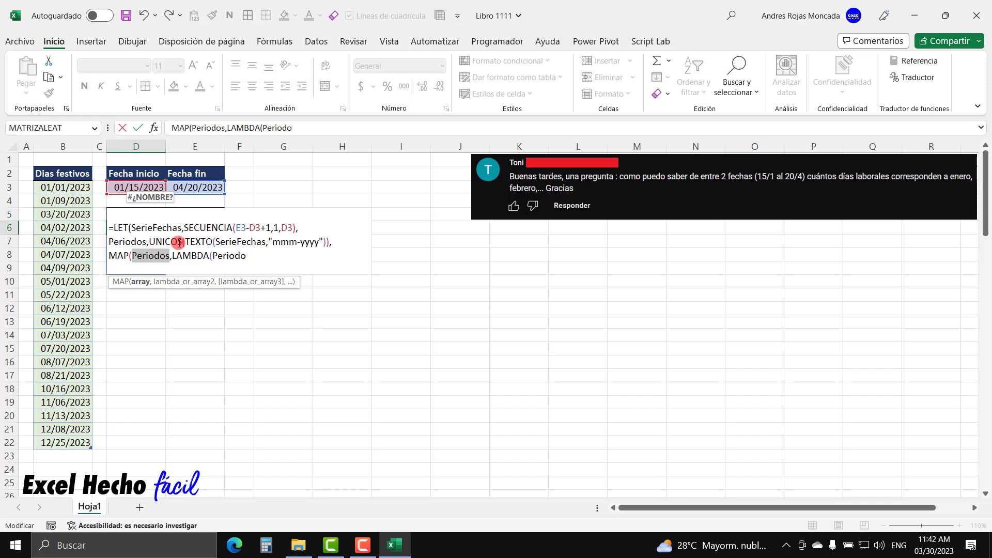
click(249, 256)
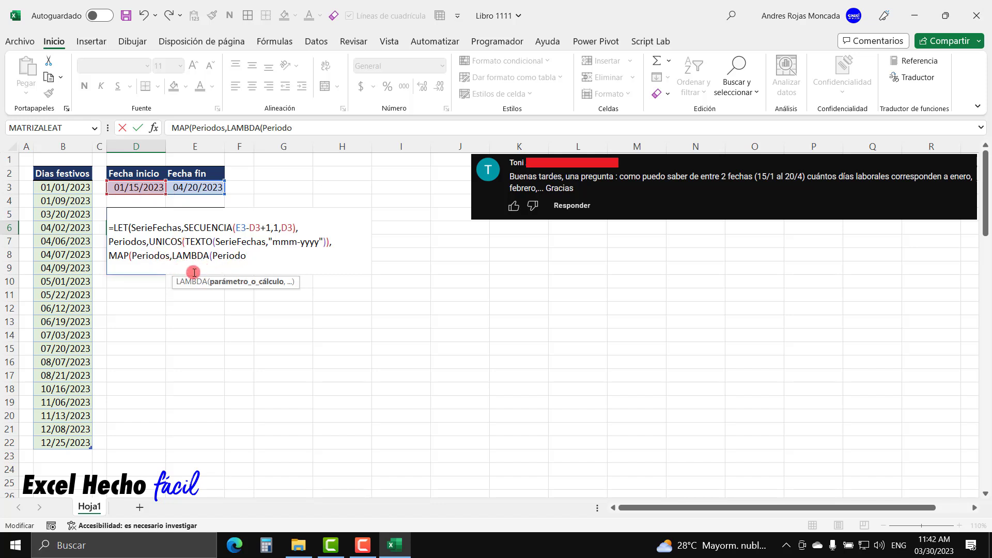
drag(213, 257, 251, 257)
Insert a comma after the LAMBDA parameter Periodo in D6's formula.
click(252, 257)
click(298, 241)
text(,)
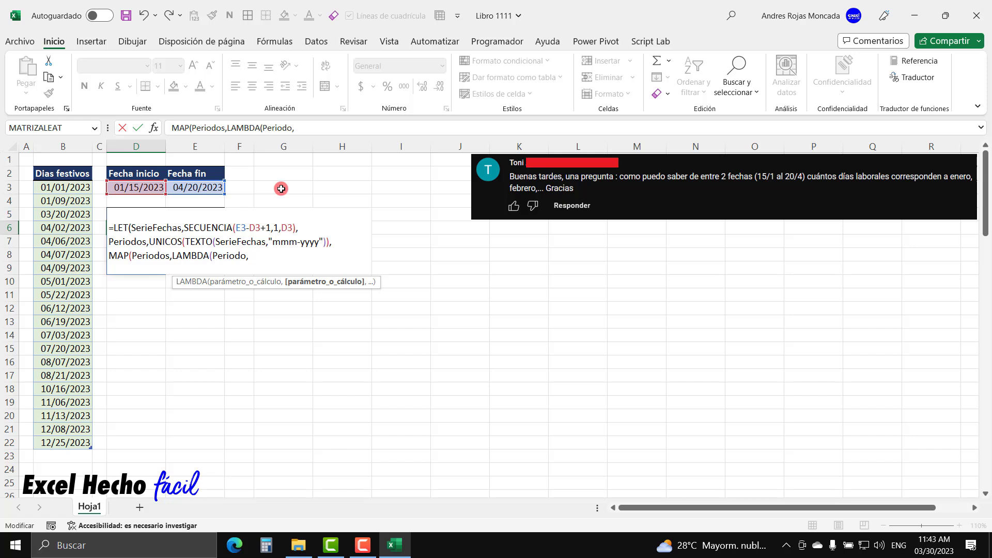
On a new formula line, start a nested LET with FechaInicio set to MES(SerieFechas)=.
key(alt+Return)
text(let)
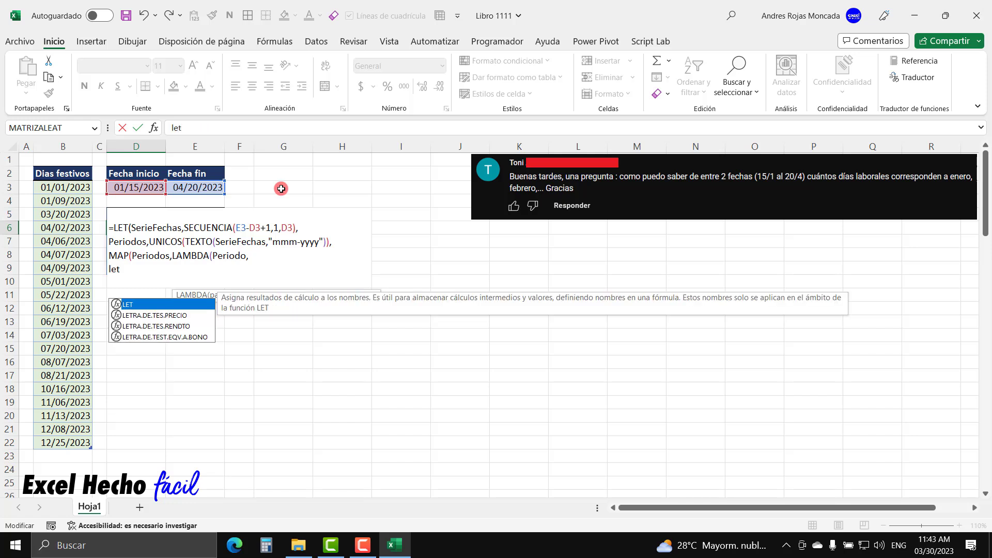
key(Tab)
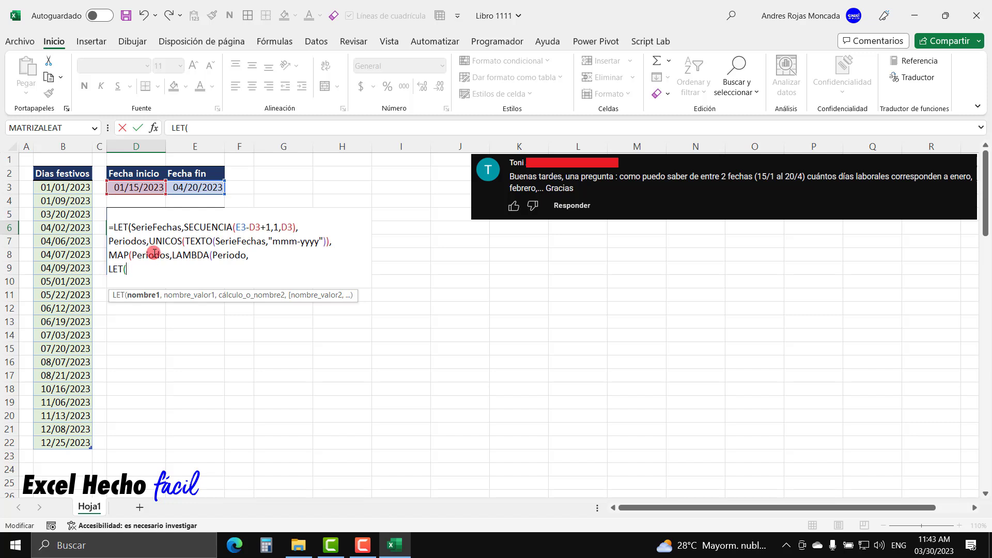
drag(327, 298, 442, 168)
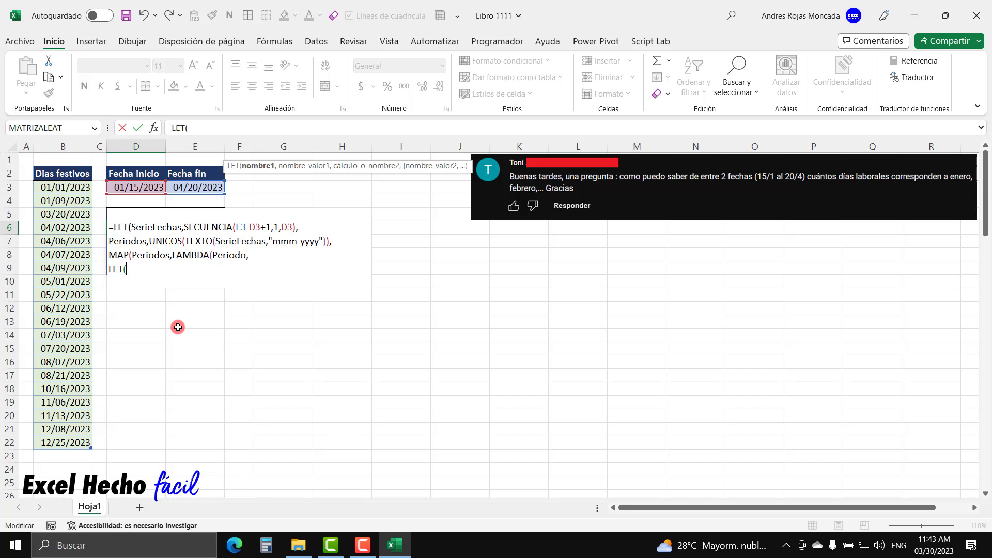
text(Fec)
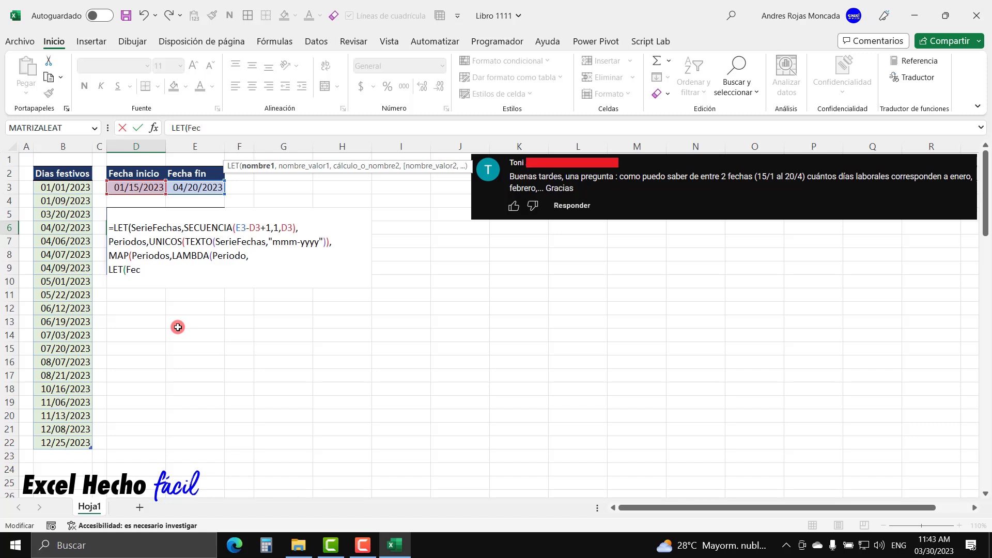
text(haInicio)
text(,)
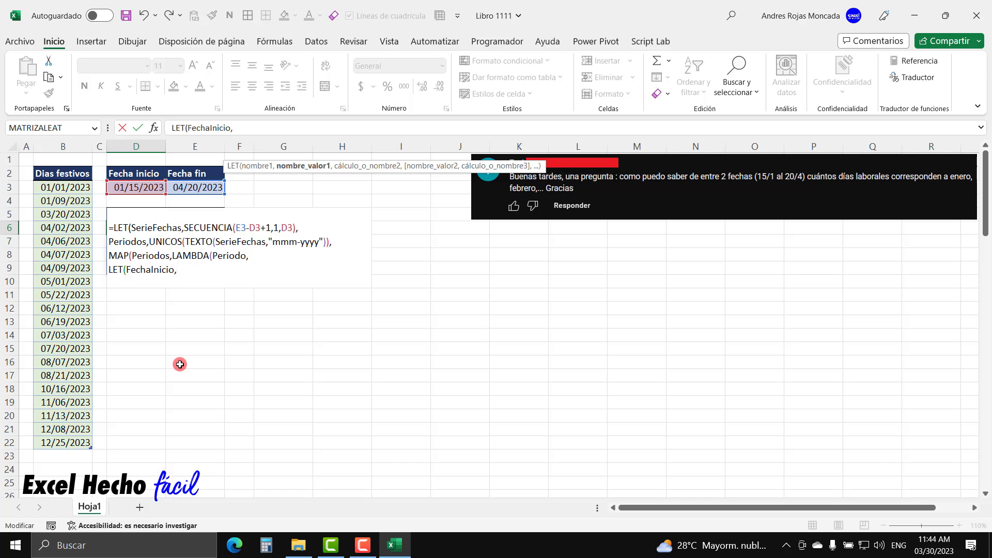
text(mes)
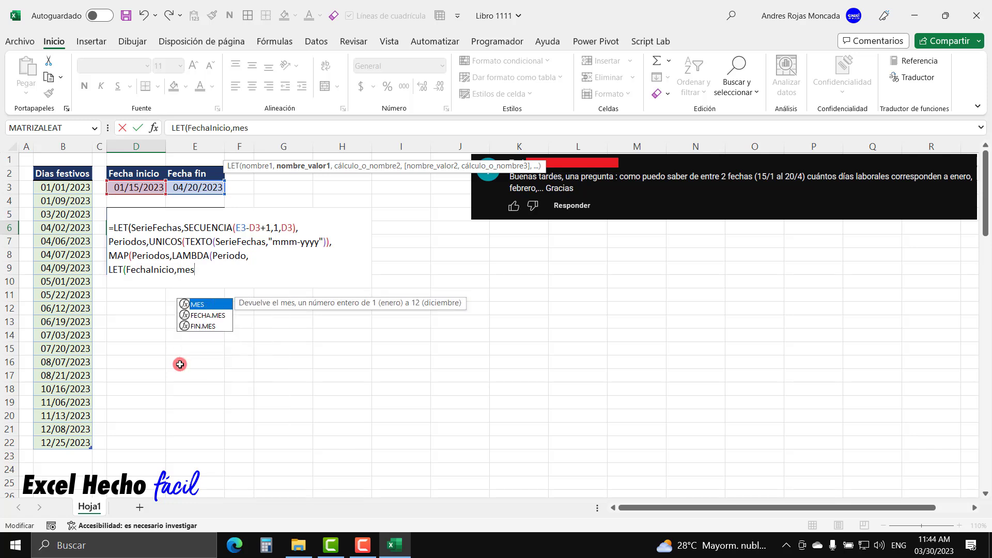
key(Tab)
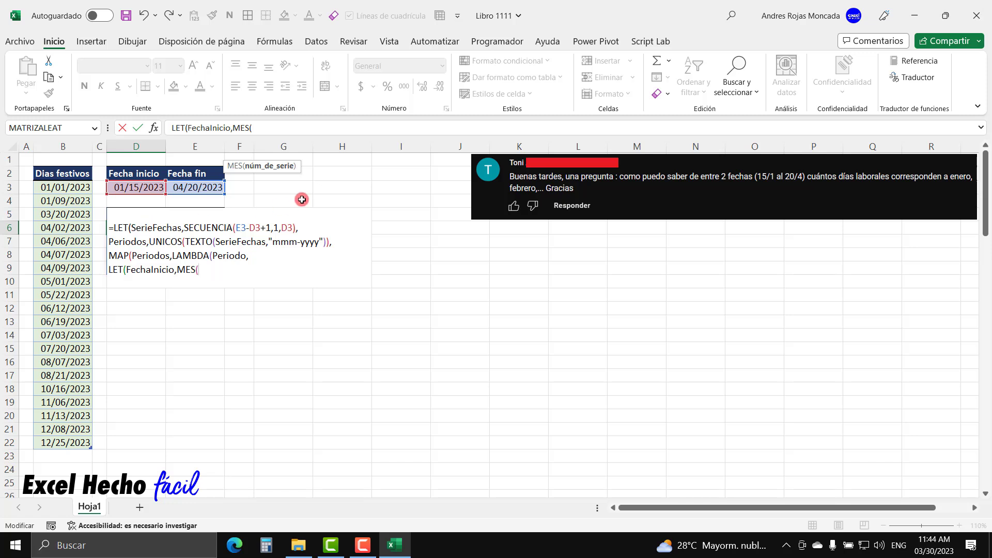
text(Ser)
key(Tab)
text())
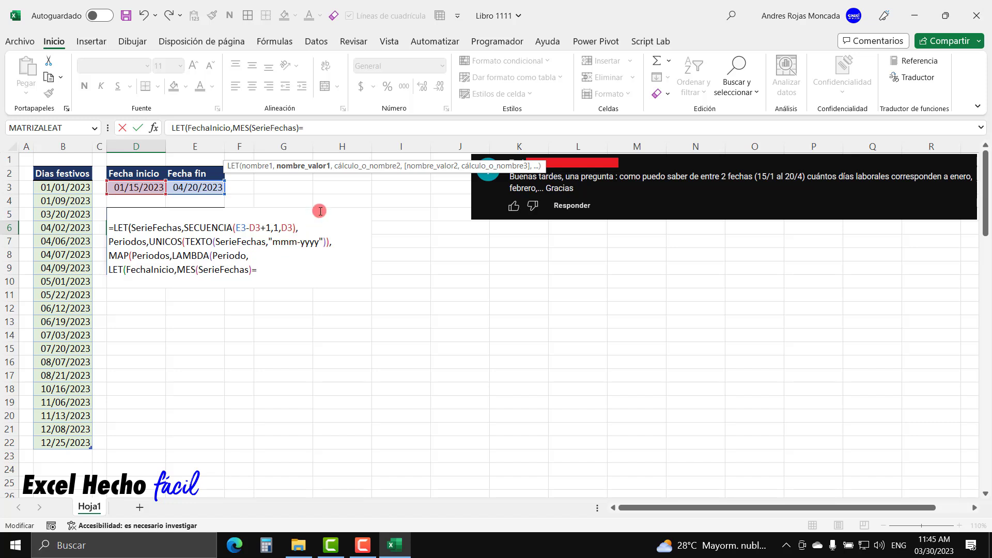
Compare against the period's month using MES(TEXTOANTES(Periodo,"-")&1).
text(text)
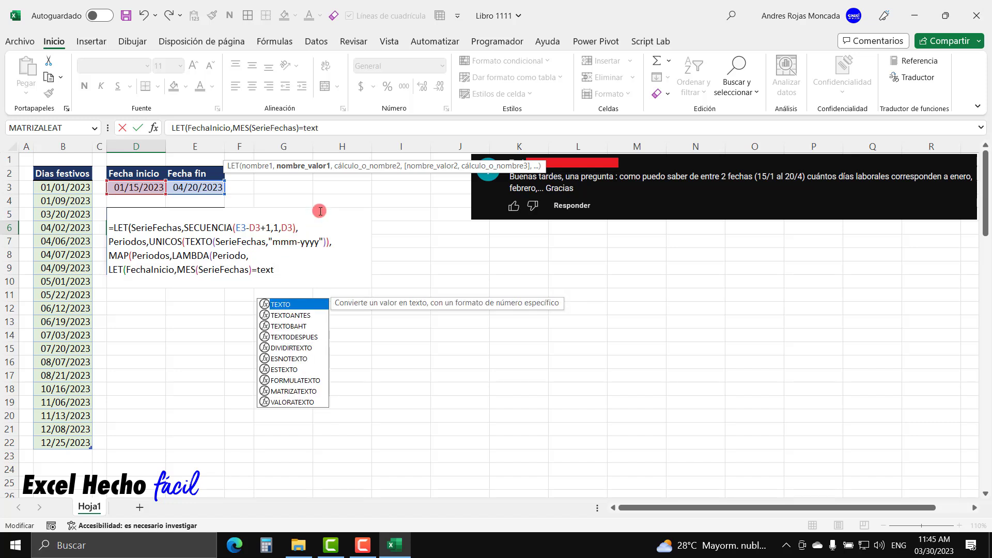
key(Down)
key(Tab)
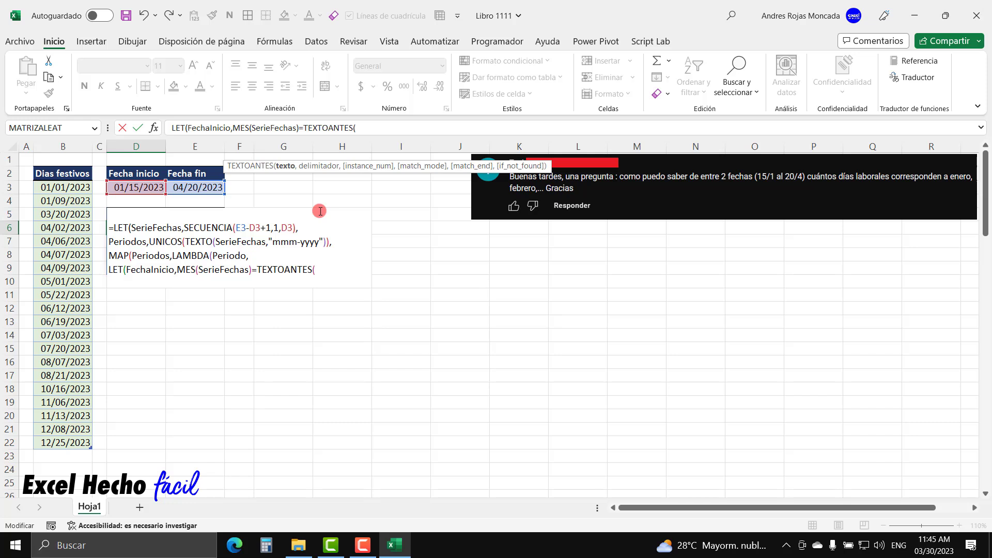
text(Periodo)
text(,)
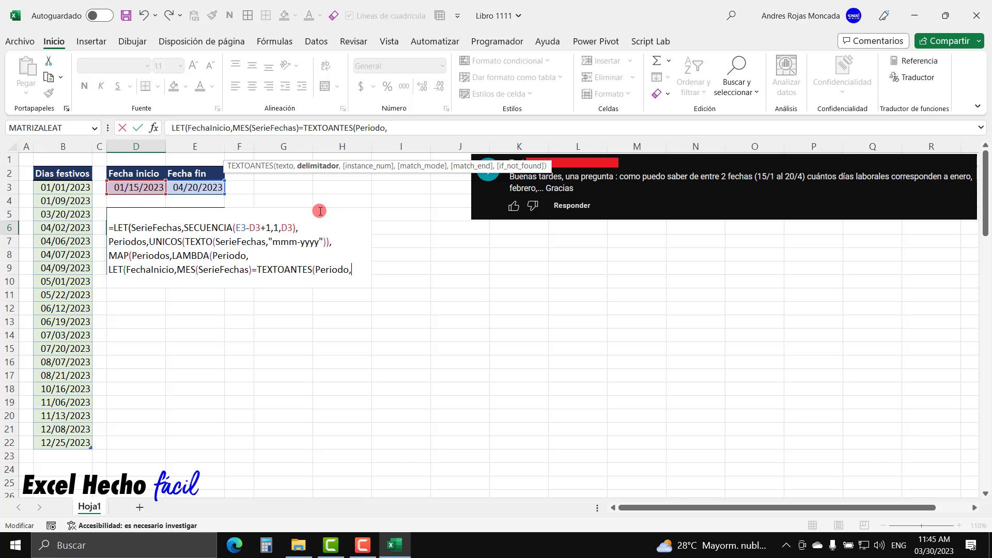
text(")
text(-)
text(")
text())
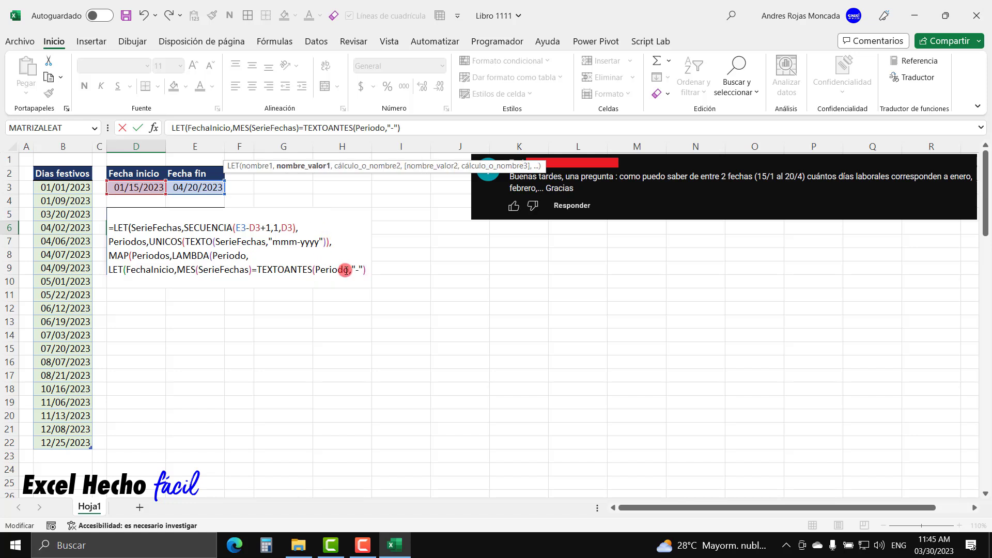
click(257, 270)
text(MES)
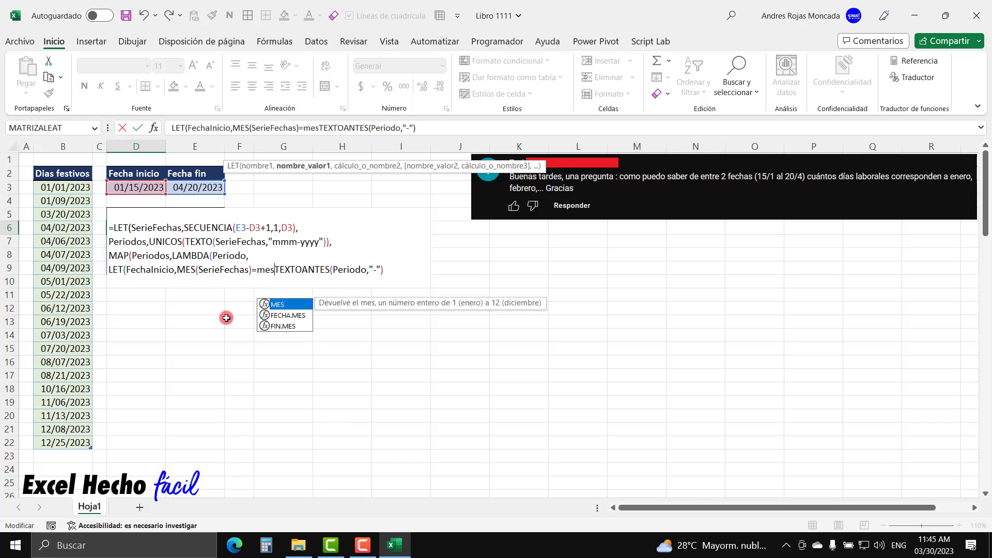
text(()
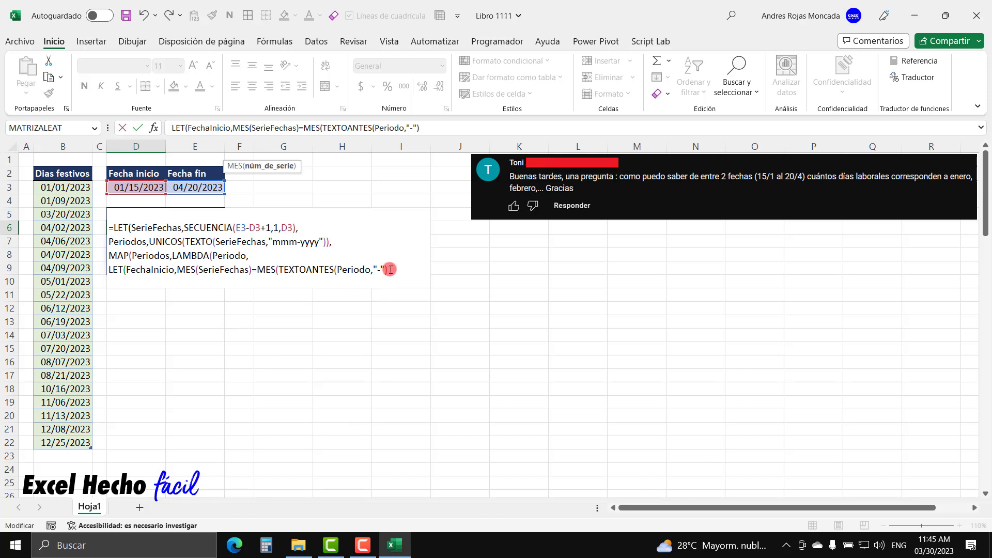
click(389, 270)
text(&)
text(1))
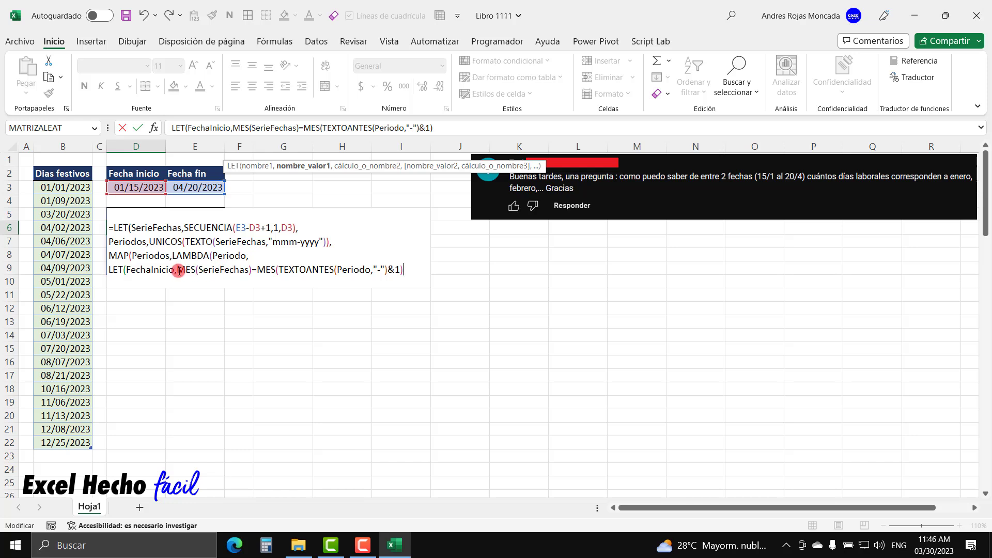
Put an opening parenthesis before the first MES to enclose the month comparison.
drag(177, 269, 404, 275)
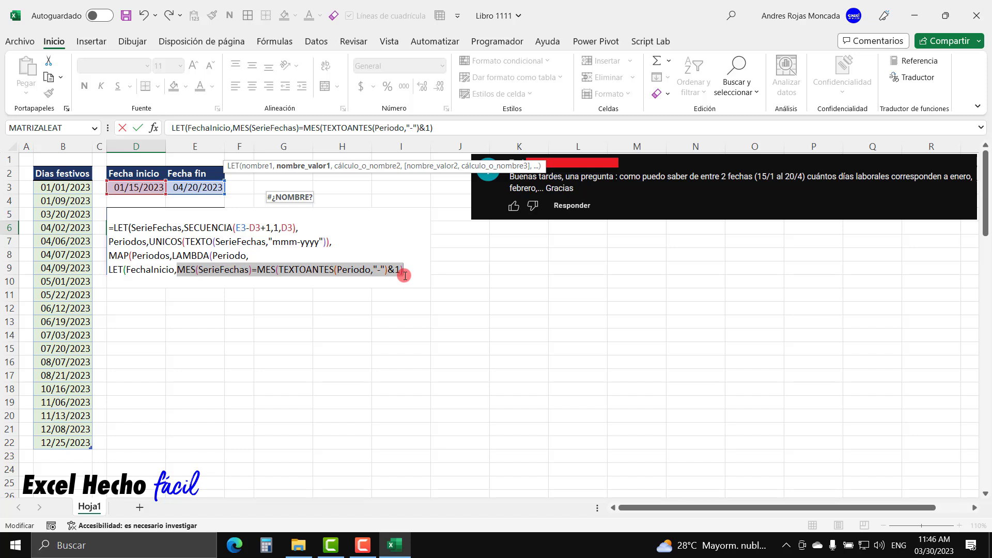
click(177, 270)
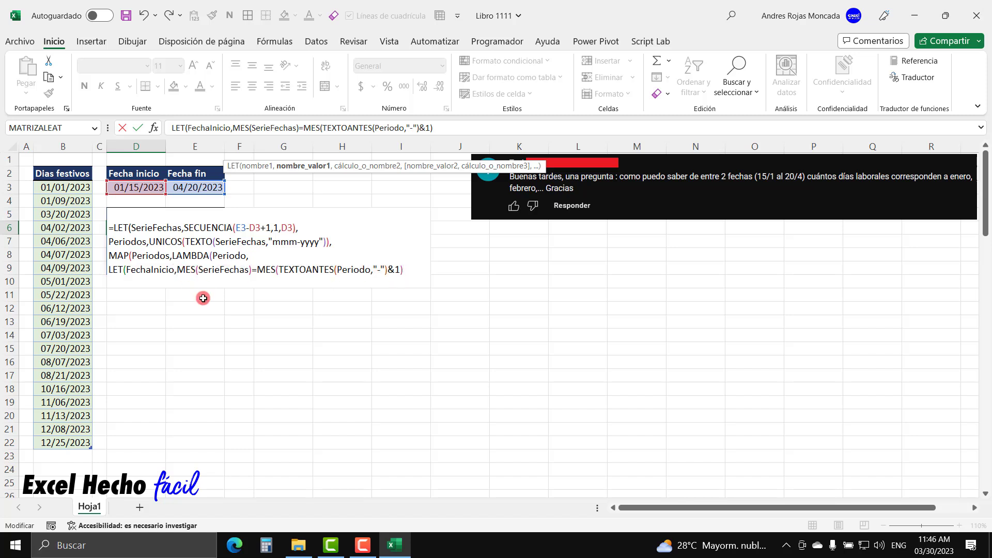
text(()
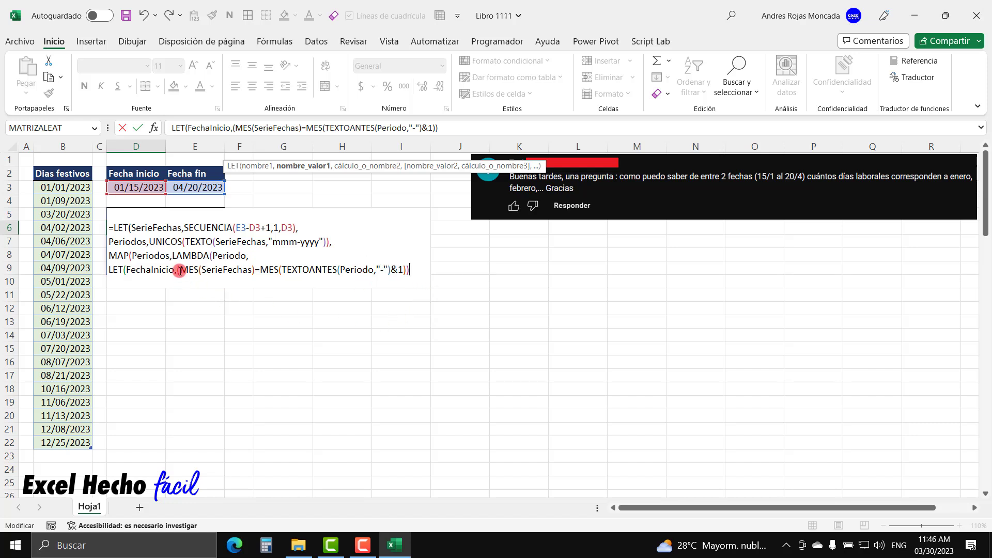
drag(177, 269, 409, 278)
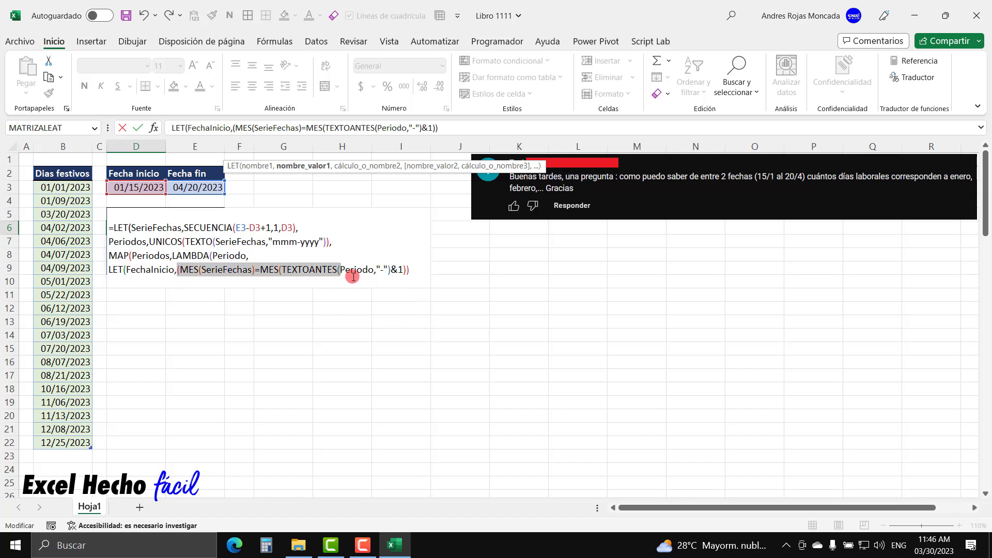
click(412, 272)
text(*()
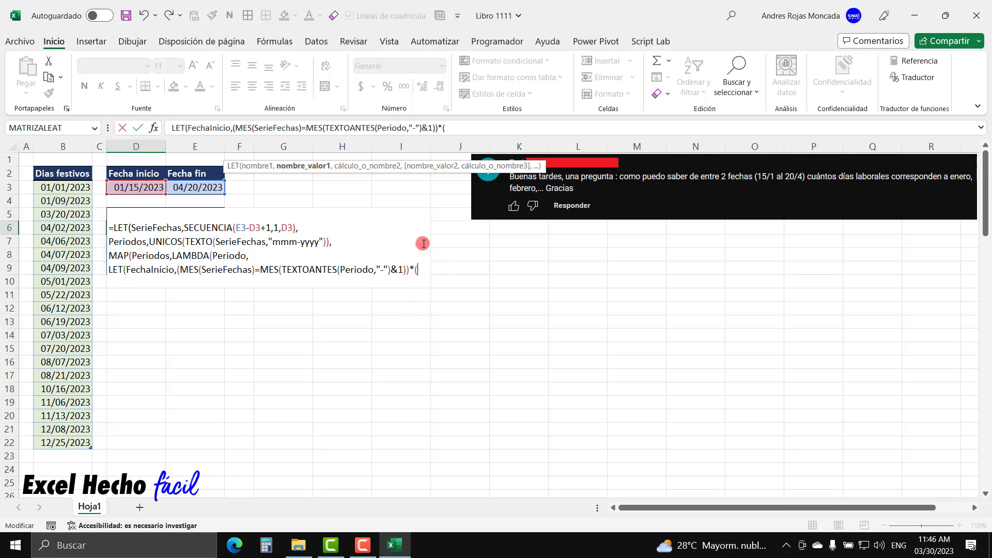
Start the year test with AÑO(SerieFechas)= after the month condition.
text(a)
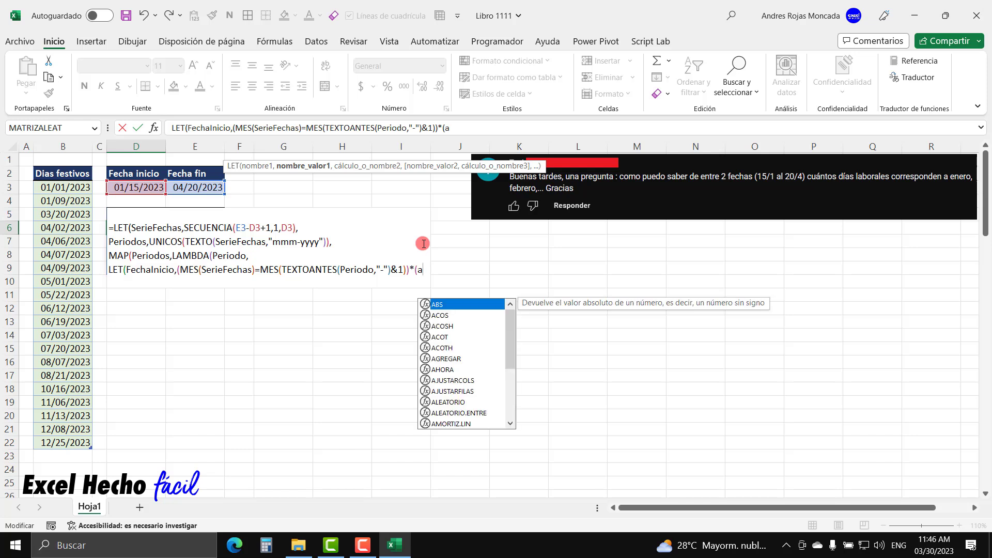
text(ñ)
key(Tab)
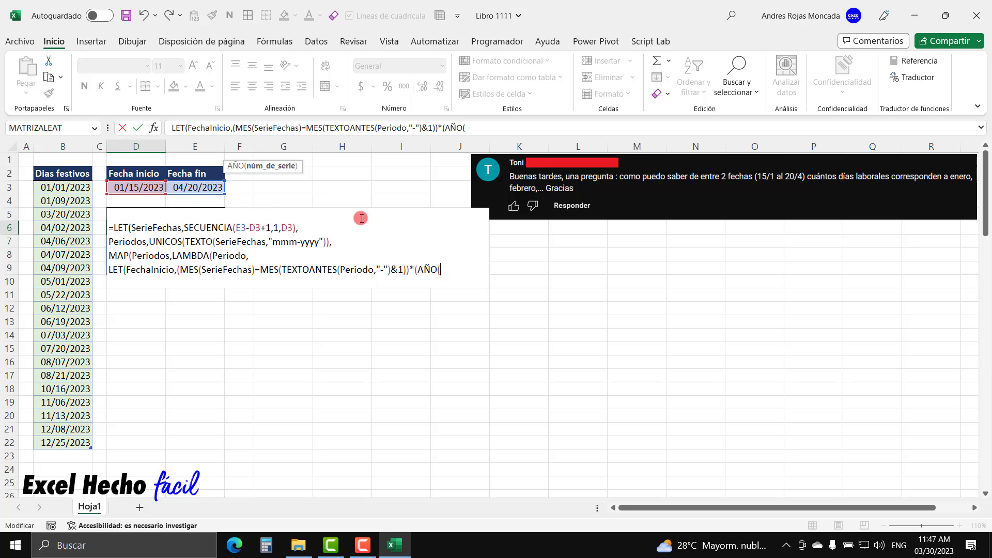
text(Serie)
key(Tab)
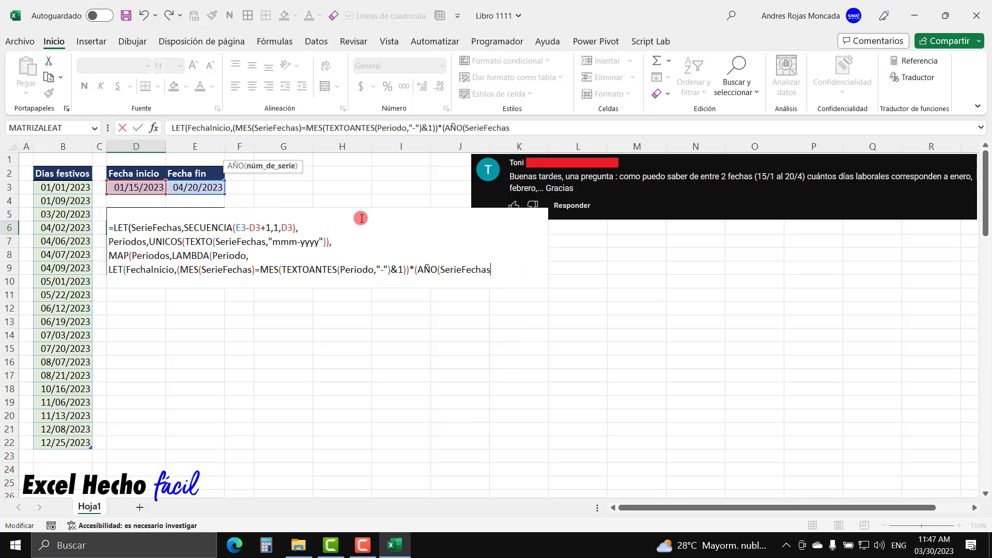
text())
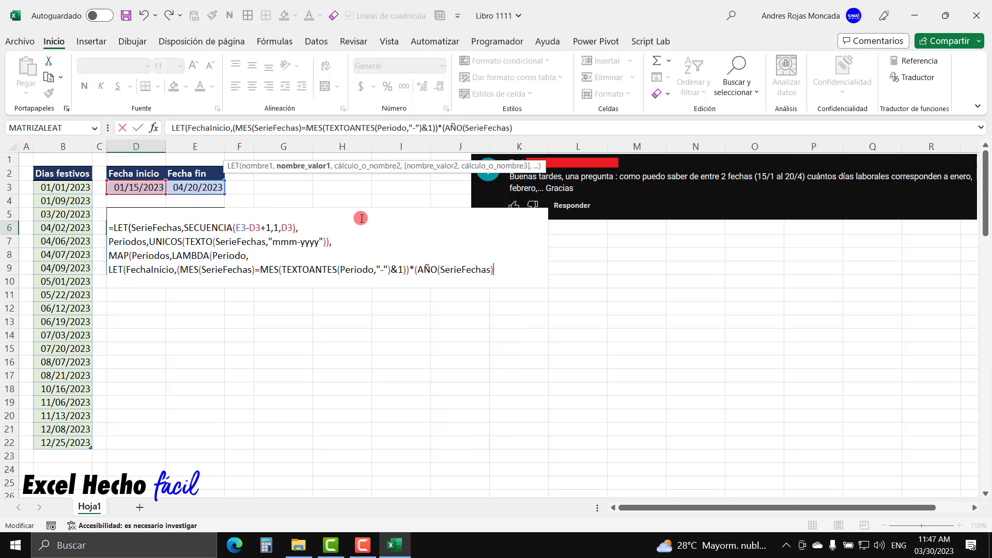
text(=)
Compare the year against TEXTODESPUES(Periodo,"-")*1 and close the year condition.
text(text)
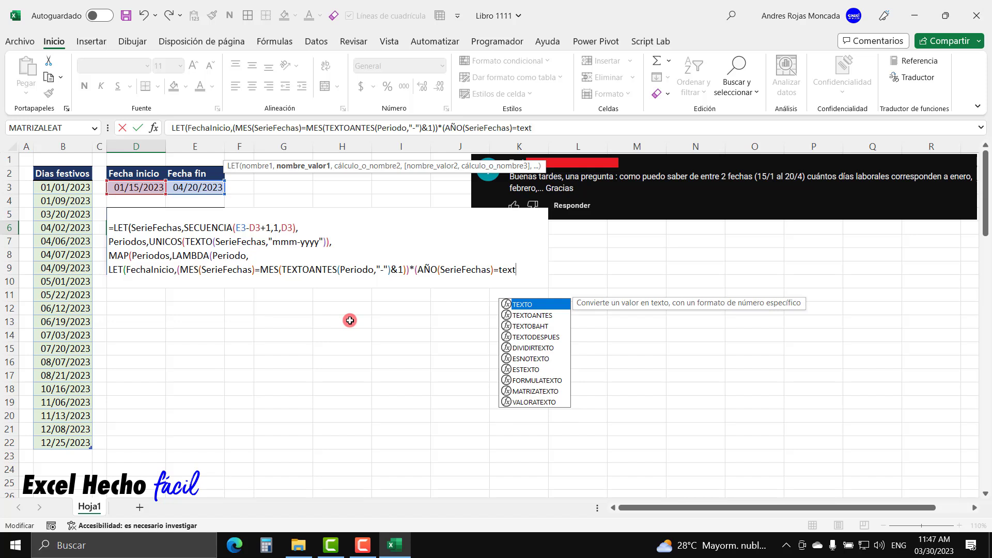
key(Down)
key(Down)
key(Down)
key(Tab)
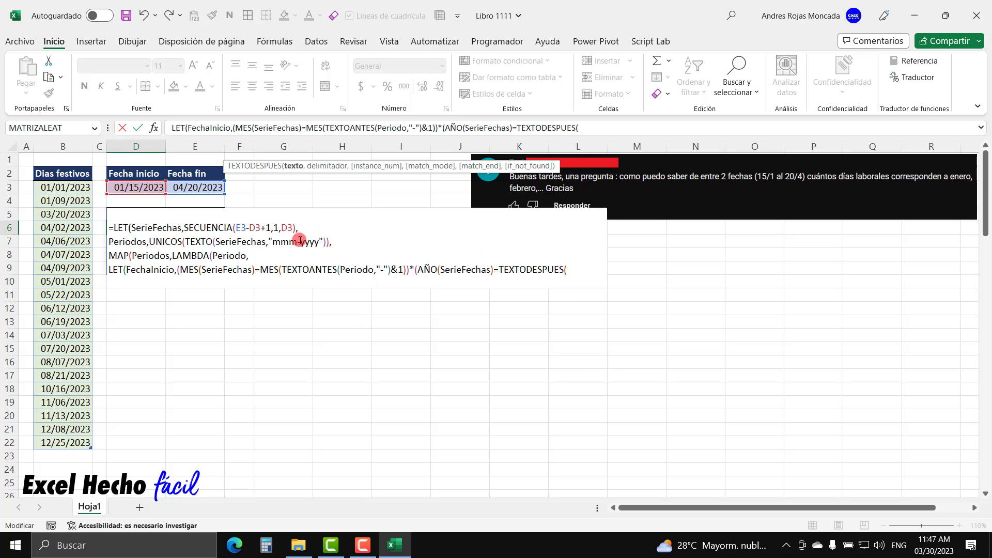
text(pe)
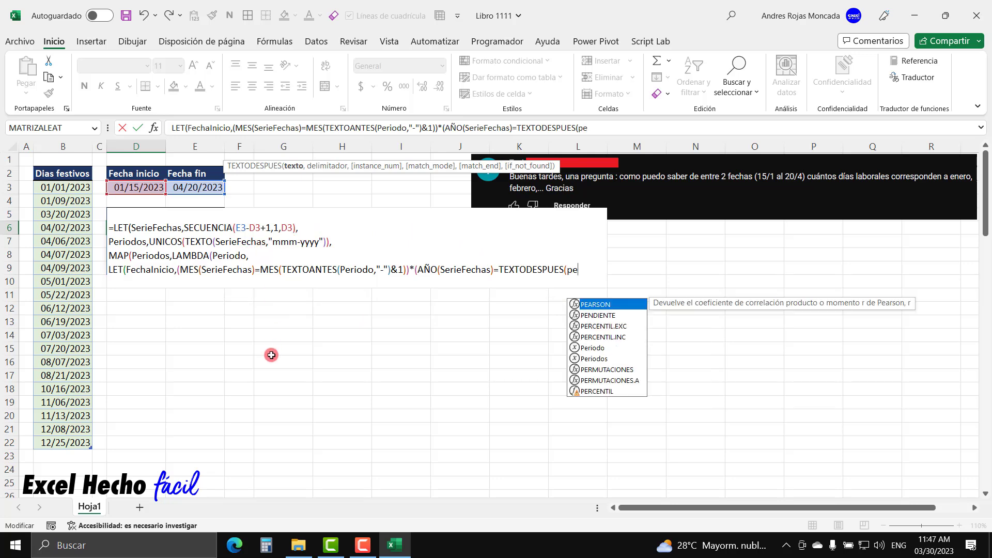
text(rio)
key(Tab)
text(,)
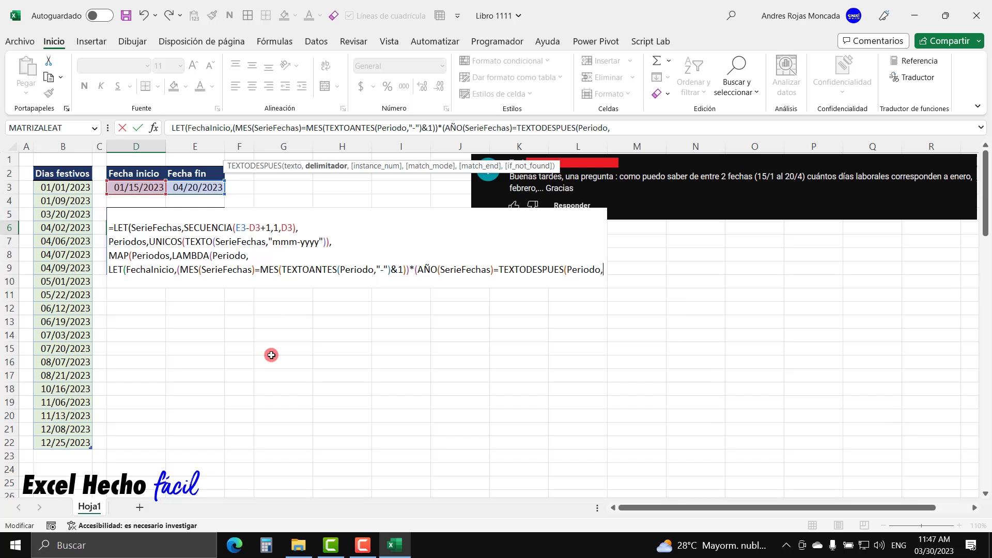
text("-")
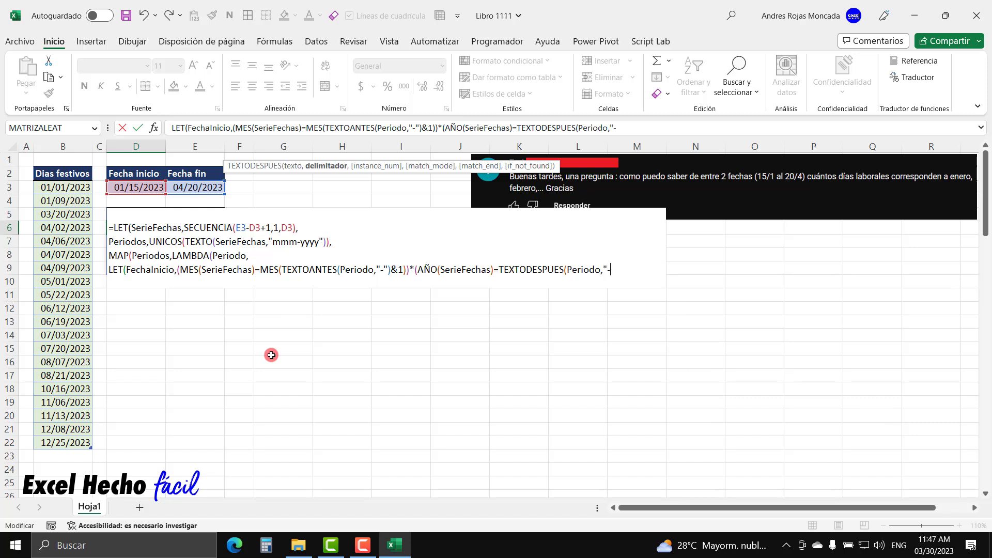
text())
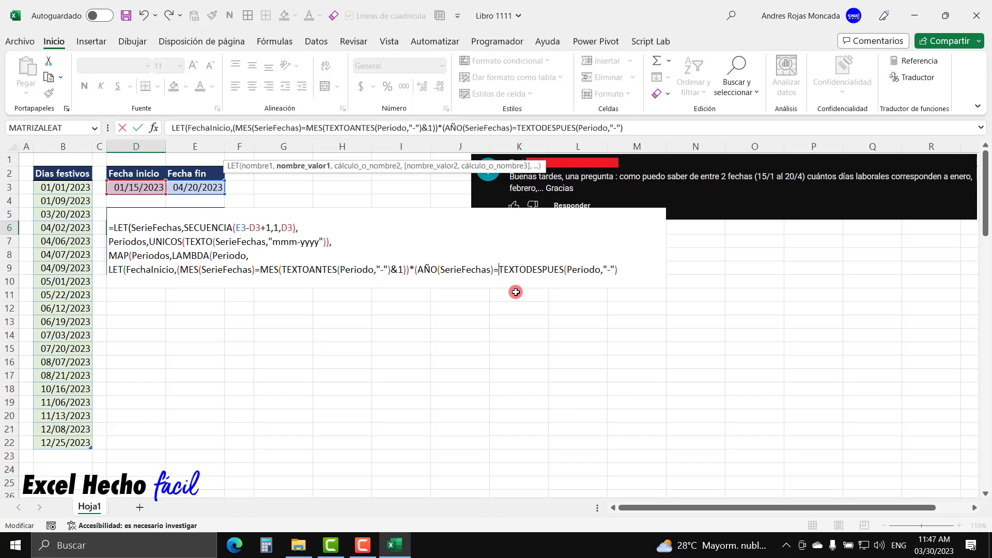
click(618, 269)
text(1)
text())
Preview the month and year conditions, then add an outer parenthesis enclosing both.
click(178, 271)
drag(177, 271, 390, 270)
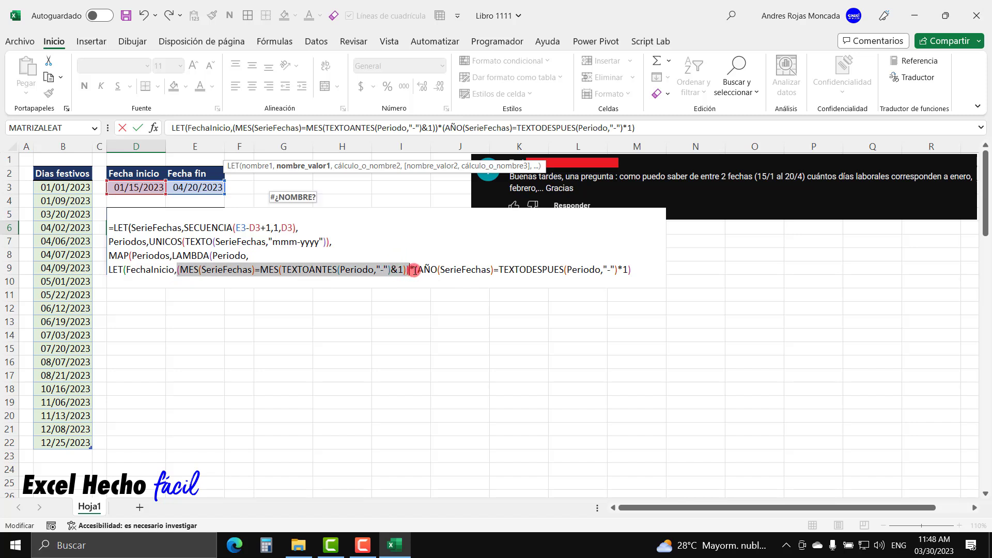
drag(415, 270, 631, 270)
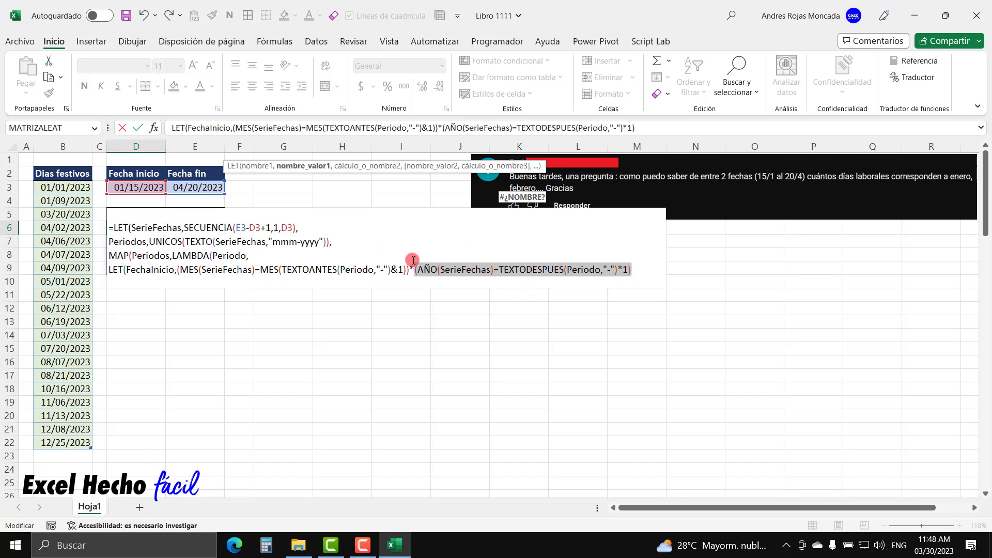
click(177, 270)
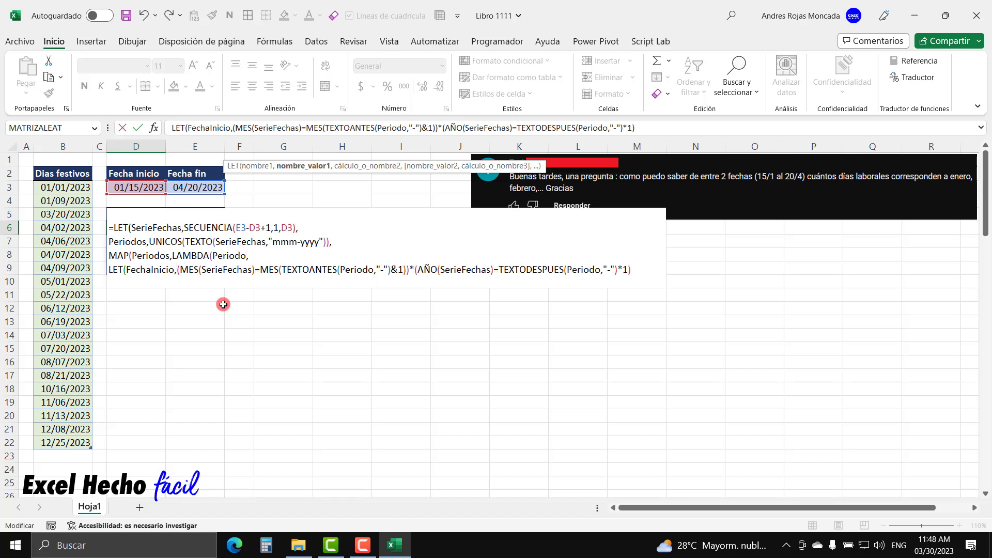
text(()
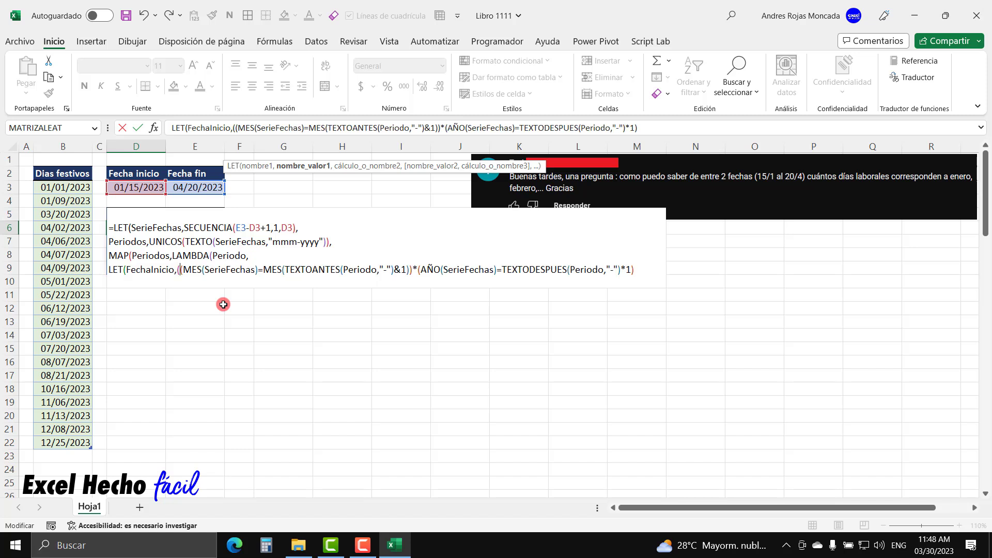
click(642, 270)
text())
drag(642, 269, 177, 269)
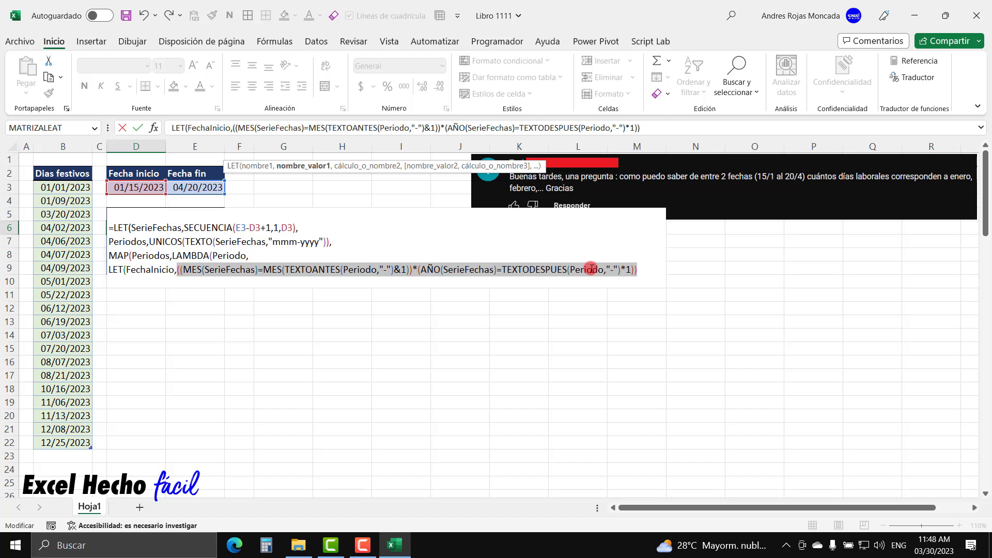
click(177, 270)
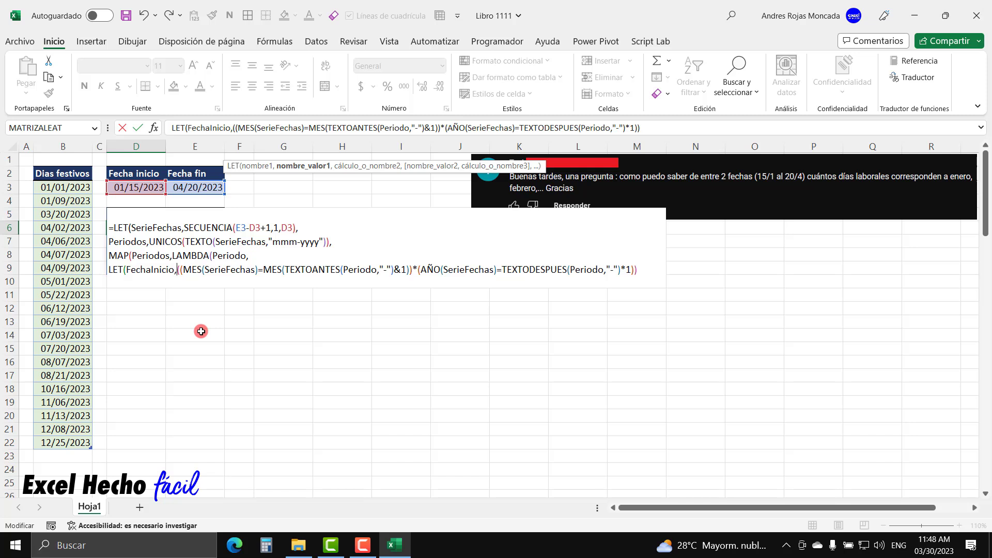
Turn the condition into SI(condition,SerieFechas) so matching dates are returned.
text(S)
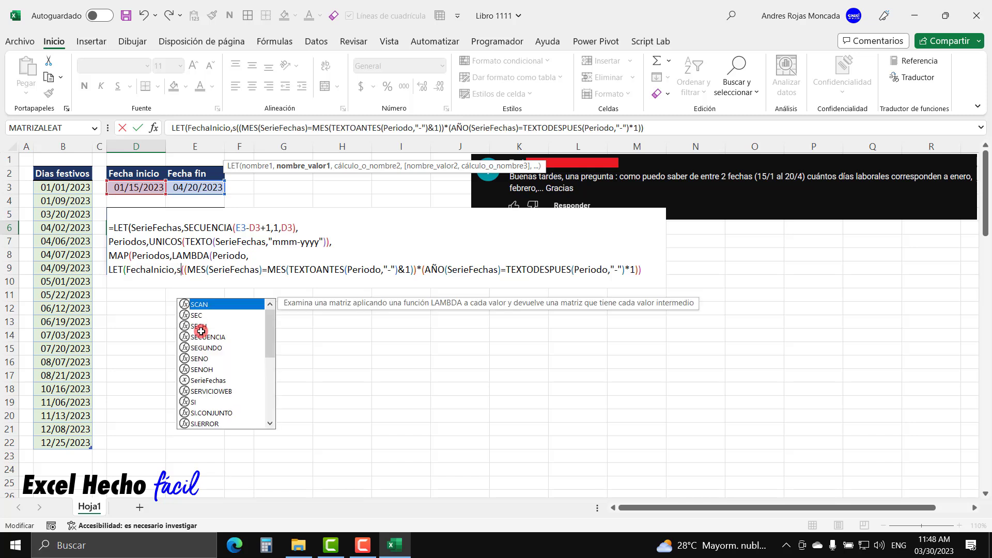
text(I()
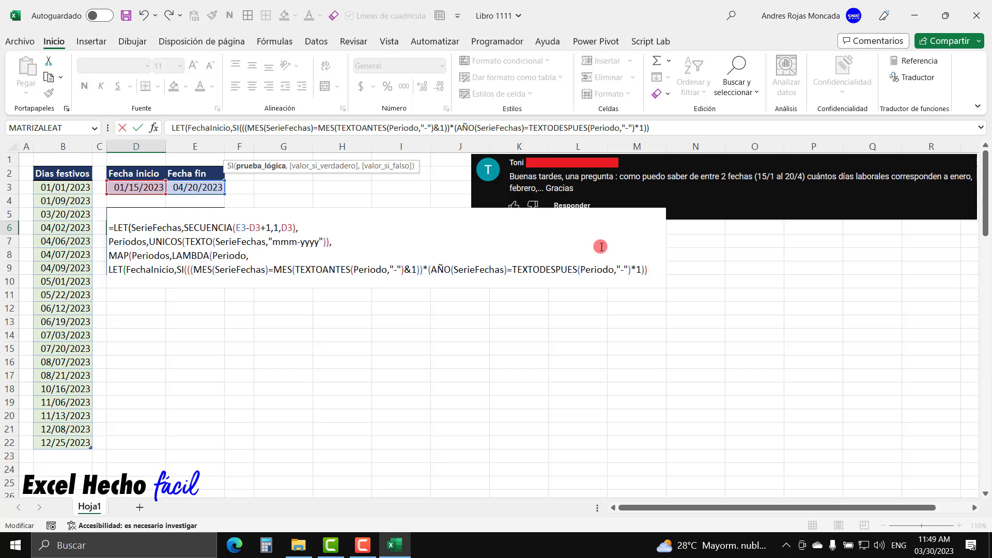
click(266, 166)
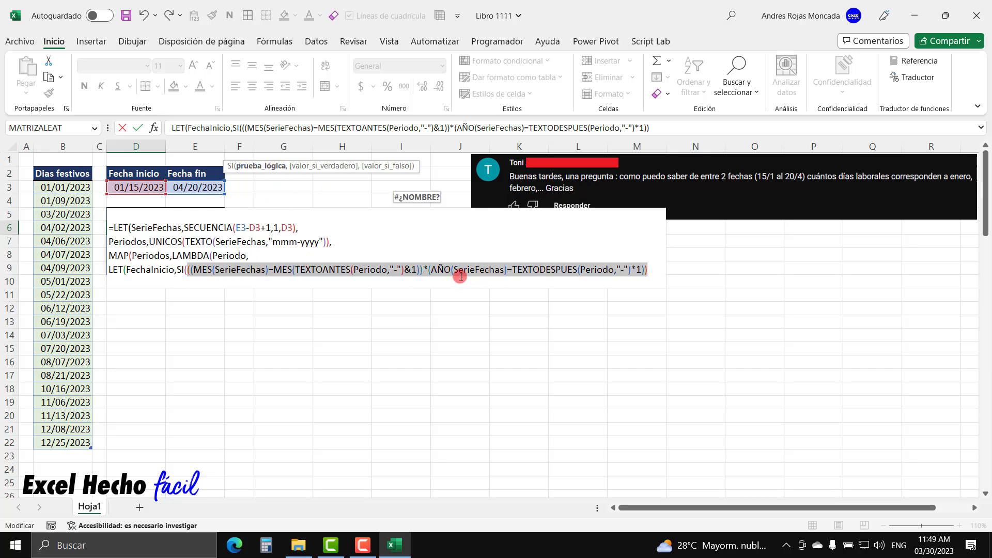
click(651, 273)
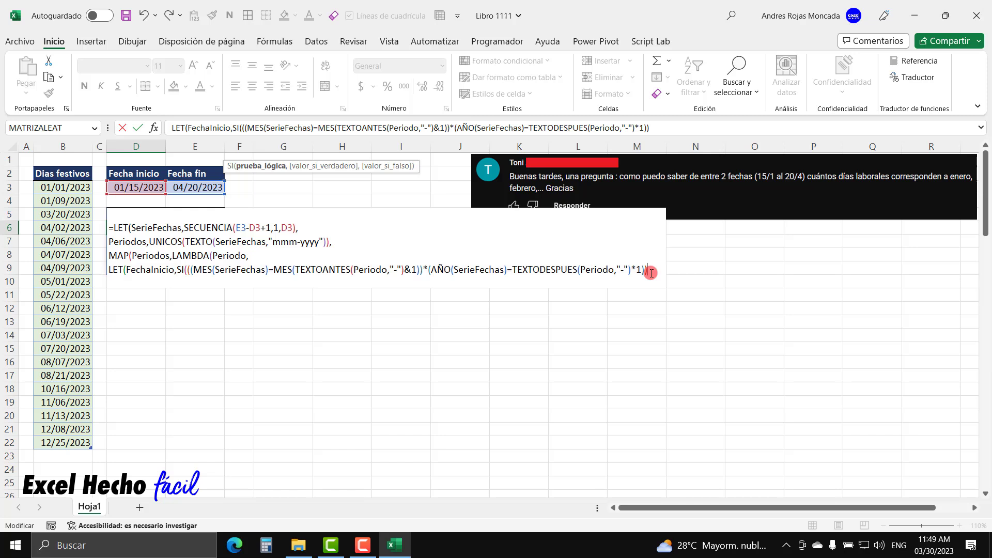
text(,)
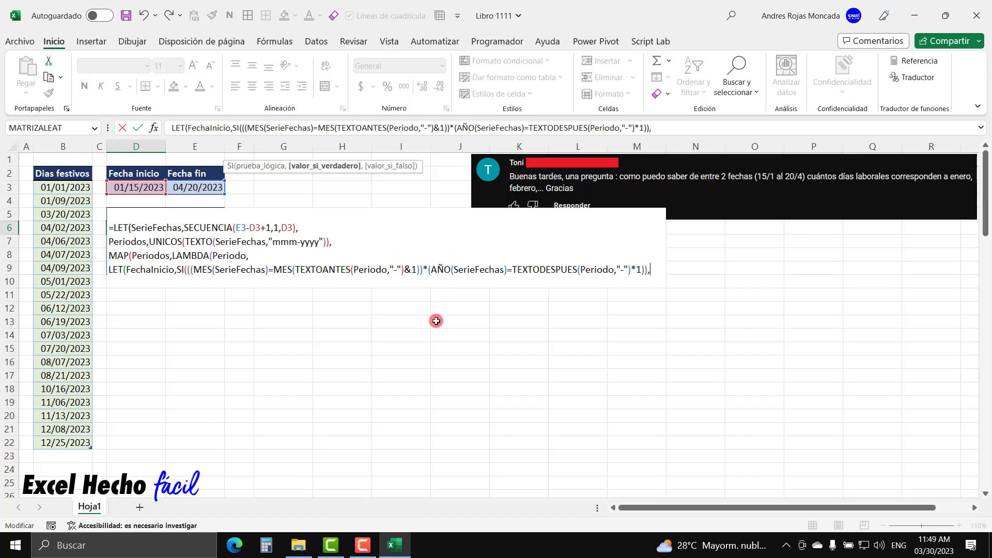
text(ser)
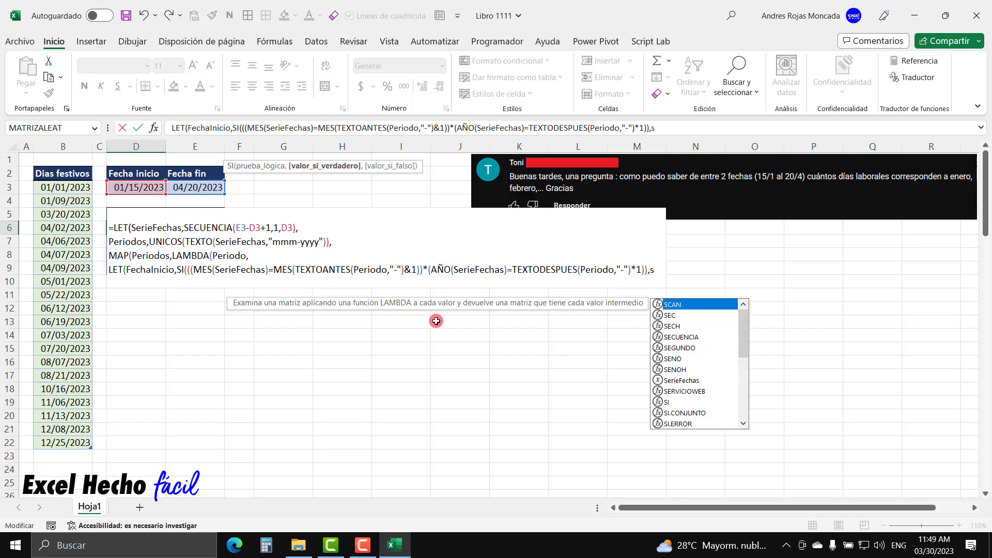
key(Tab)
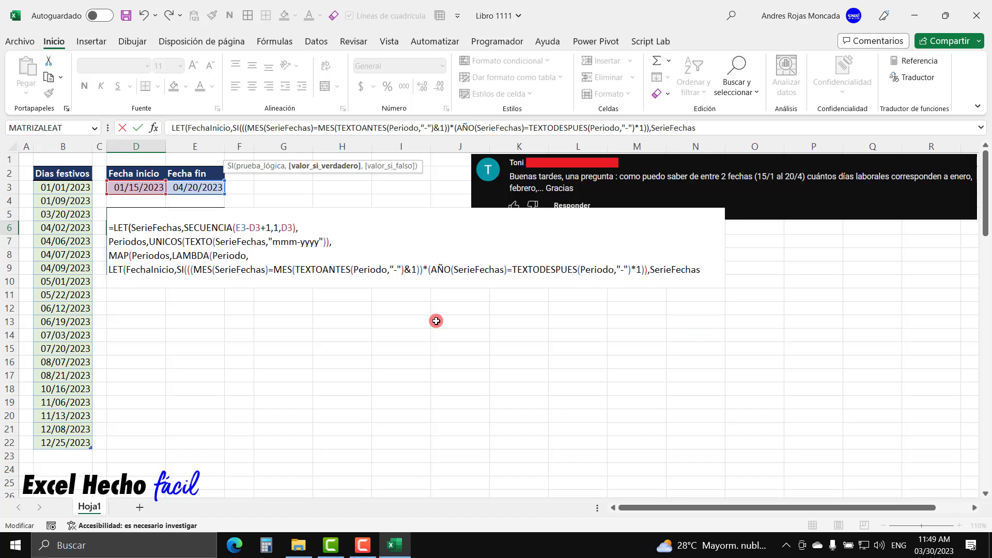
text())
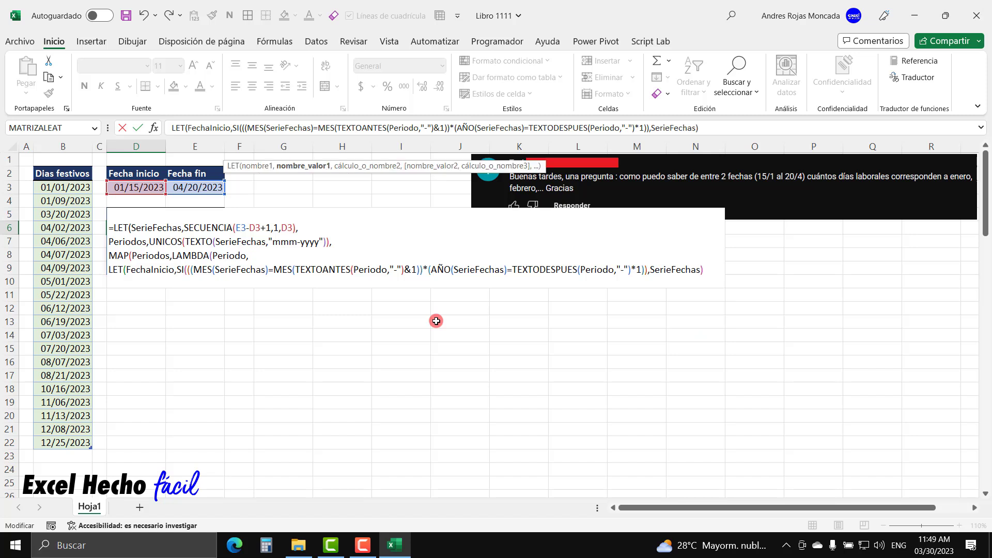
click(700, 269)
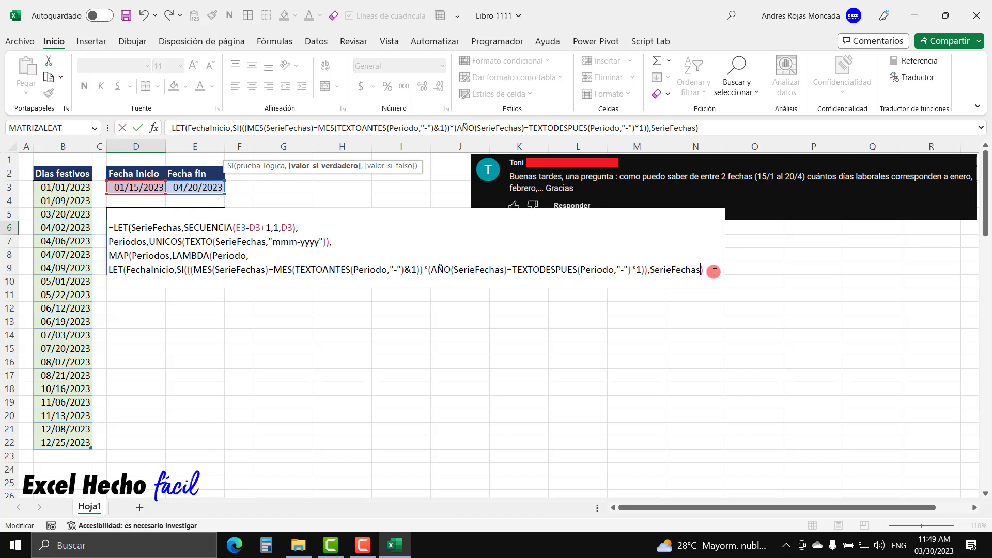
drag(712, 271, 178, 270)
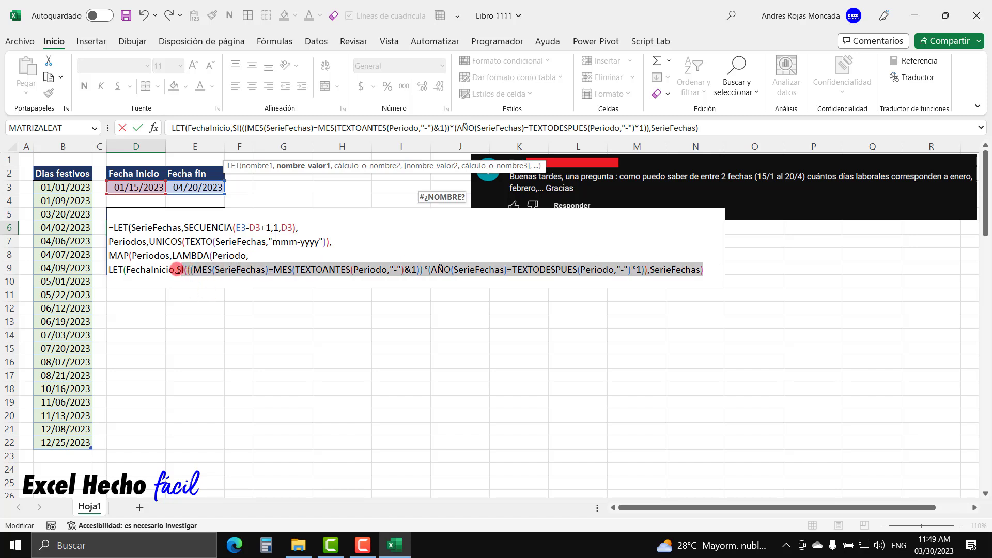
drag(177, 269, 677, 274)
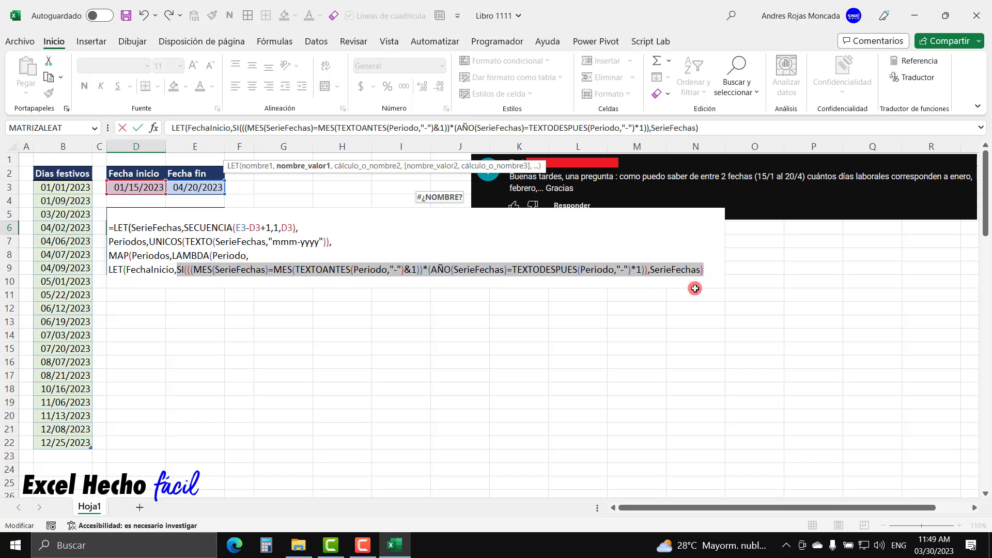
click(177, 270)
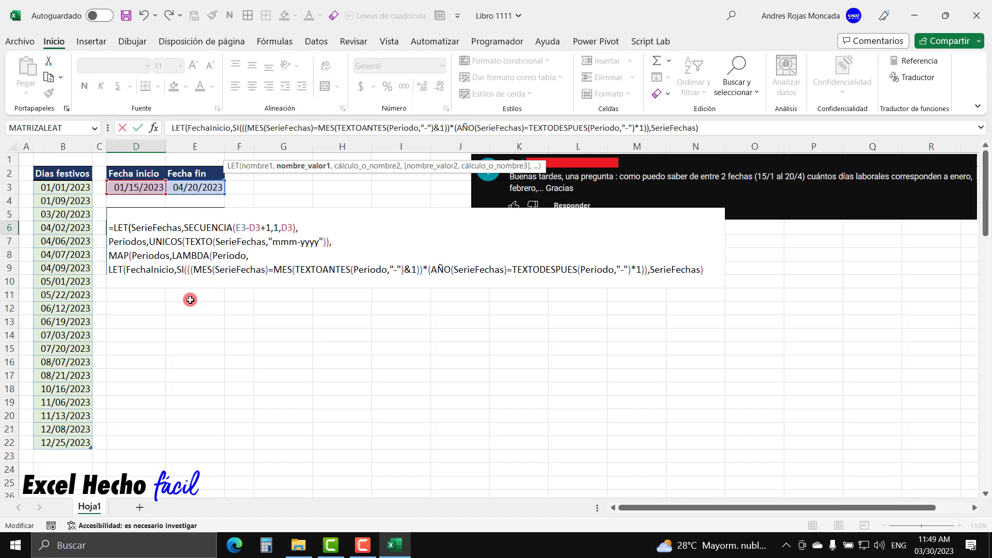
Wrap the SI expression in MIN to get the earliest matching date for FechaInicio.
text(mi)
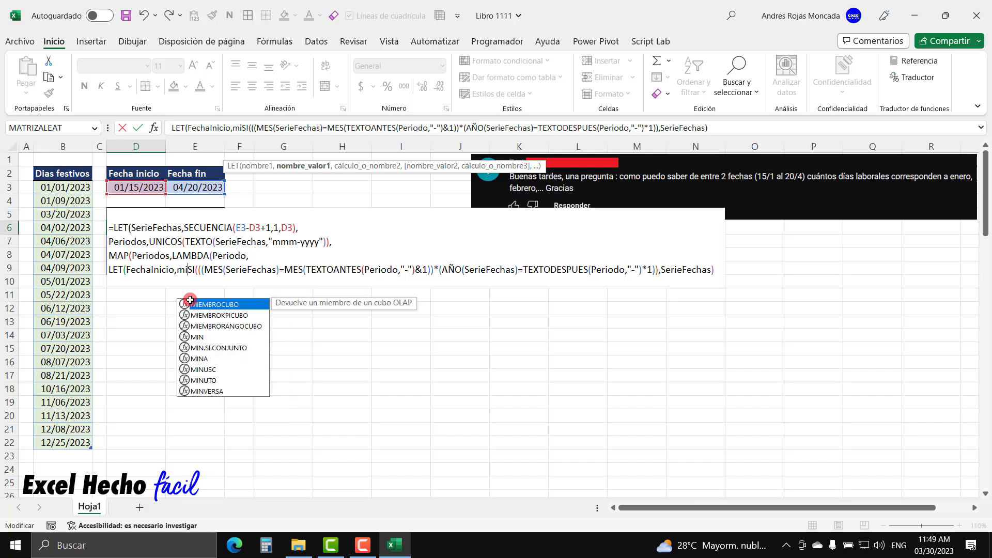
key(Down)
key(Down)
key(Down)
key(Tab)
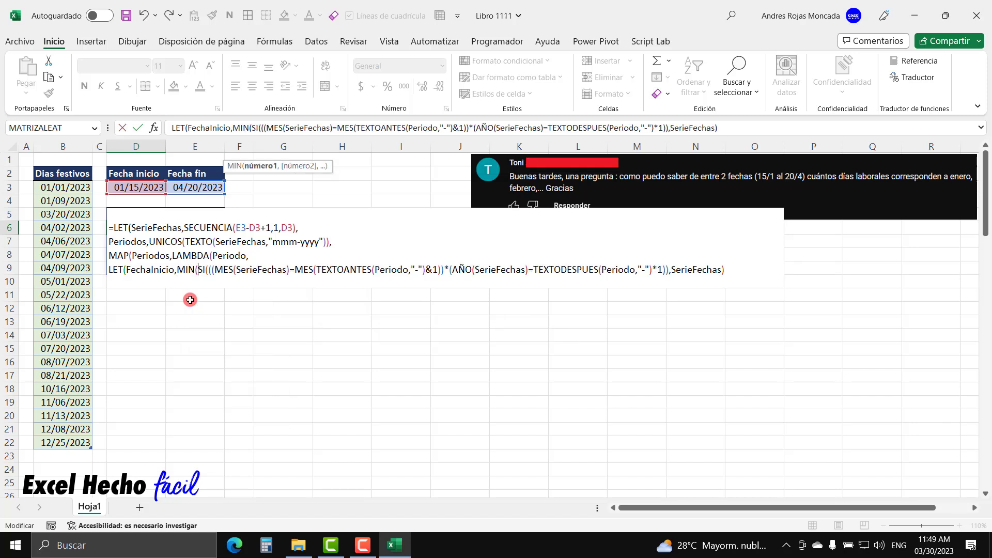
click(728, 269)
text())
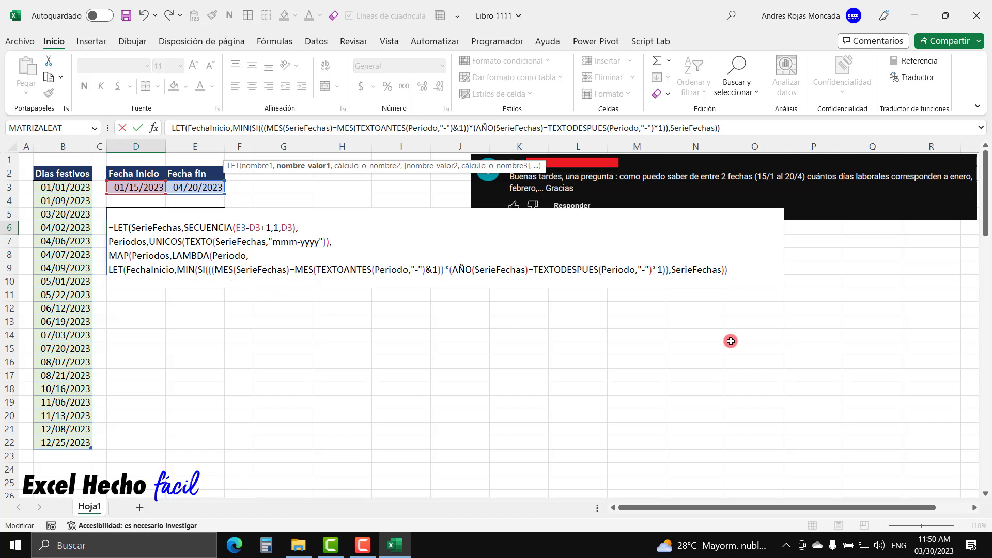
text(,)
On a new line, return FechaInicio and close the LET, LAMBDA and MAP with ')))'.
key(alt+Return)
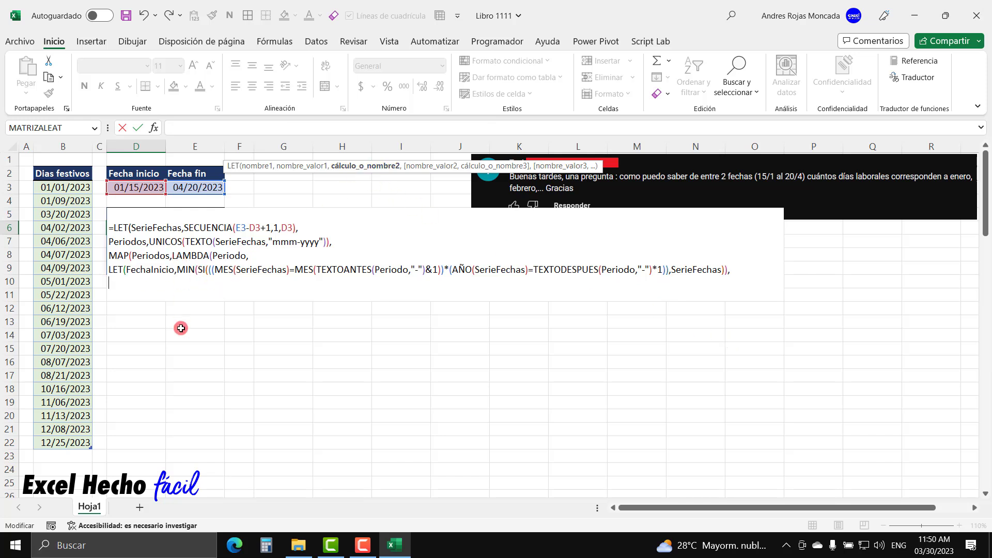
text(fe)
key(Down)
key(Down)
key(Tab)
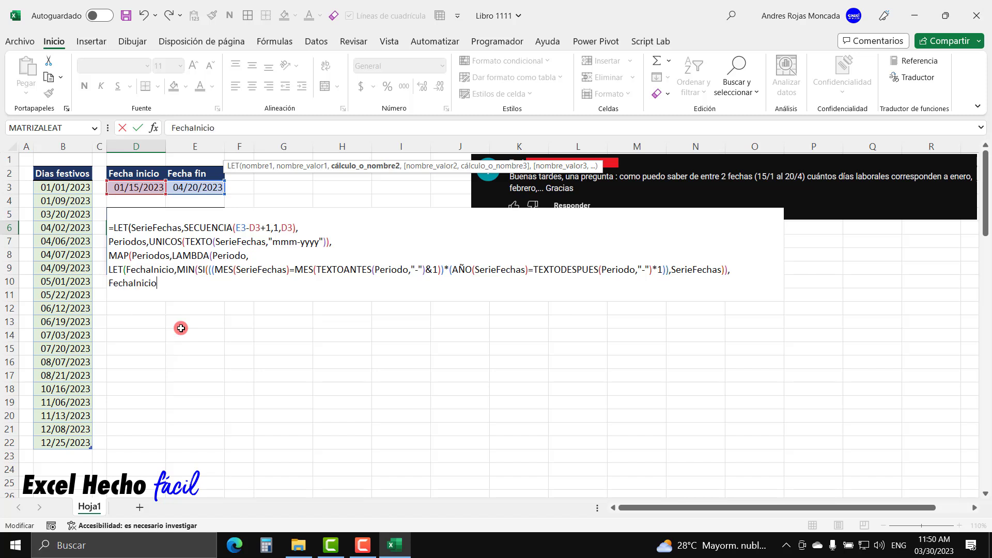
text()))
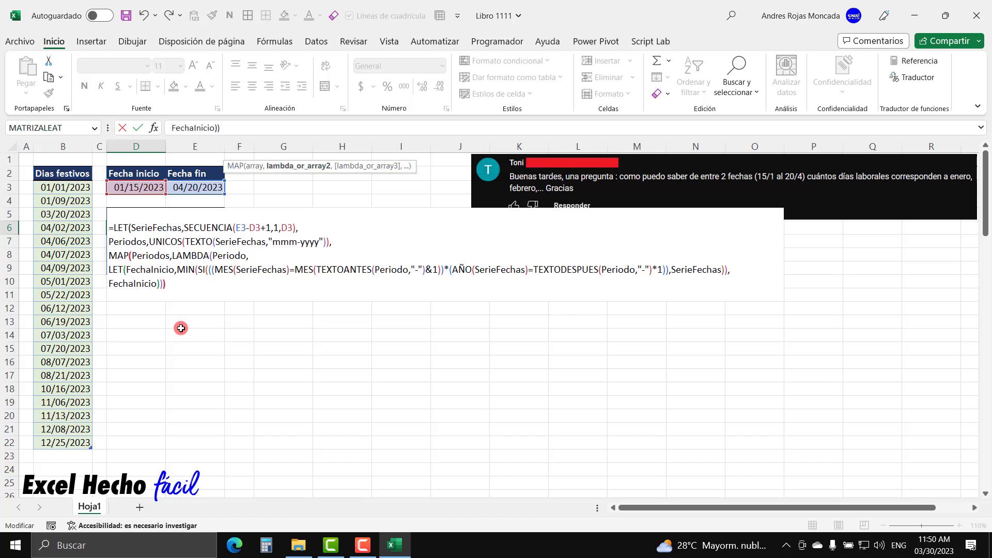
text())
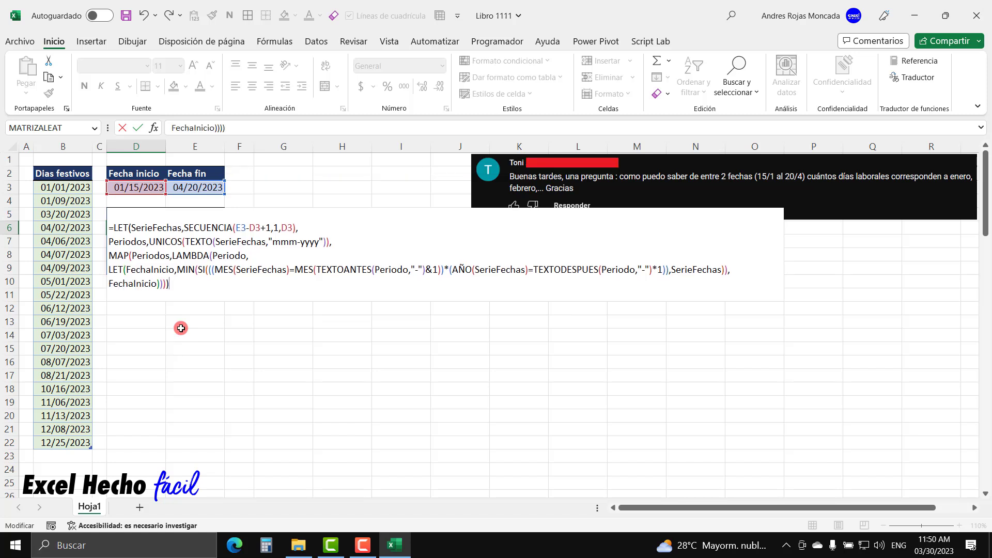
Commit the formula to spill 44941, 44958, 44986, 45017, trying then undoing Short Date format.
key(Return)
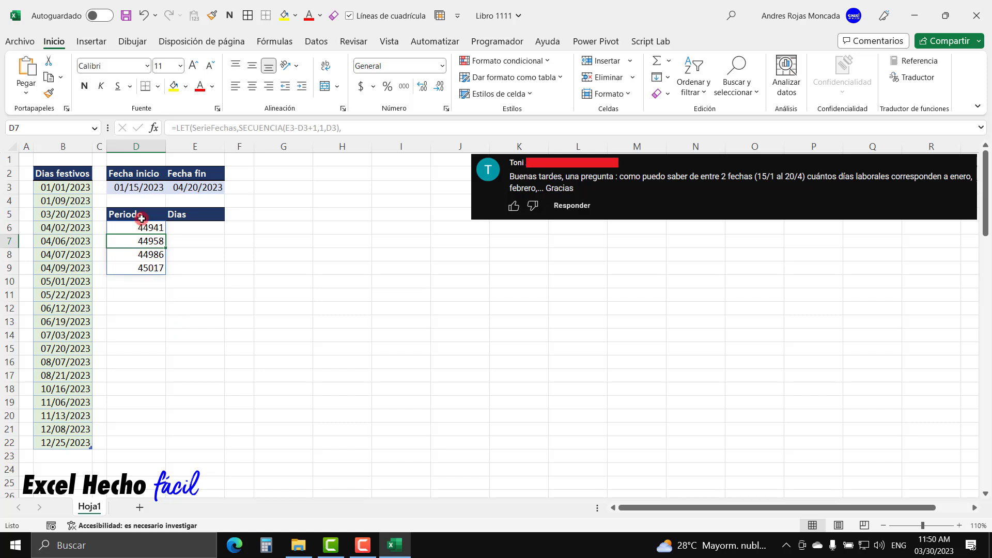
drag(143, 233, 145, 266)
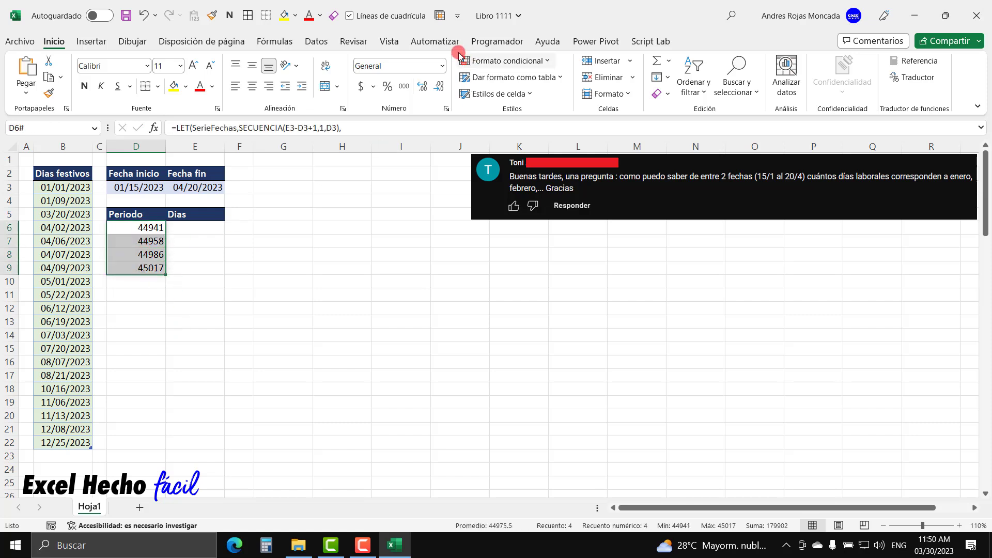
click(442, 65)
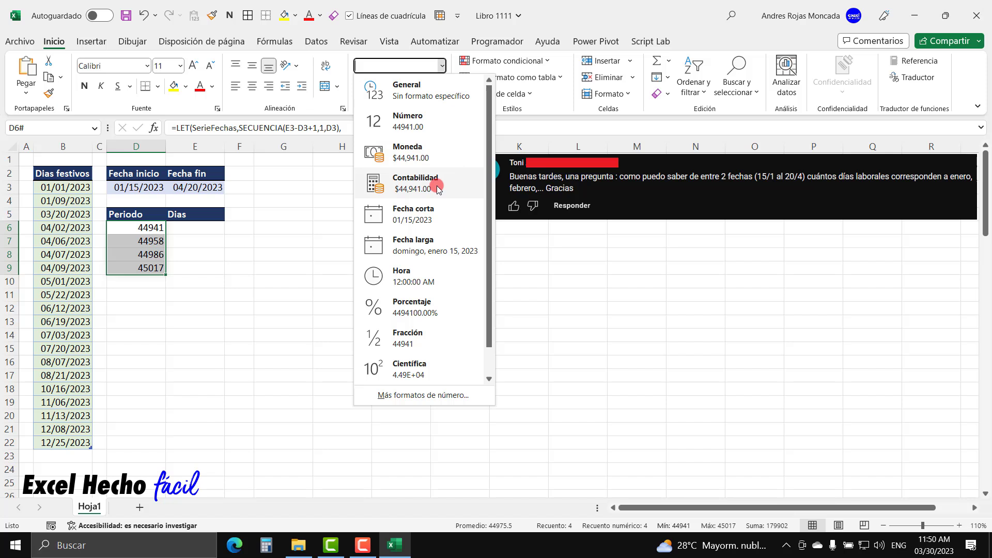
click(421, 215)
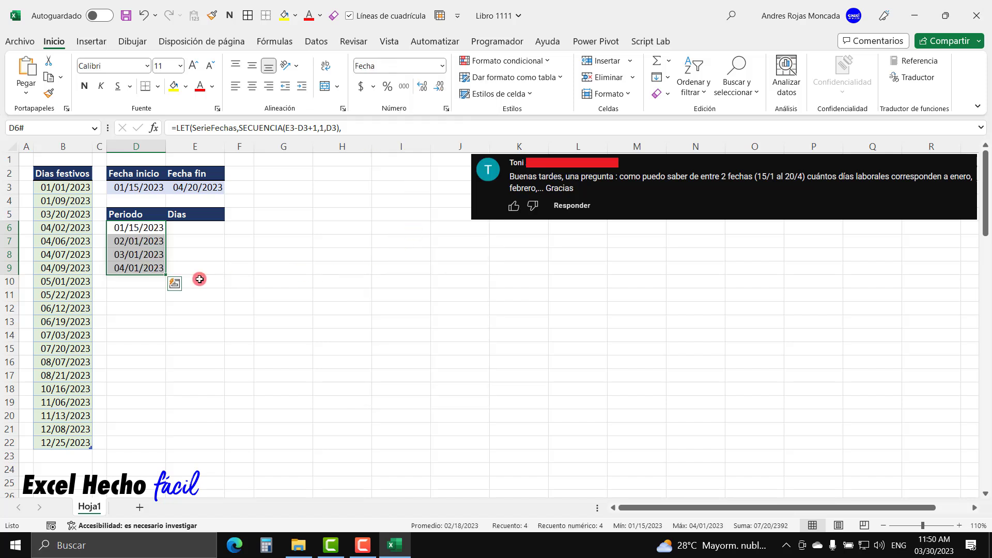
click(140, 235)
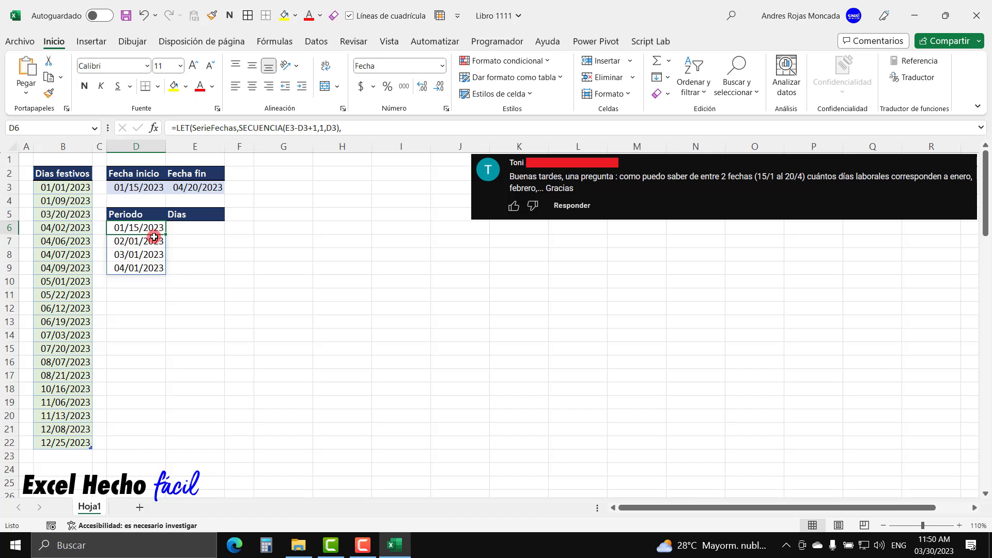
key(ctrl+z)
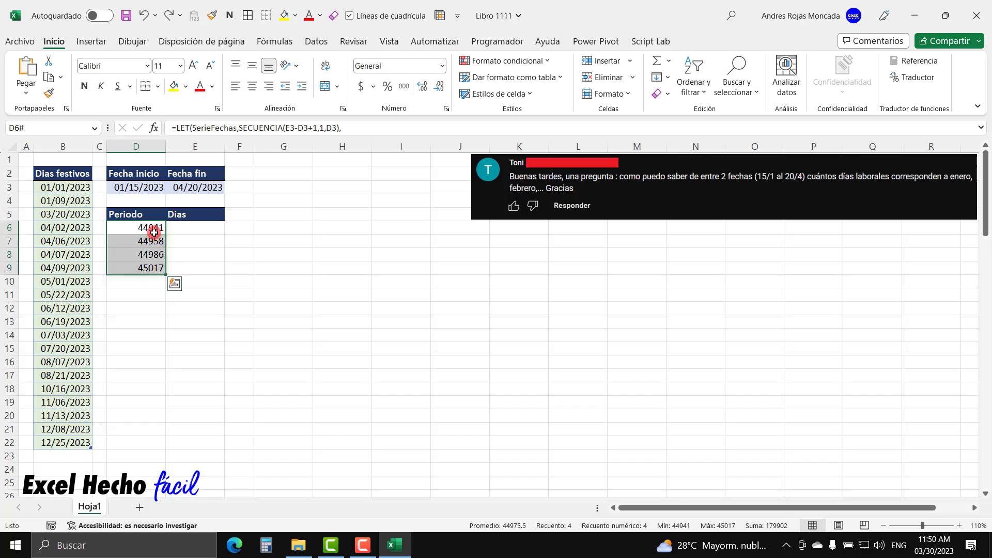
Remove the FechaInicio)))) result line and add a new FechaFin variable.
key(F2)
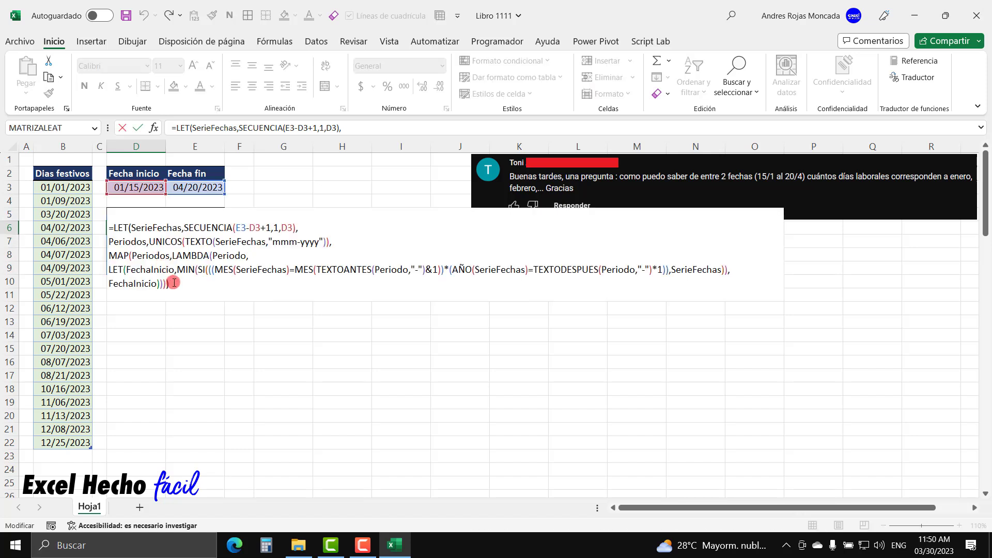
drag(173, 284, 100, 287)
key(Delete)
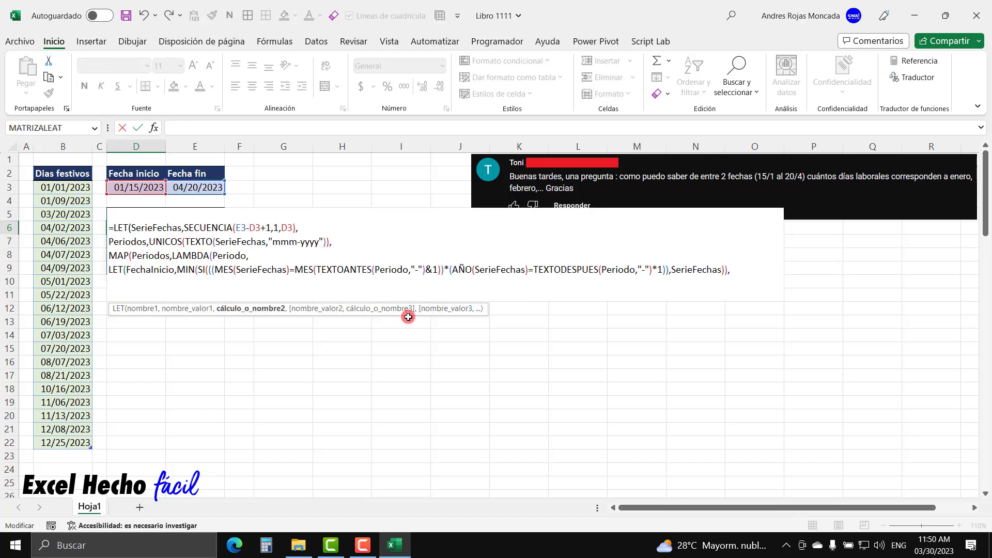
drag(407, 311, 510, 194)
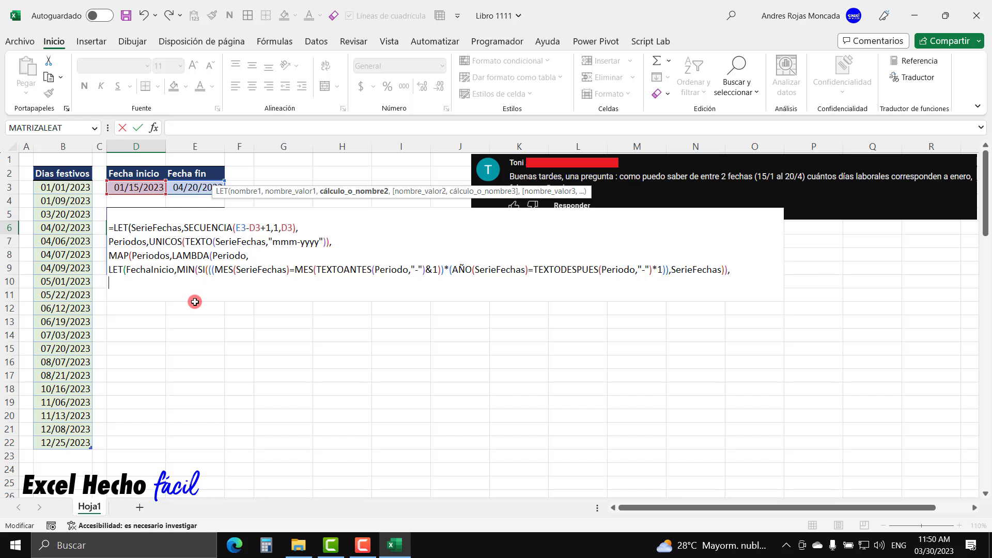
text(Fecha)
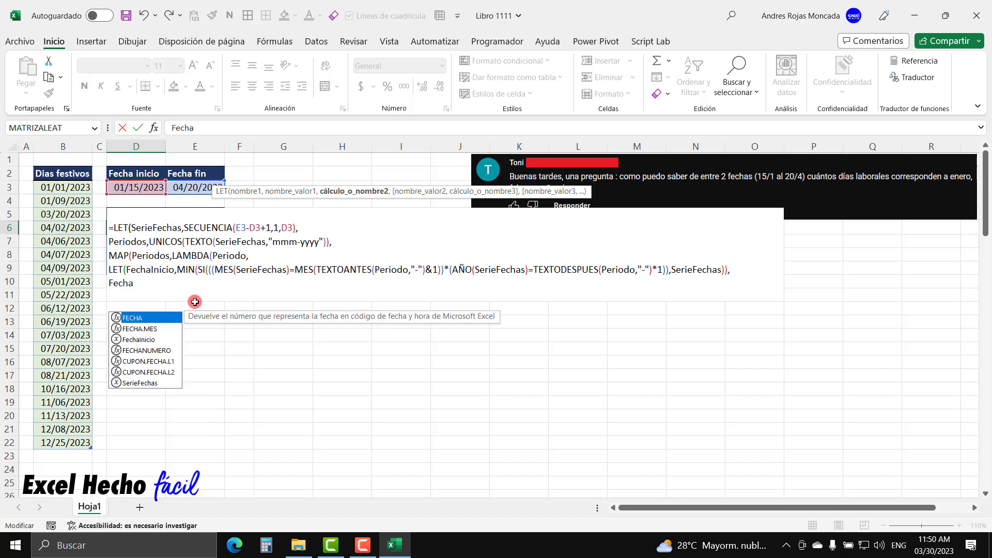
text(Fin,)
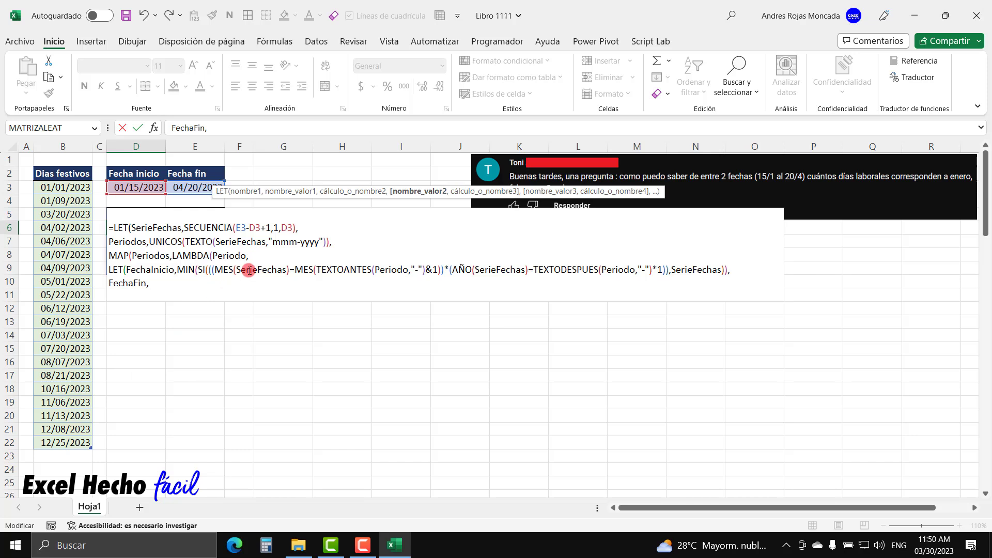
Set FechaFin to a copy of the MIN(SI(...)) expression changed to MAX.
click(380, 190)
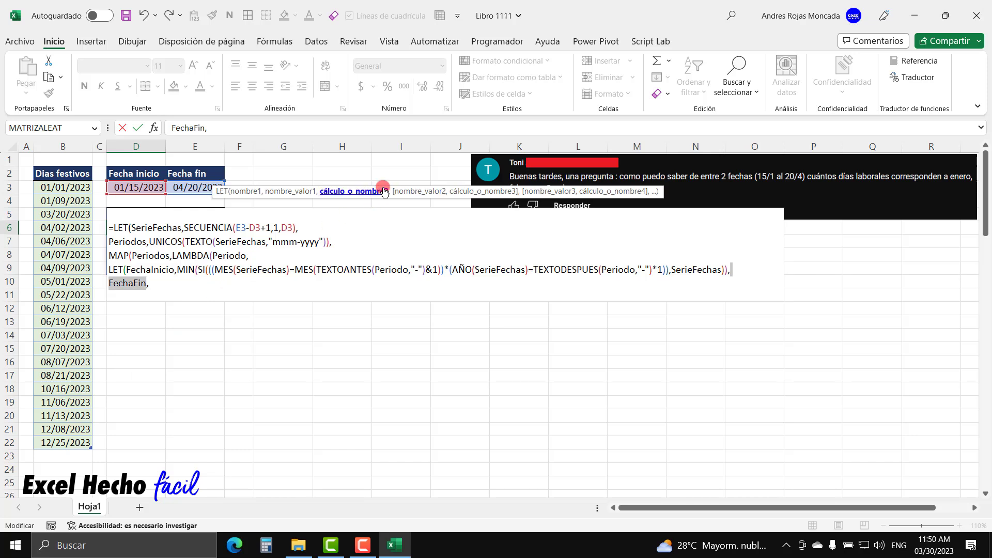
click(289, 190)
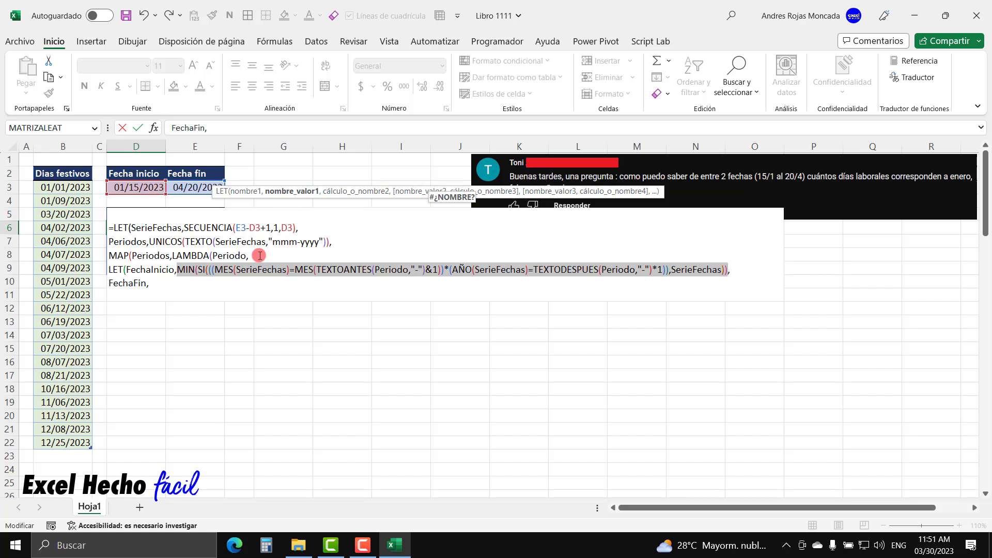
click(161, 288)
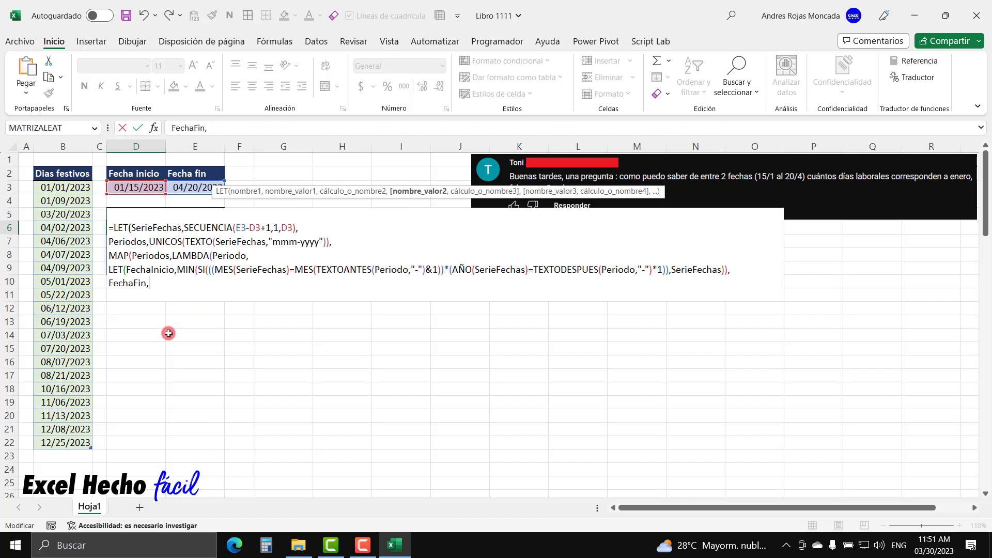
text(MIN(SI(((MES(SerieFechas)=MES(TEXTOANTES(Periodo,"-")&1))*(AÑO(SerieFechas)=TEXTODESPUES(Periodo,"-")*1)),SerieFechas)))
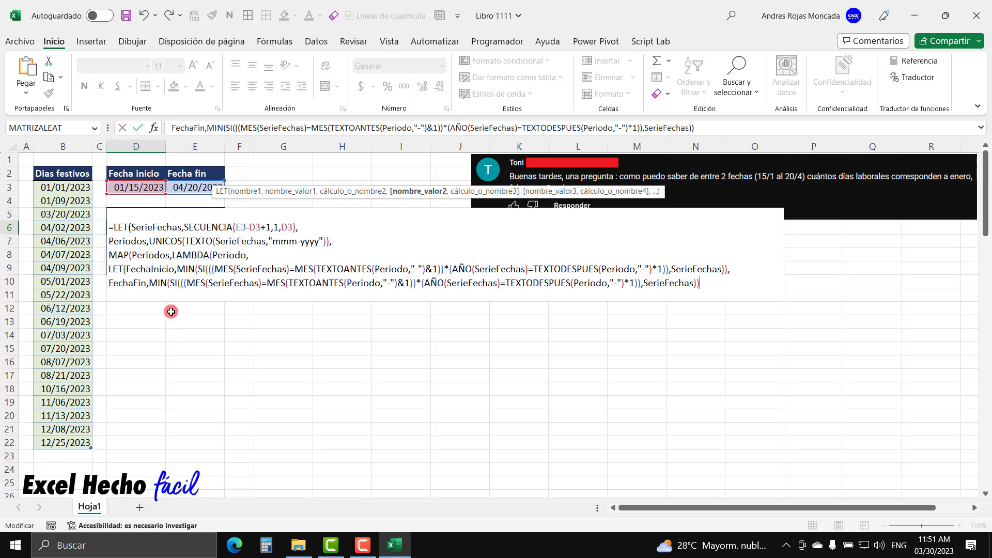
drag(166, 284, 150, 285)
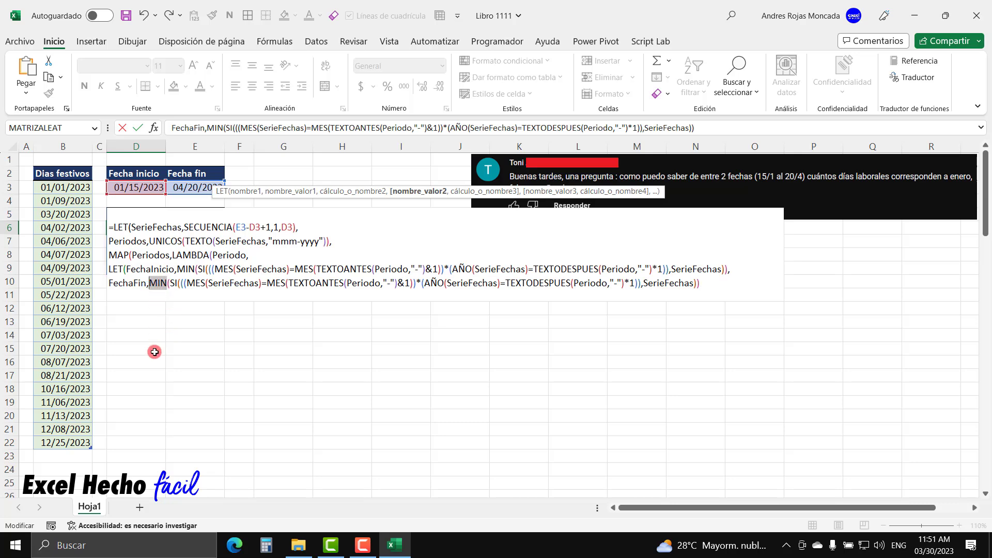
text(max)
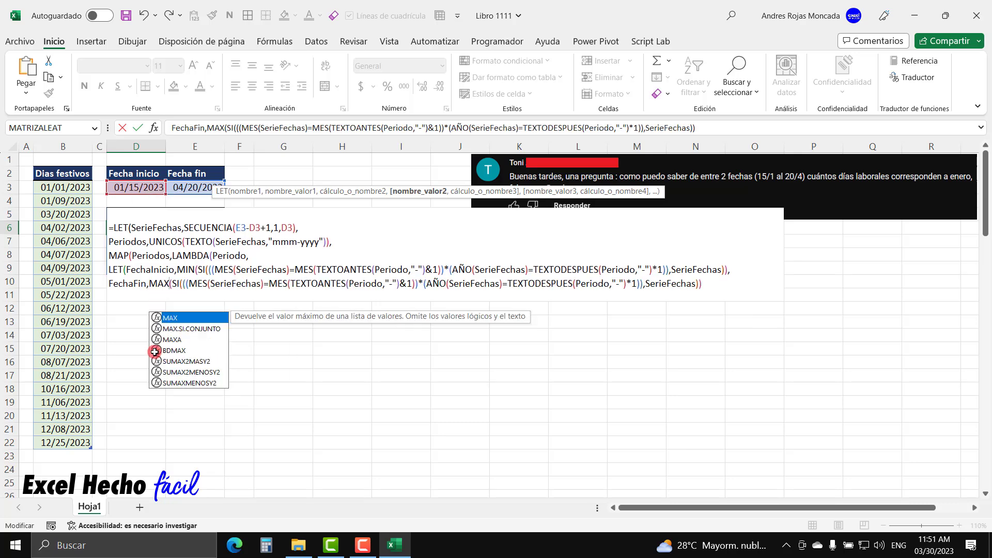
click(708, 279)
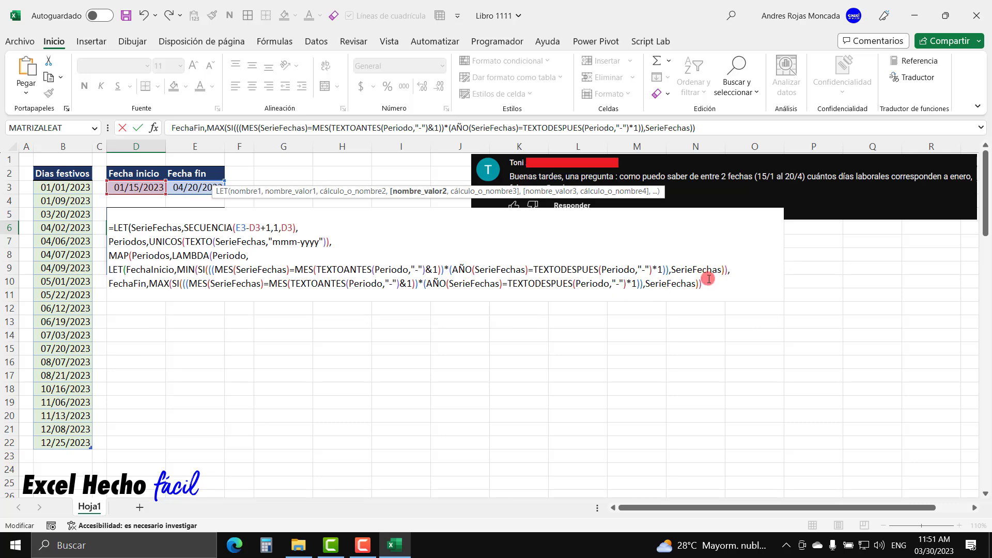
text(,)
Return FechaFin as the inner LET result and close all parentheses with '))))'.
key(alt+Return)
text(feceh)
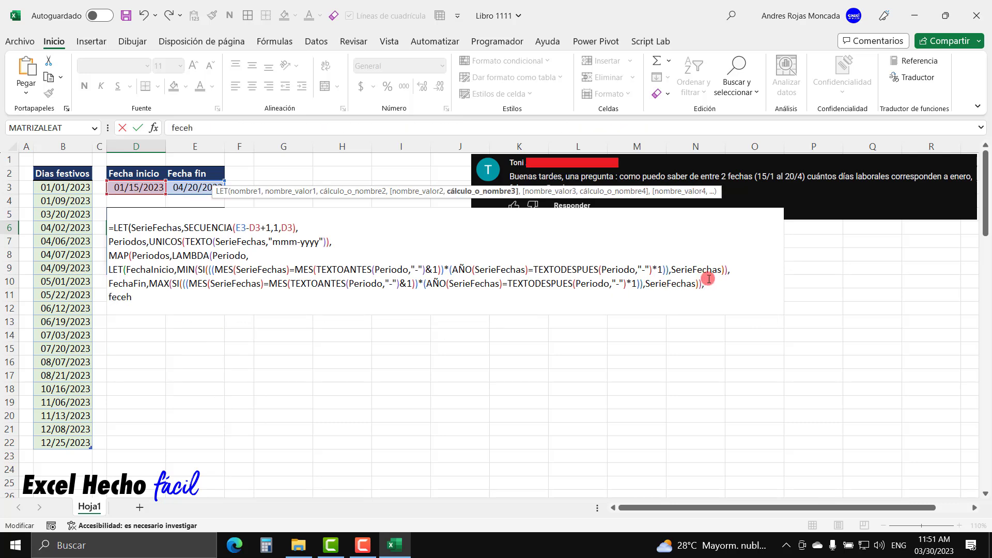
key(BackSpace)
key(BackSpace)
key(BackSpace)
key(Down)
key(Down)
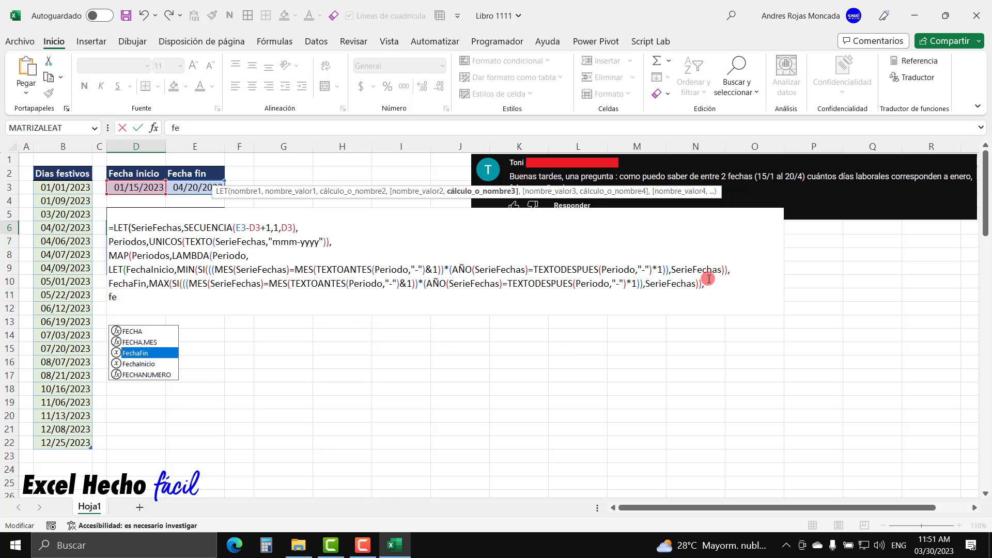
key(Tab)
text())))
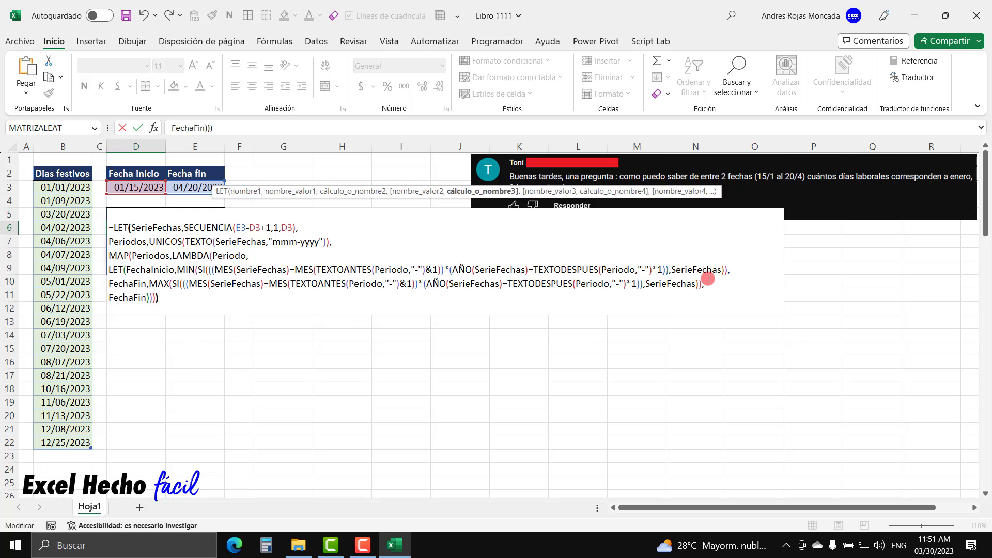
text())
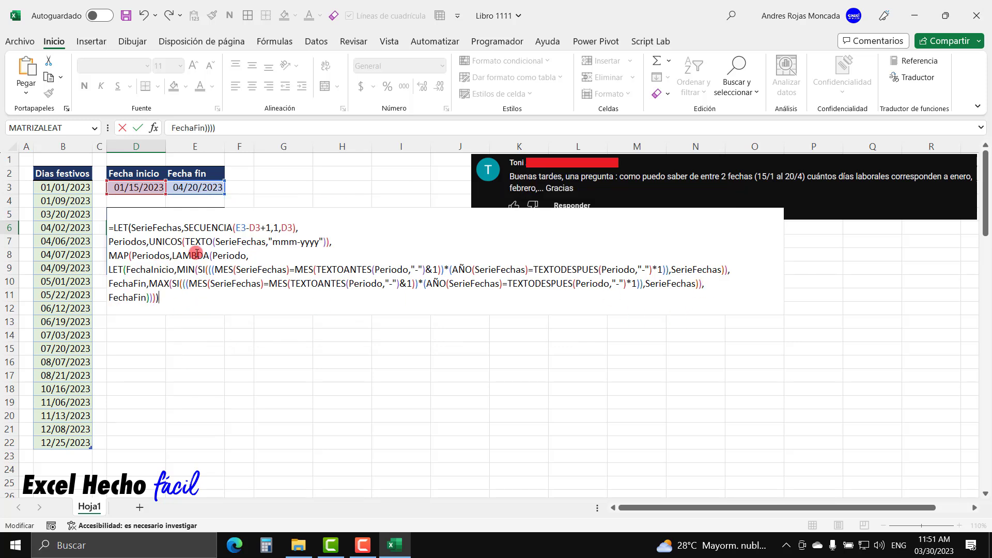
Commit the formula and format the spilled D6:D9 values as Fecha corta dates.
key(Return)
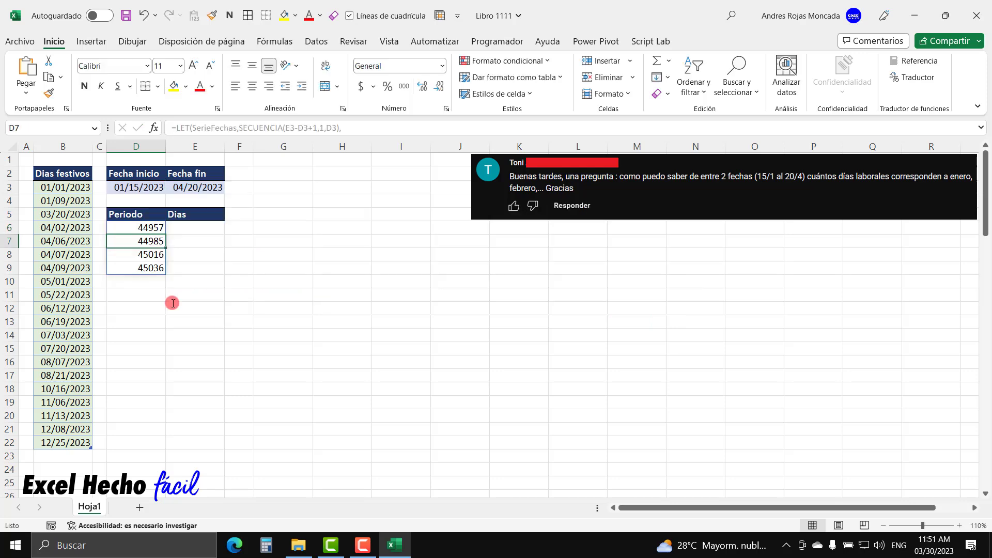
drag(146, 223, 149, 266)
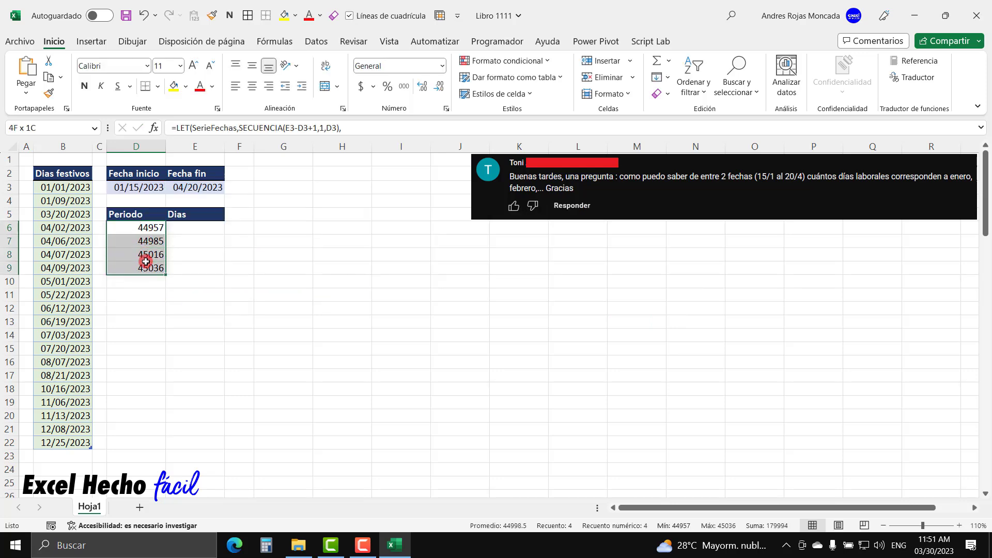
click(443, 68)
click(439, 211)
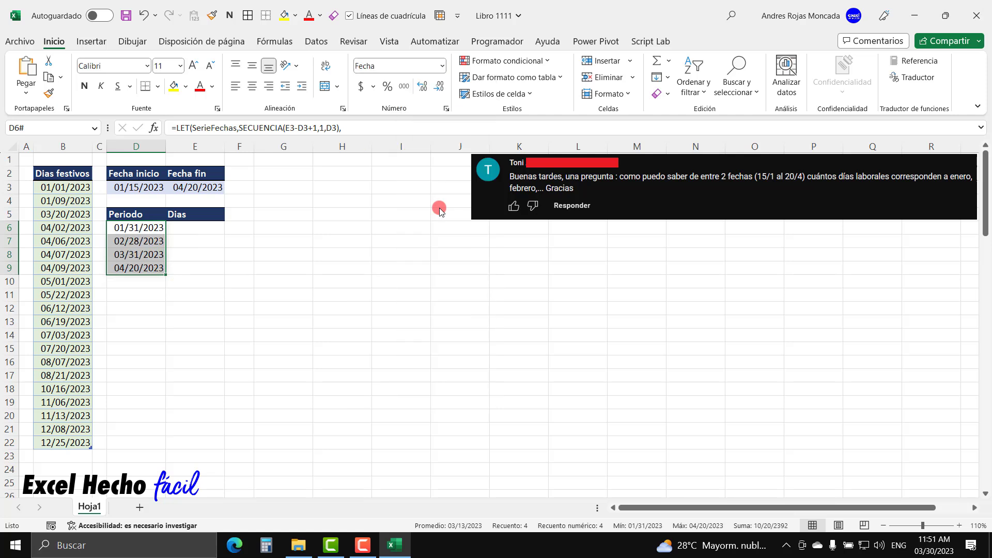
click(123, 226)
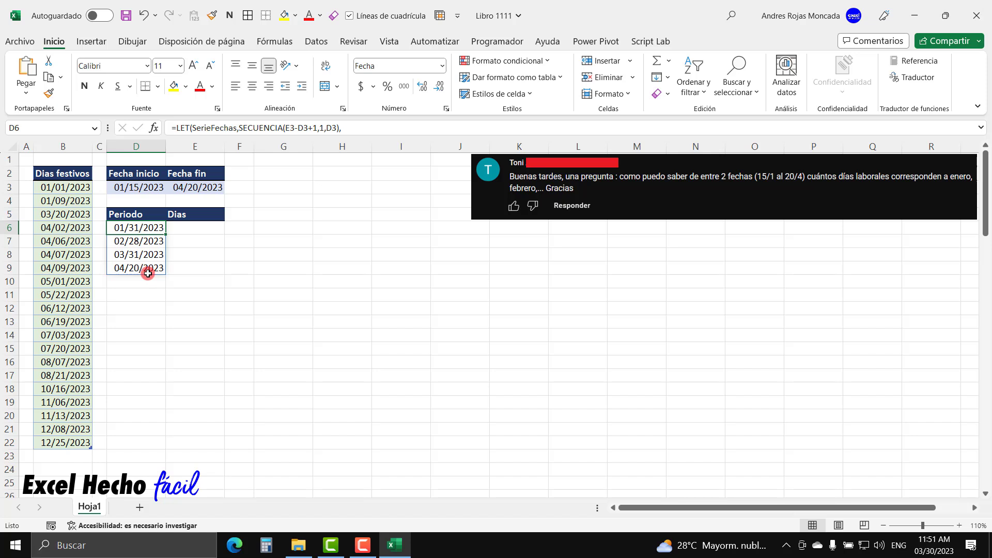
Compare the end date in E3 with the last period in D9, then reopen D6 for editing.
click(185, 189)
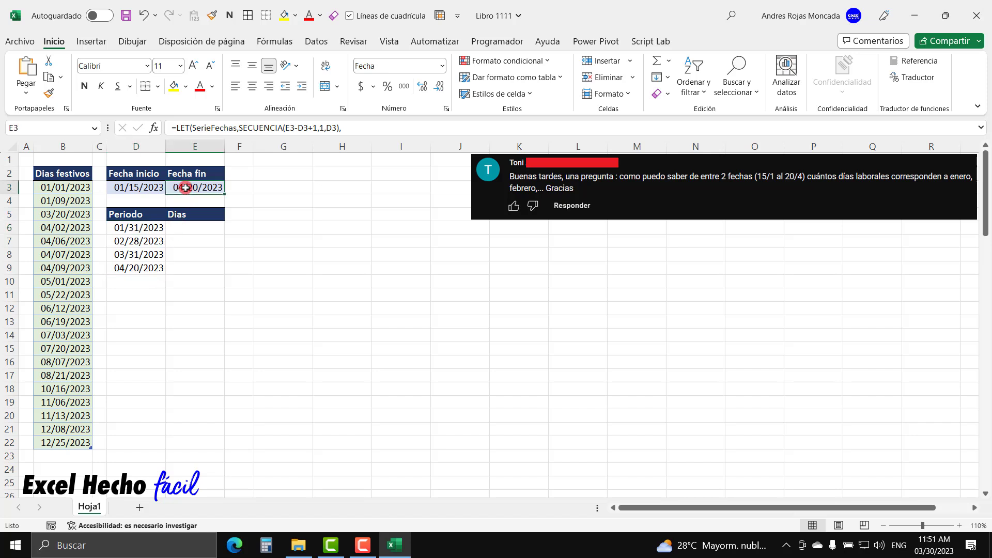
click(135, 269)
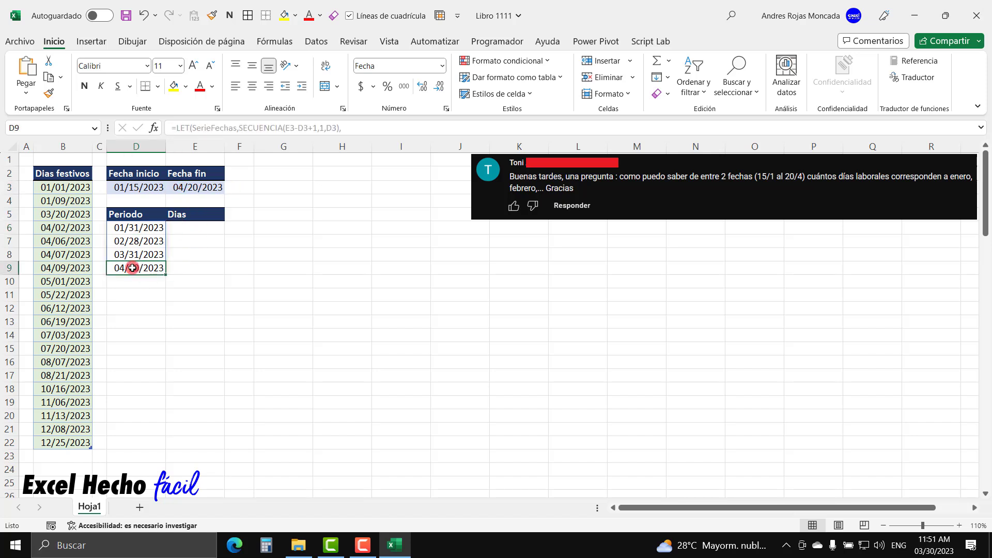
click(151, 229)
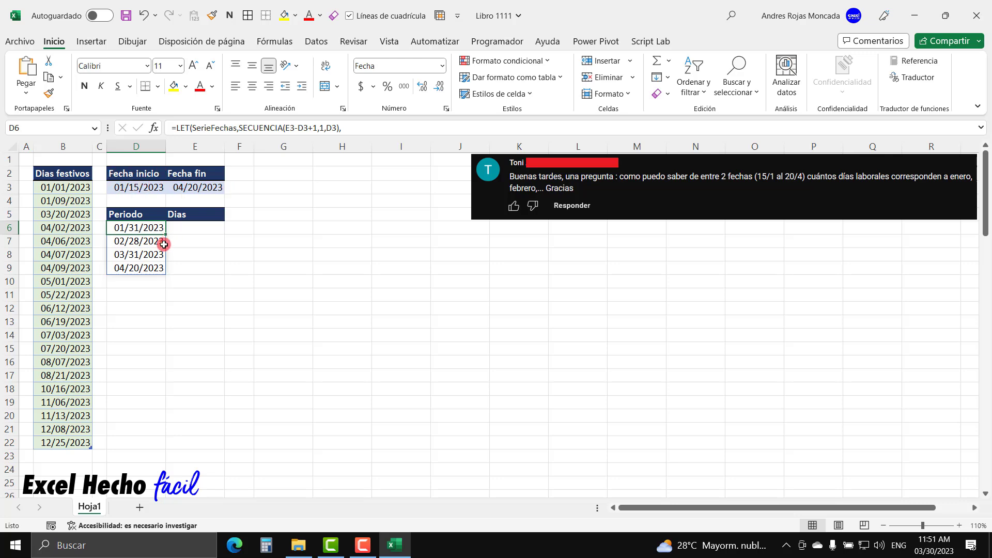
key(F2)
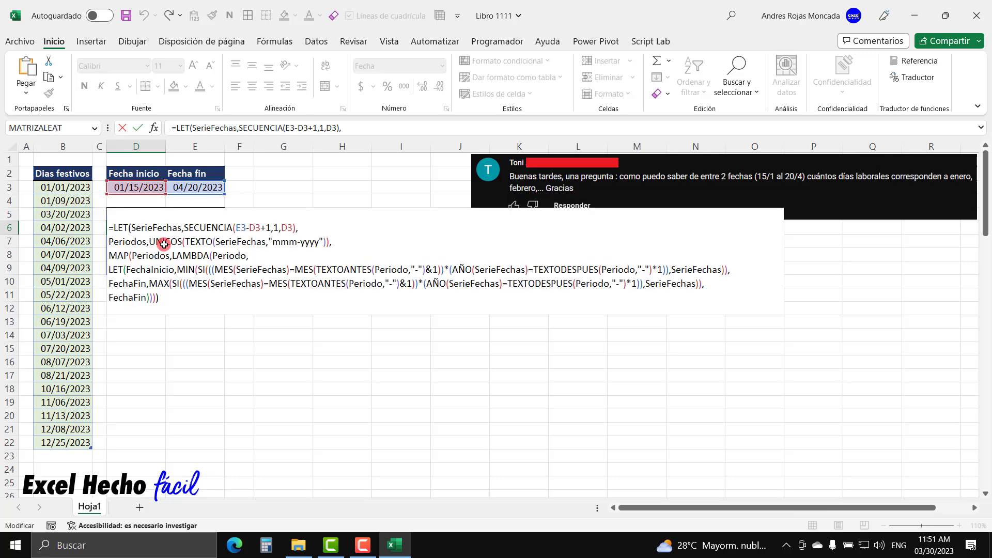
Commit the D6 formula and show the spilled period values as plain General numbers.
key(ctrl+Return)
key(ctrl+shift+Down)
key(ctrl+shift+asciitilde)
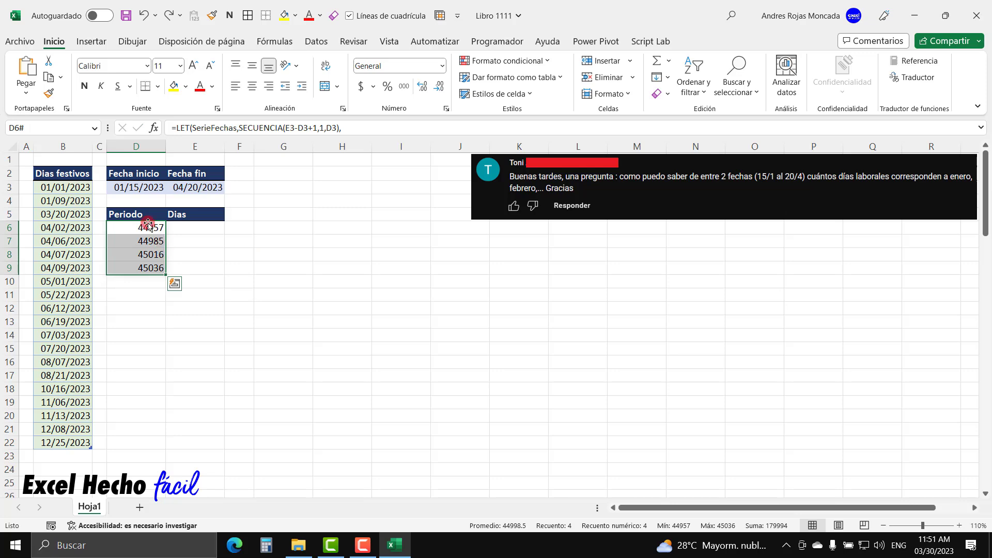
In D6's formula, replace the closing FechaFin line with a new DIAS.LAB.INTL( call.
click(148, 228)
key(F2)
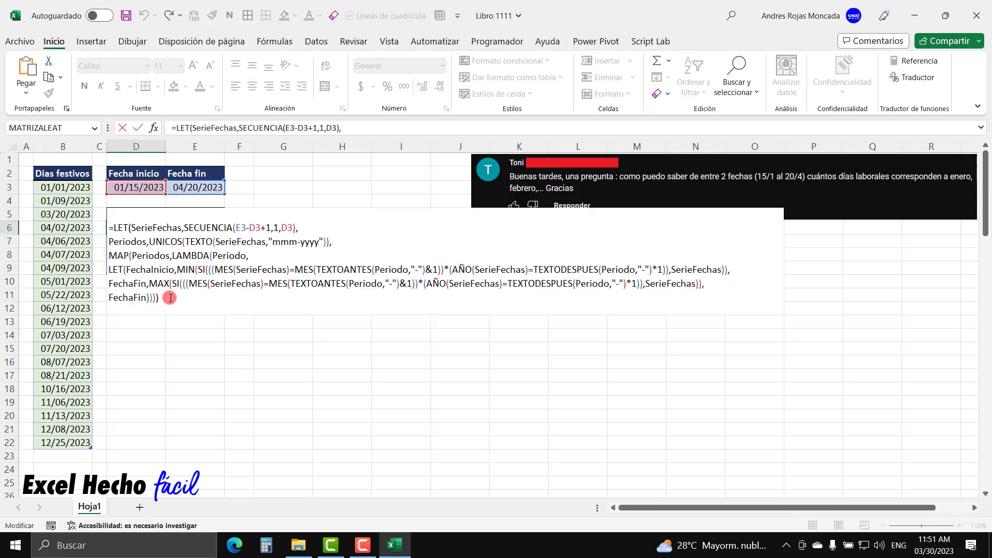
drag(161, 297, 107, 299)
key(BackSpace)
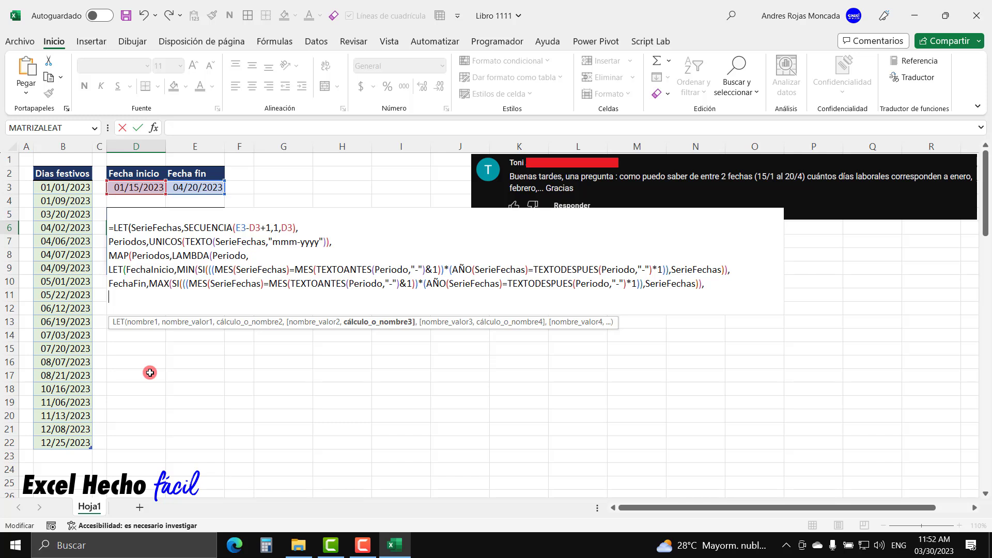
text(dias)
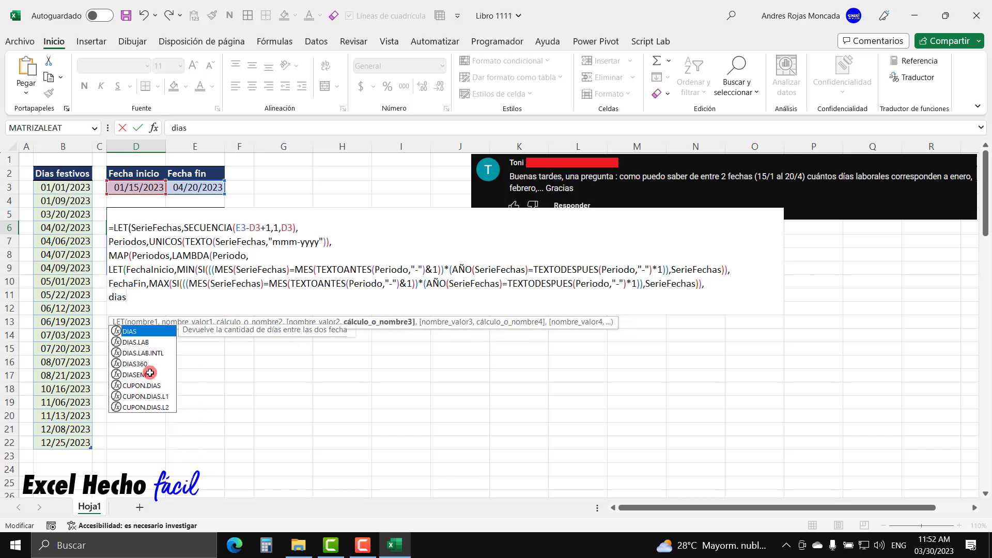
key(Down)
key(Down)
key(Tab)
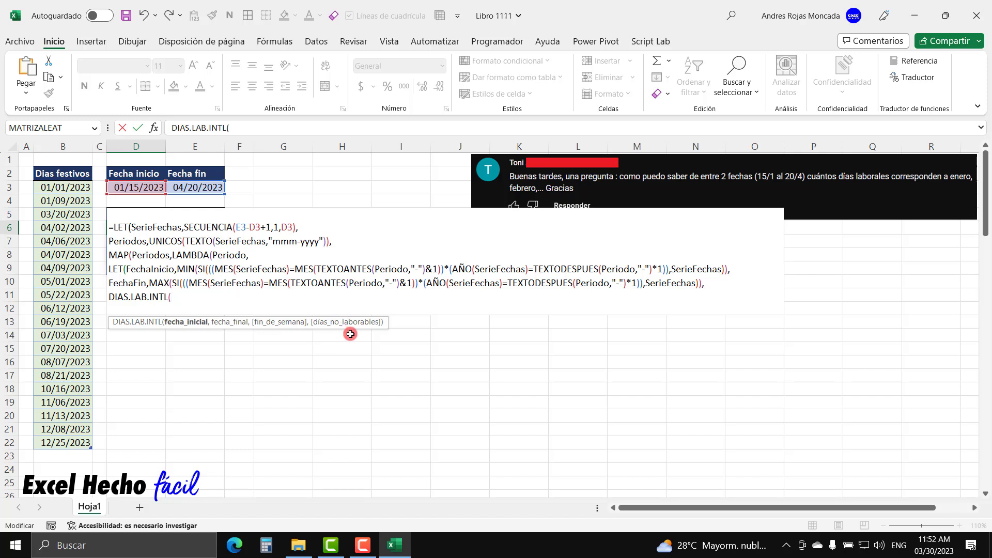
drag(247, 323, 375, 173)
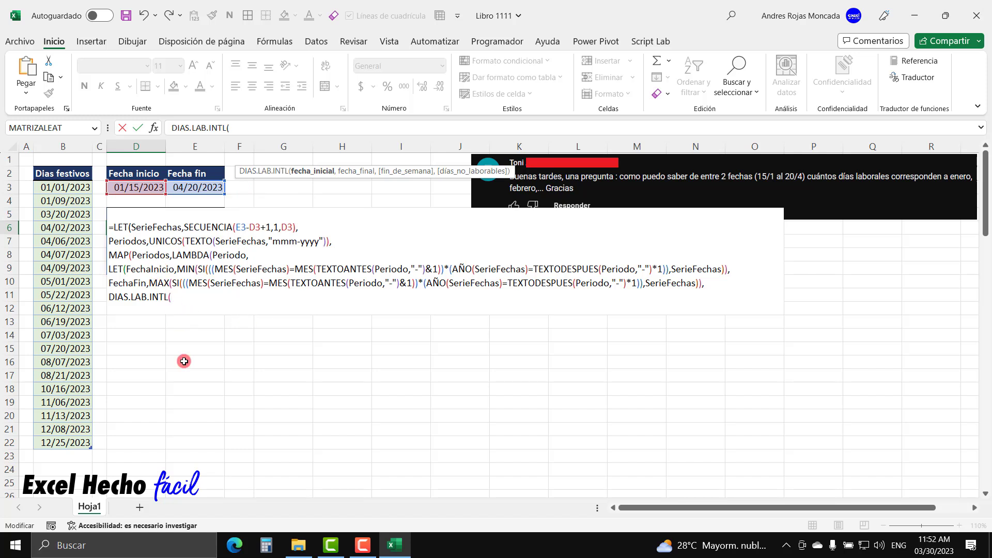
Pass FechaInicio and FechaFin as DIAS.LAB.INTL's start and end dates, followed by a comma.
text(fech)
double_click(184, 363)
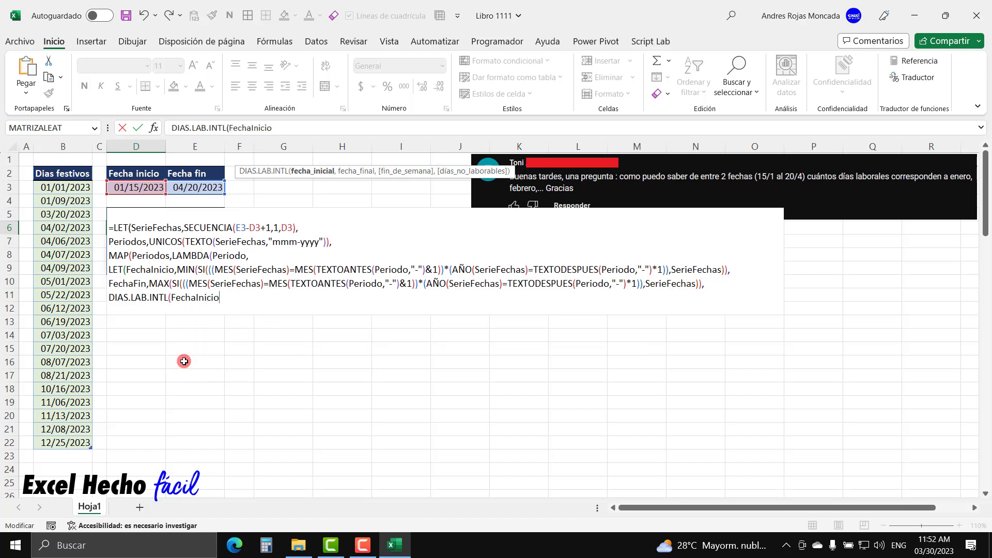
text(,)
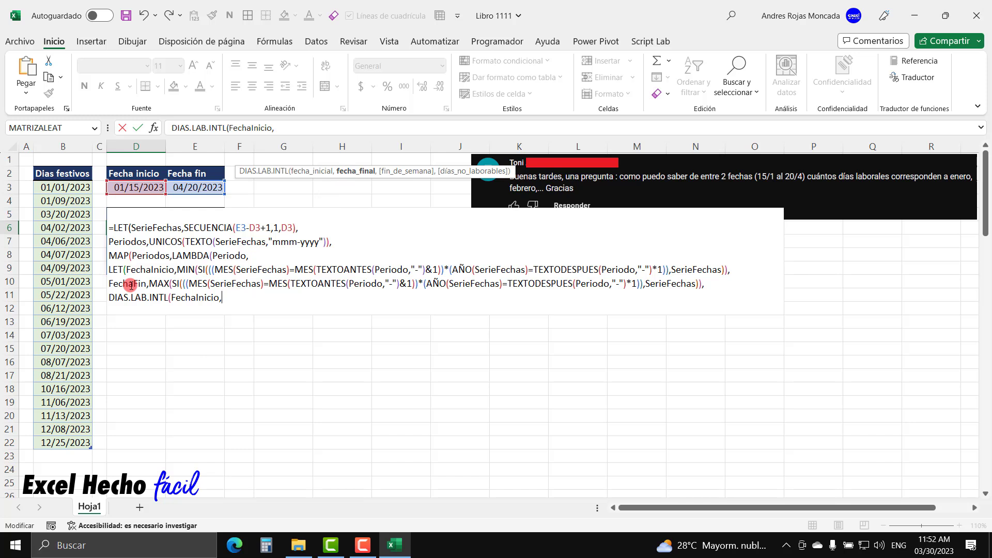
text(fech)
text(aF)
key(Tab)
text(,)
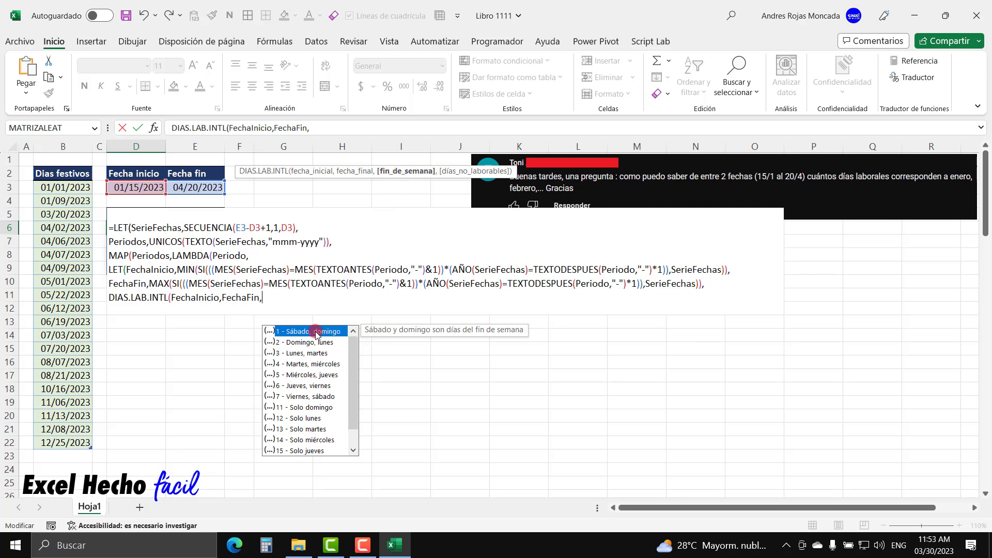
Preview weekend types 1, 2 and 3 without keeping any, then restore the argument hint.
double_click(295, 331)
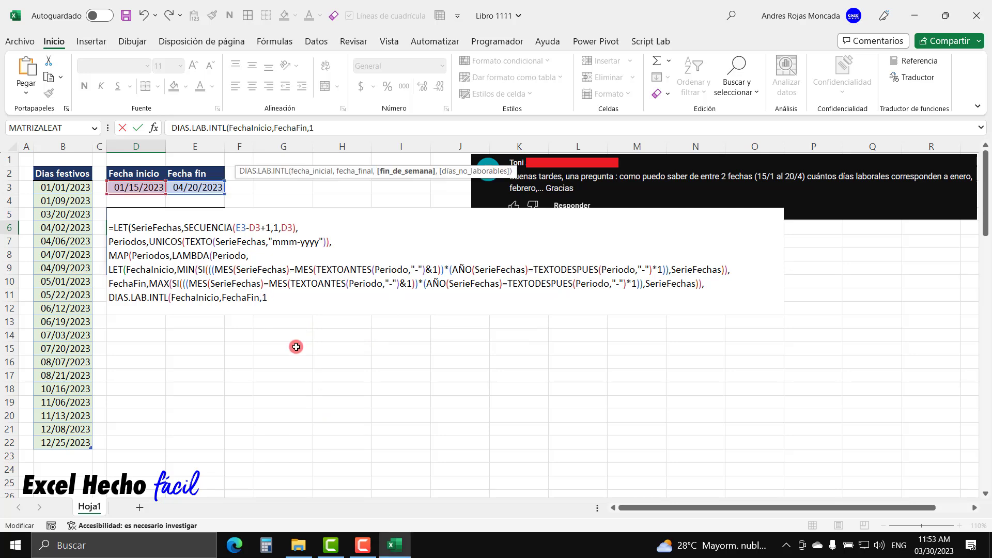
key(BackSpace)
double_click(302, 343)
key(BackSpace)
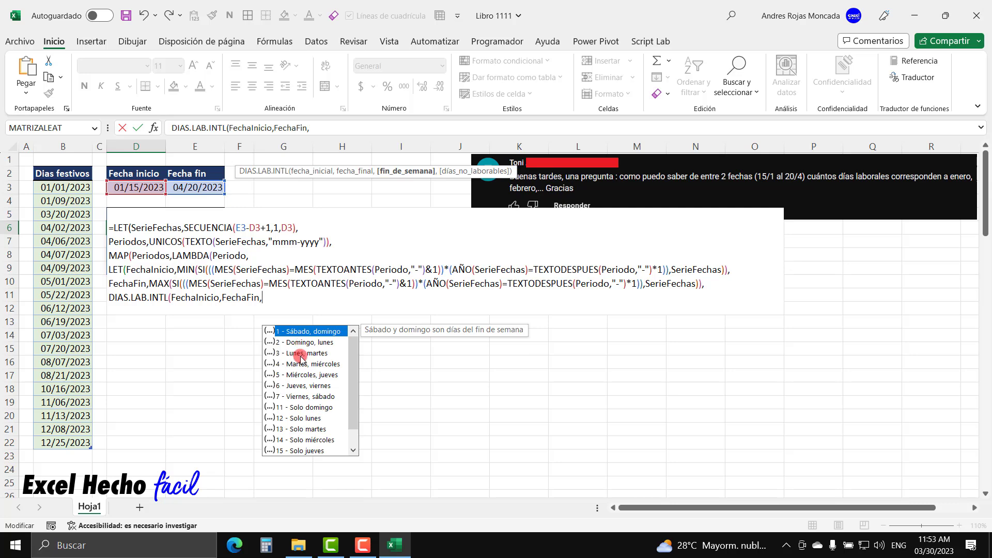
double_click(301, 355)
key(BackSpace)
drag(348, 356, 355, 388)
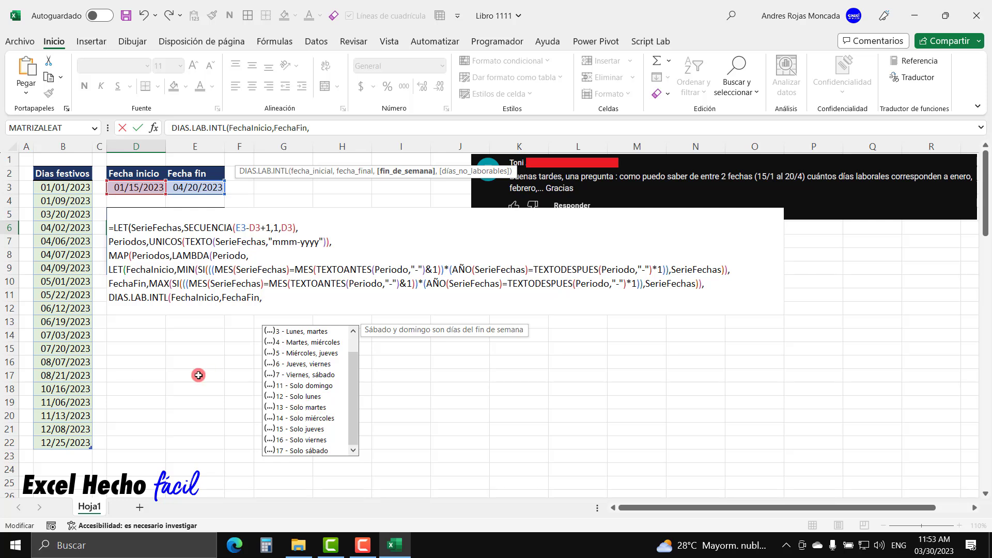
click(169, 297)
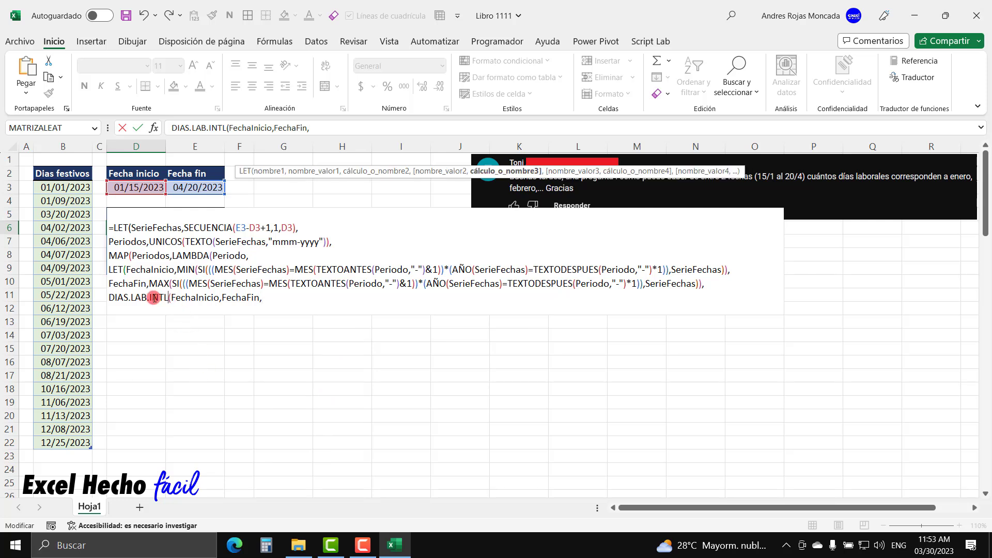
click(171, 298)
Open the DIAS.LAB.INTL help article and scroll down to the weekend number and string codes.
click(261, 171)
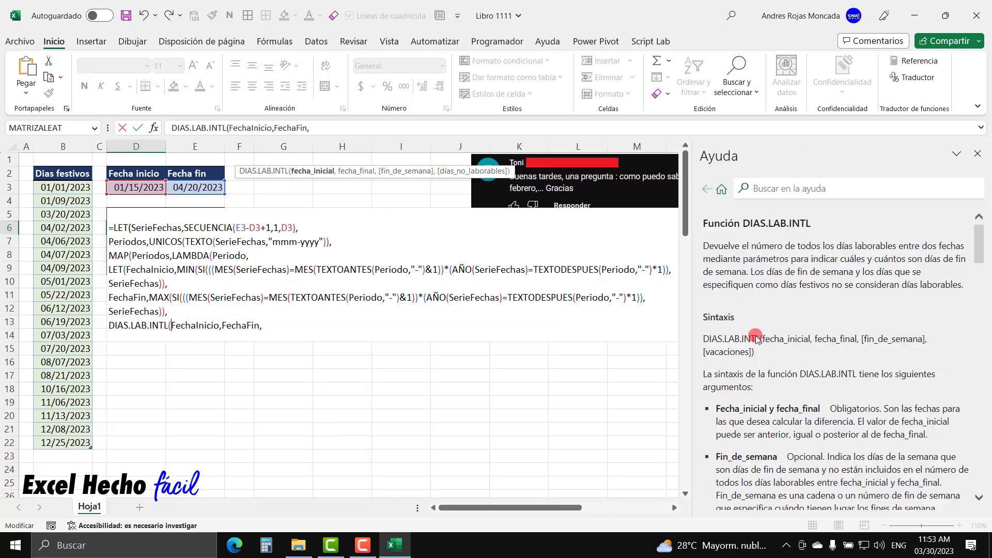
scroll(756, 339, down, 1)
scroll(779, 393, down, 3)
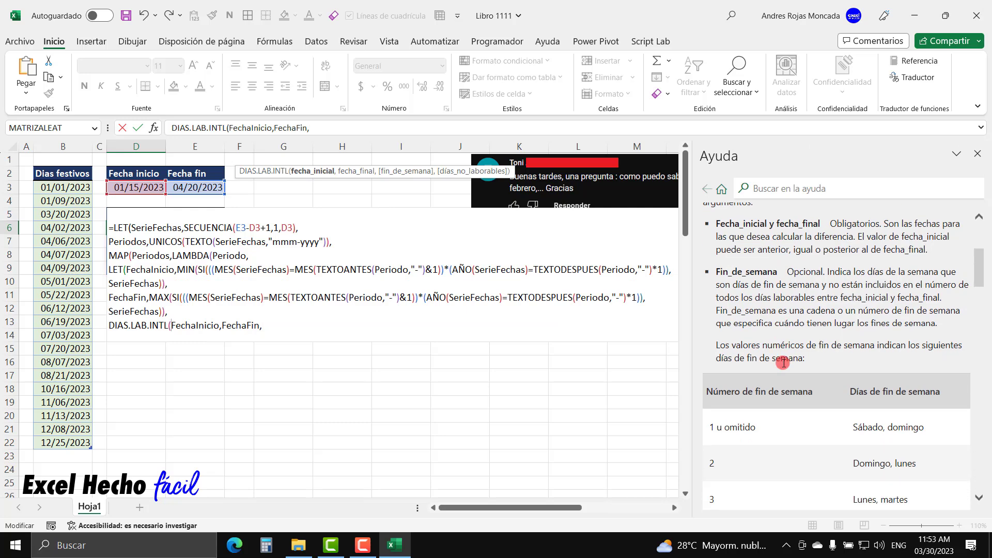
scroll(783, 363, down, 3)
scroll(783, 363, down, 2)
scroll(783, 363, down, 6)
scroll(784, 363, down, 1)
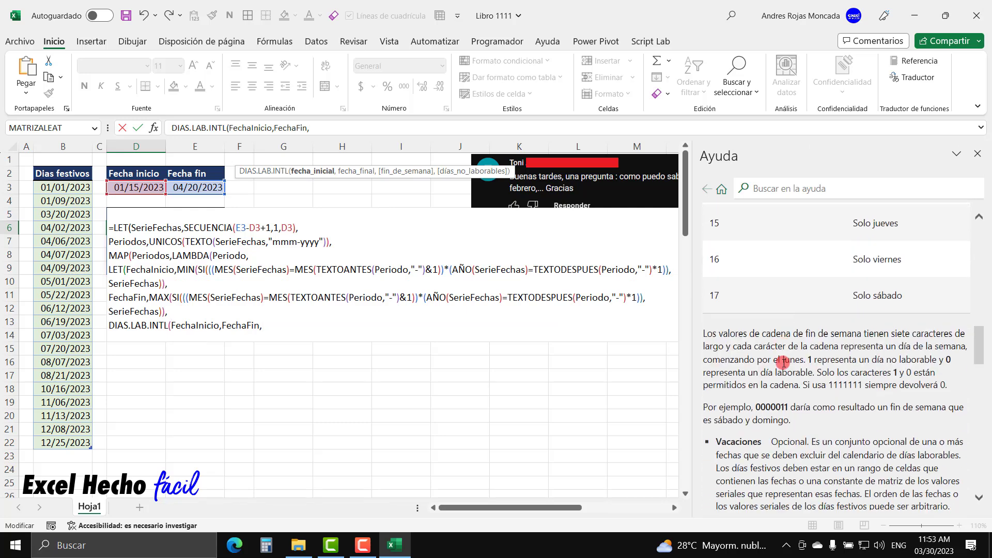
scroll(784, 363, down, 1)
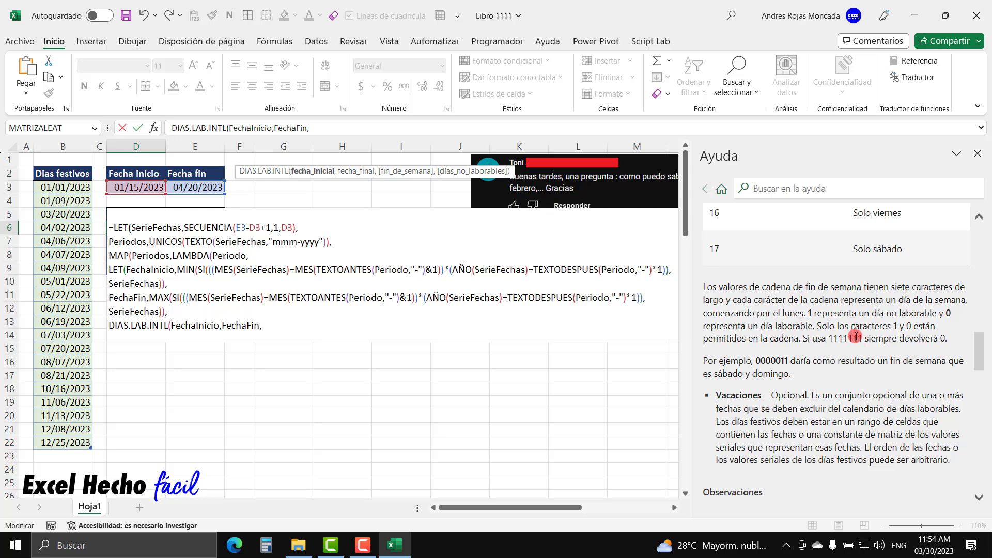
Close the help pane and enter "0000000" as the DIAS.LAB.INTL weekend argument after FechaFin.
click(976, 154)
click(267, 297)
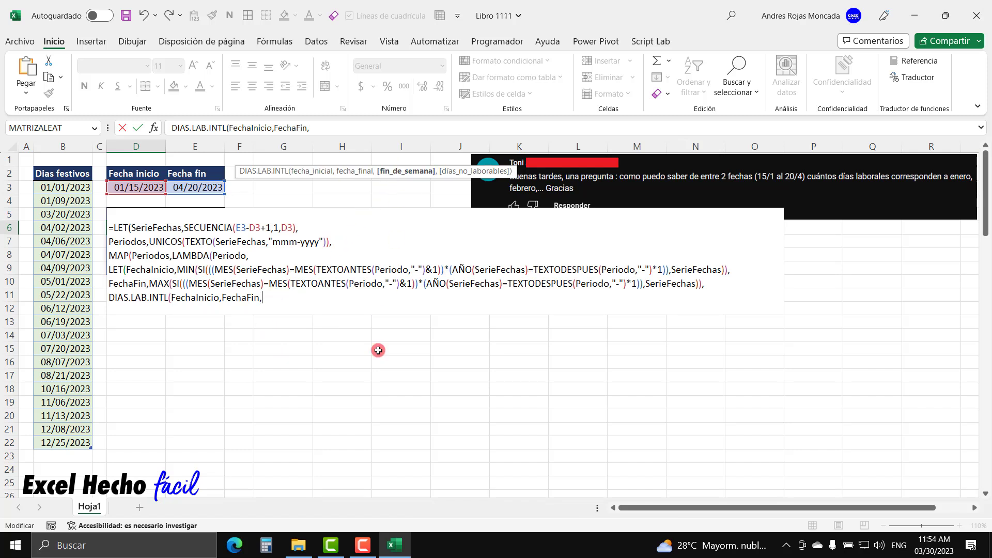
text("")
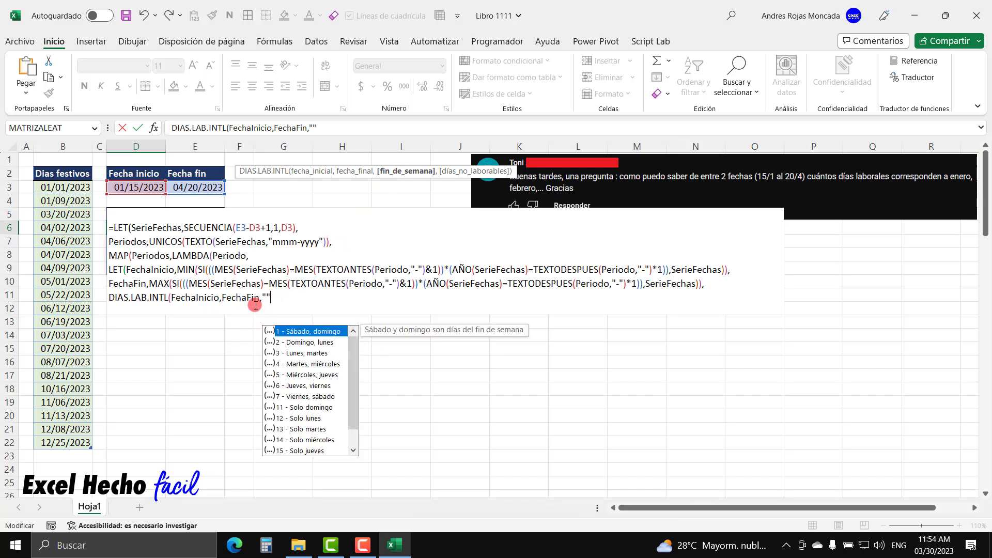
click(267, 297)
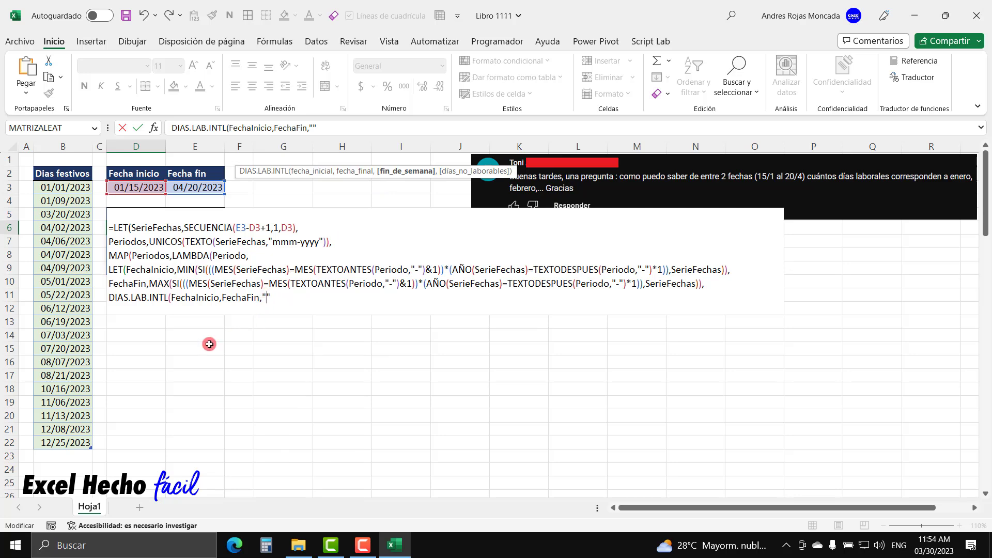
text(0)
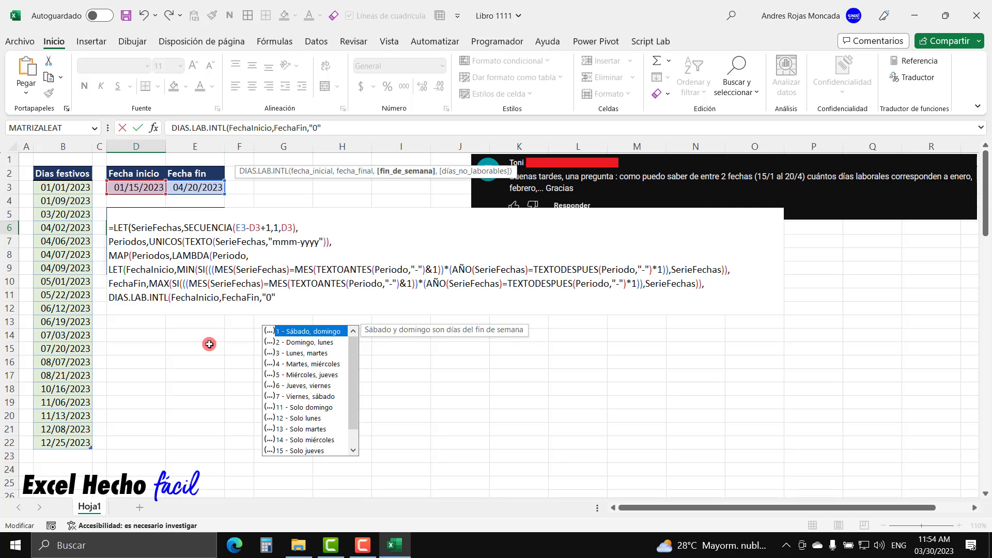
text(0)
text(0)
text(0)
text(0)
text(0)
text(00)
Change the sixth and seventh digits of the weekend pattern to 1, making it "0000011".
click(266, 297)
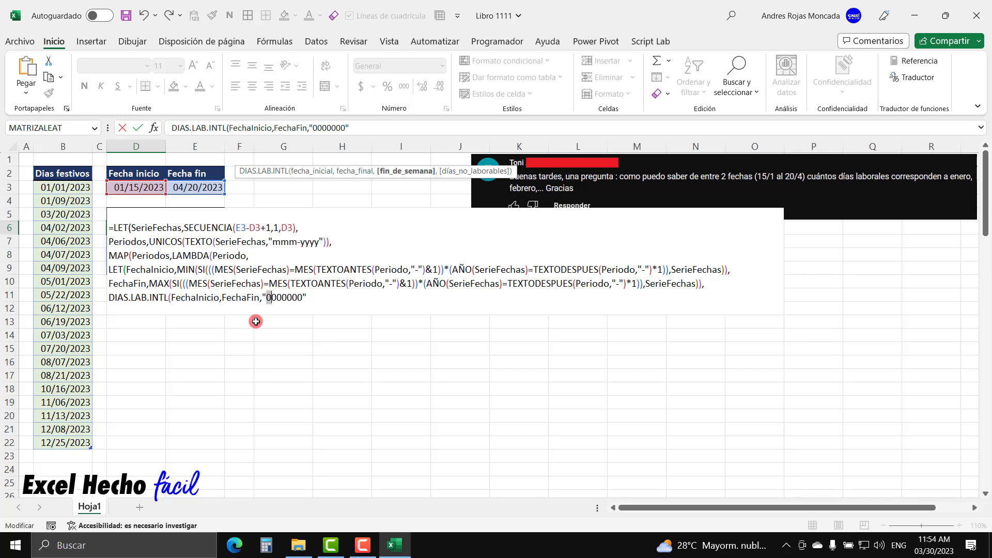
key(Right)
key(shift+Right)
key(Right)
key(Right)
key(shift+Right)
text(1)
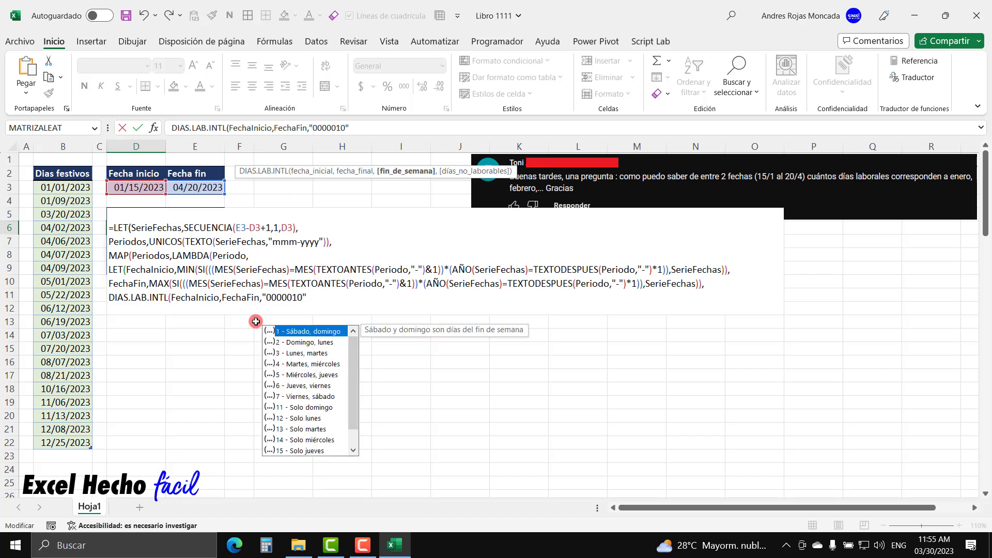
key(Escape)
key(shift+Right)
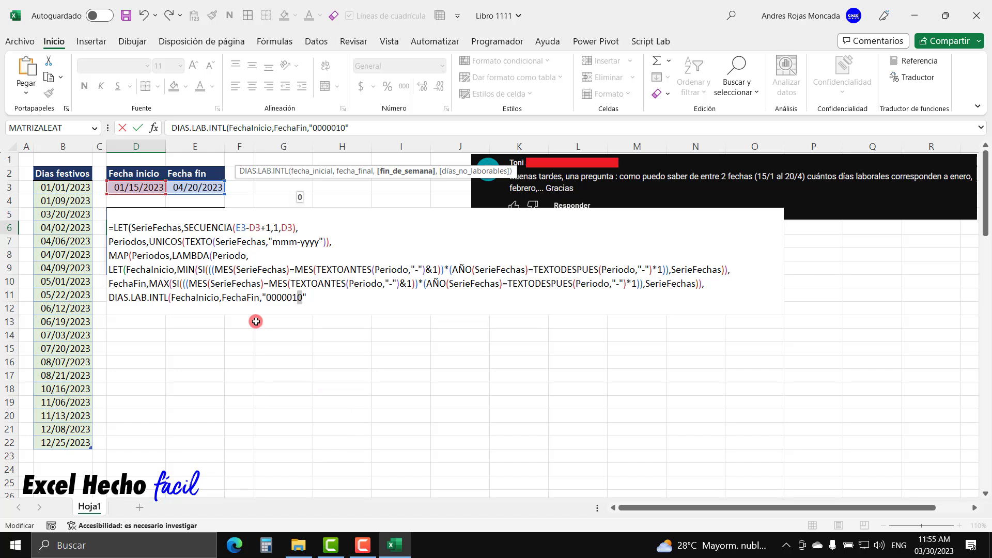
text(1)
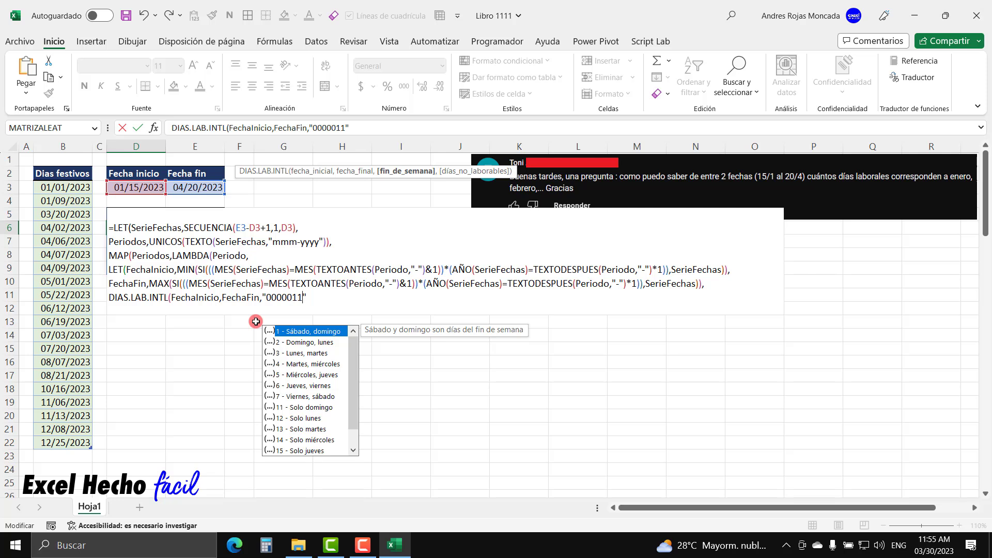
Briefly set the Monday flag to 1, then revert it so the pattern stays "0000011".
click(278, 298)
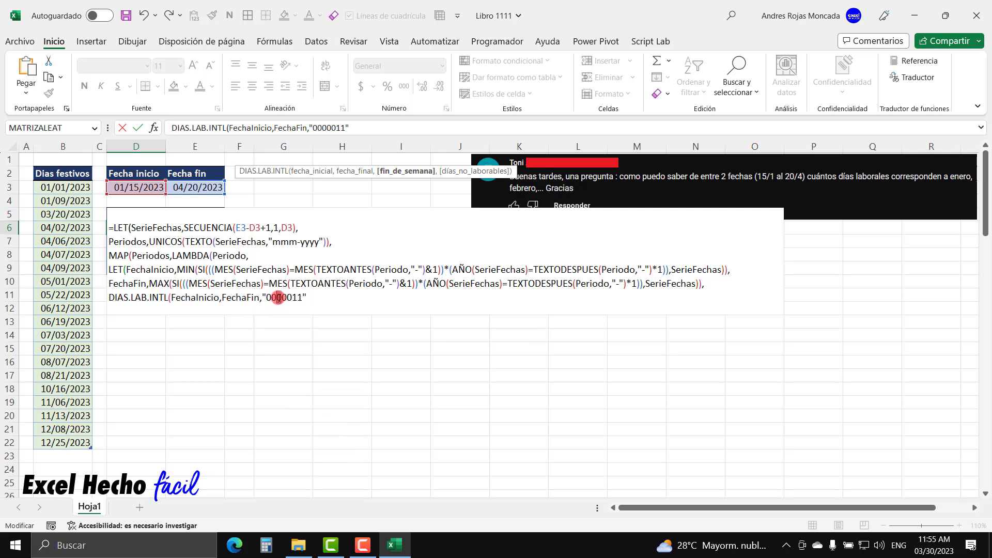
drag(277, 298, 283, 298)
click(270, 298)
drag(270, 298, 265, 298)
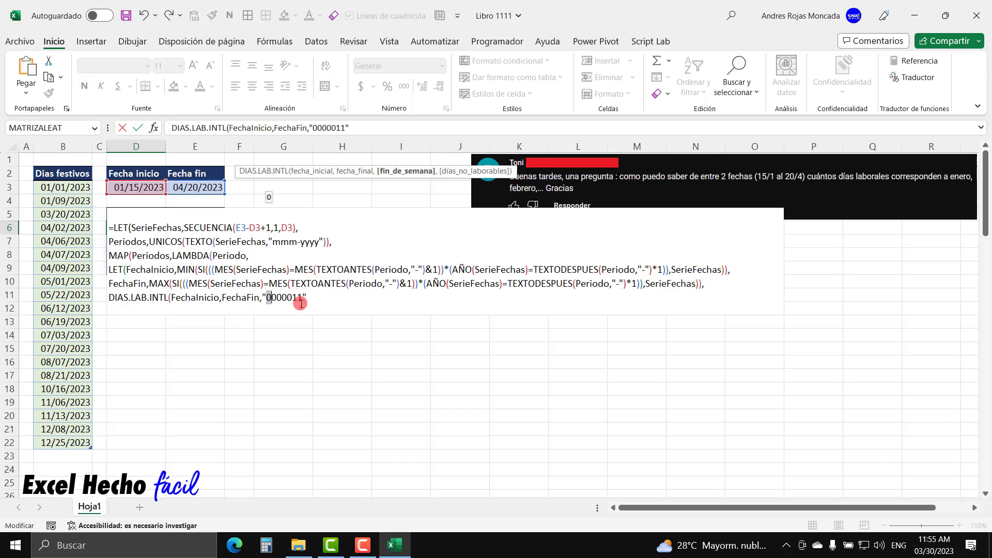
text(1)
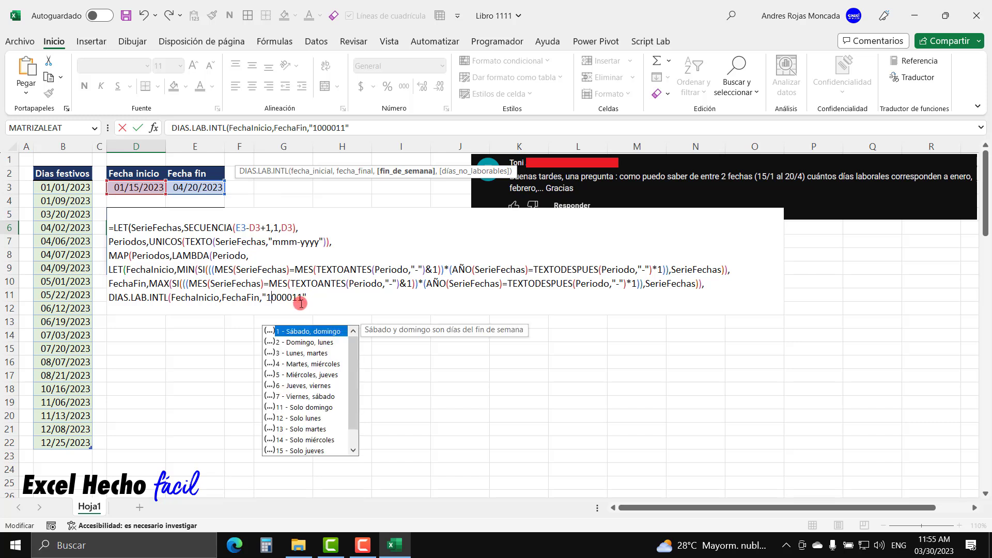
key(BackSpace)
text(0)
Close DIAS.LAB.INTL, LET, LAMBDA, MAP and LET with parentheses and enter the formula.
click(308, 297)
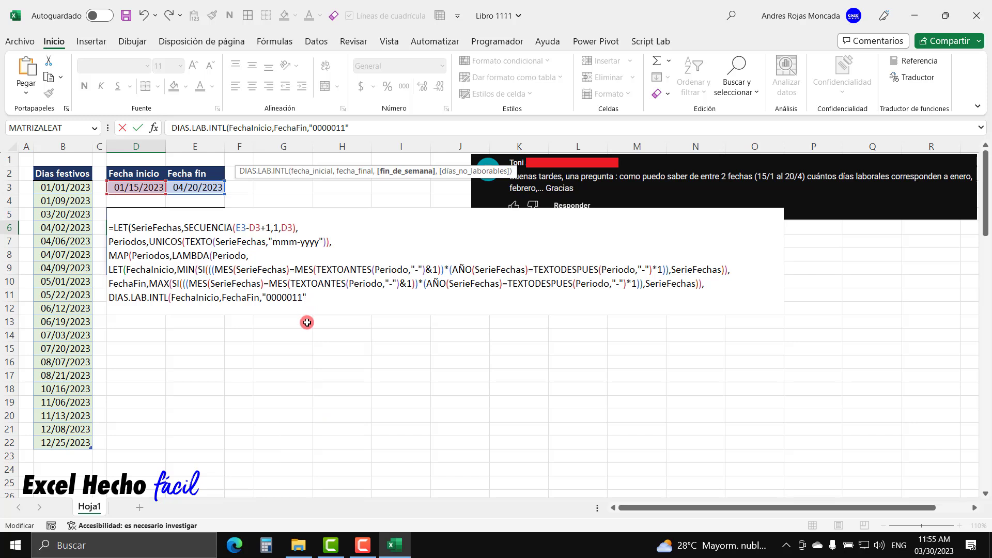
text(,)
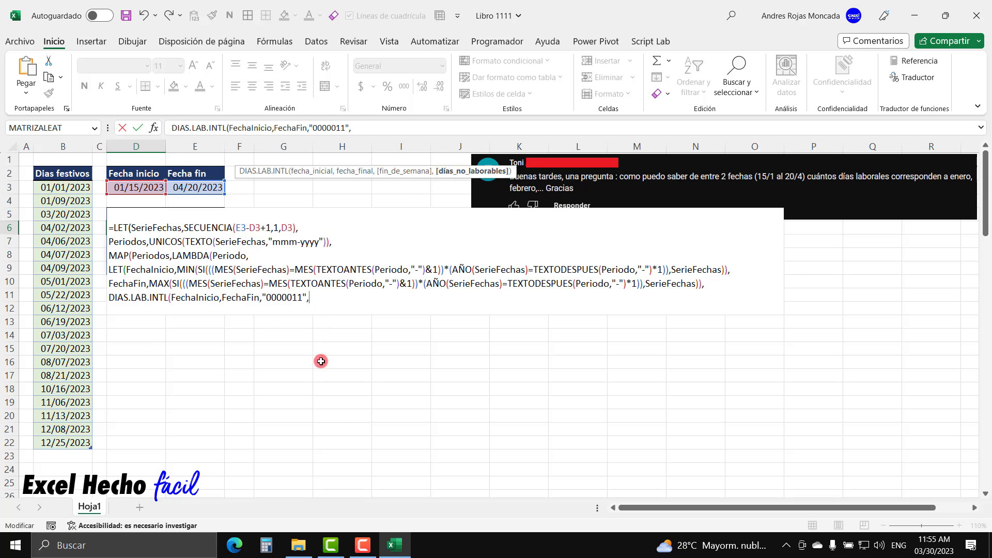
key(BackSpace)
text())
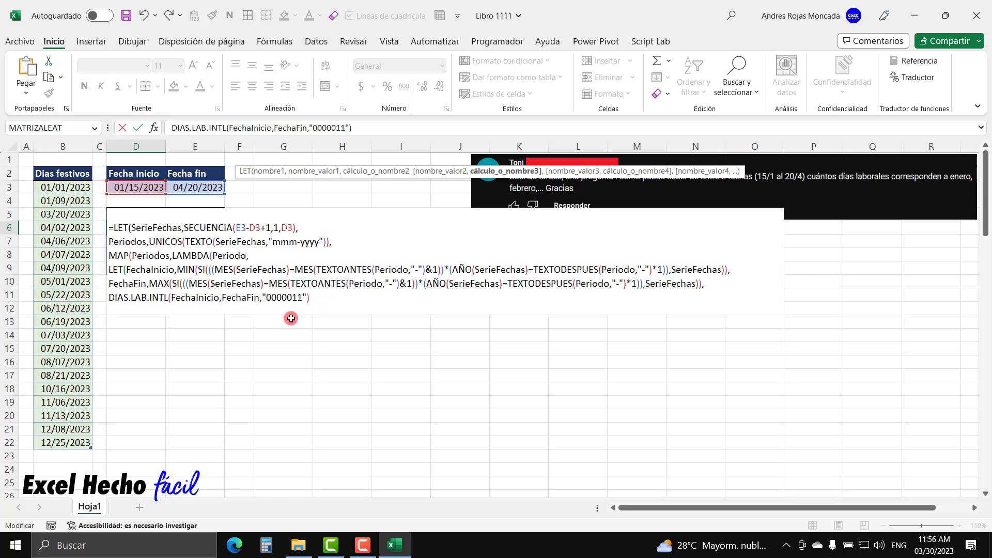
key(BackSpace)
text())
text())
key(BackSpace)
text())
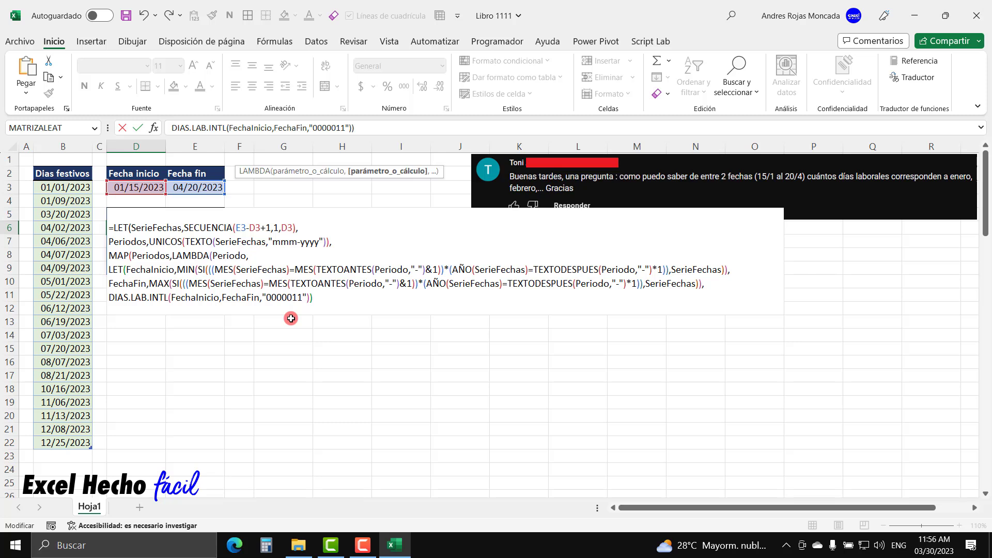
text())
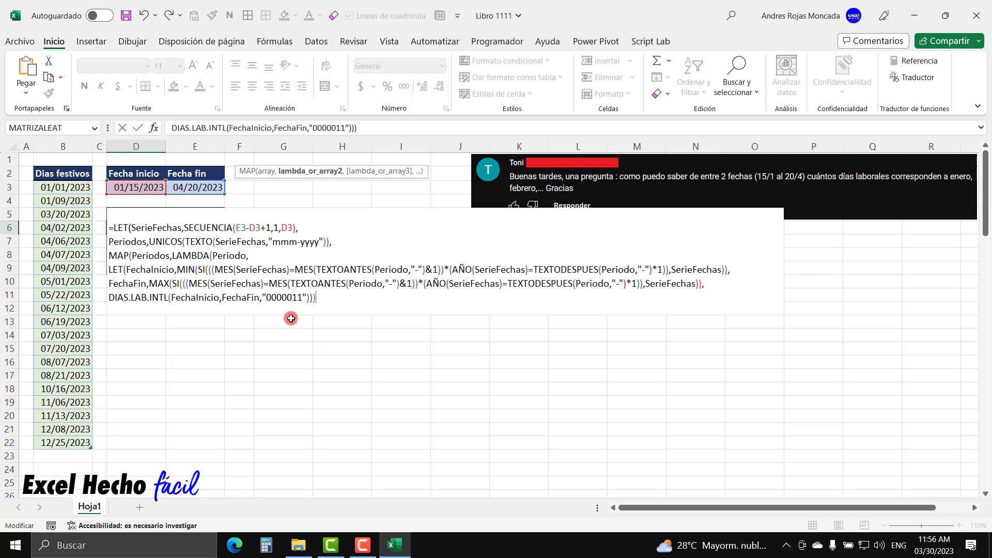
text())
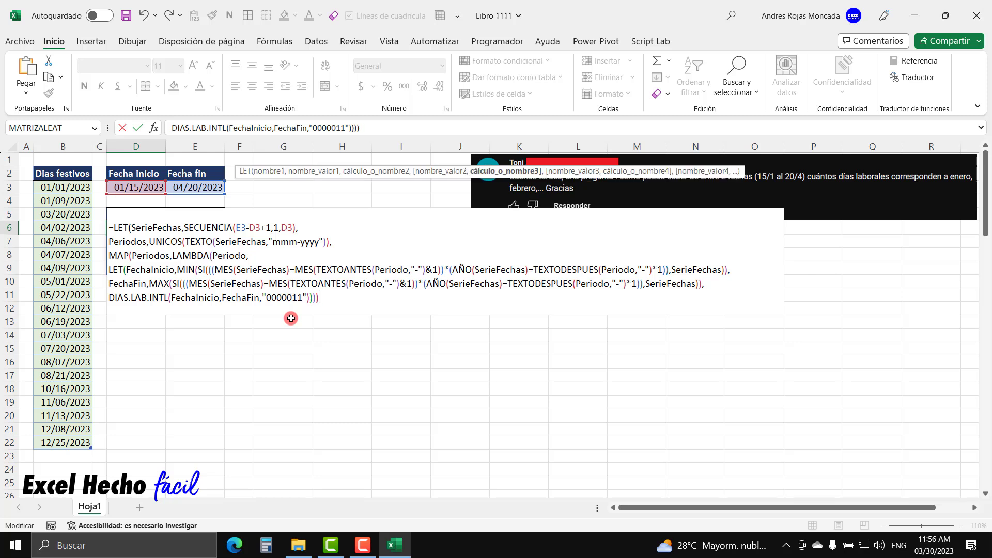
text())
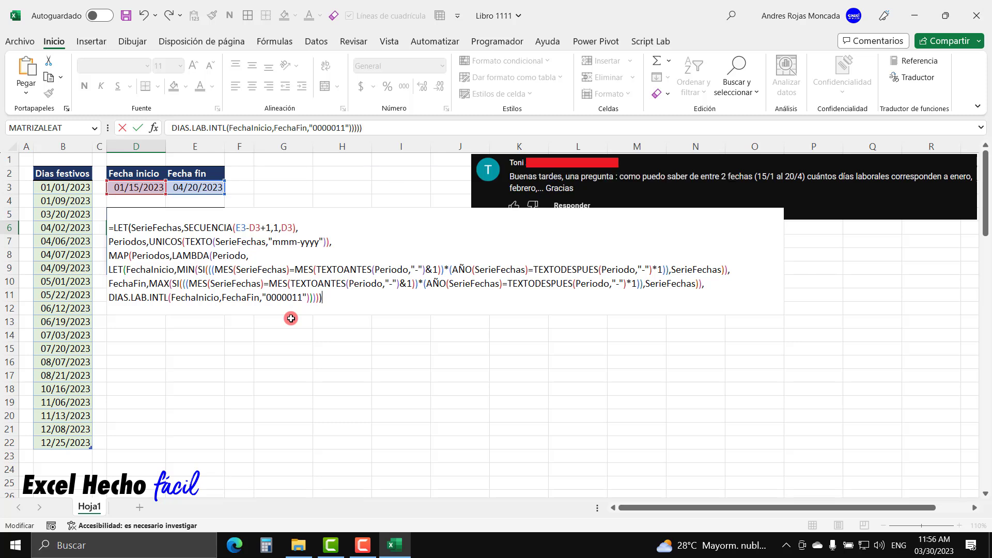
key(Return)
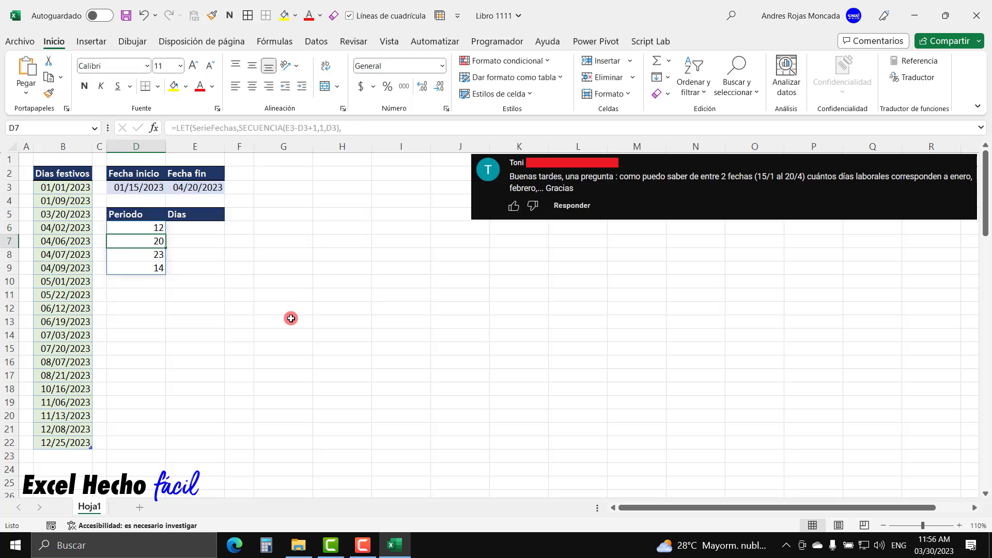
Review the spilled counts in D6:D9, then put the D6 formula back into edit mode.
click(151, 228)
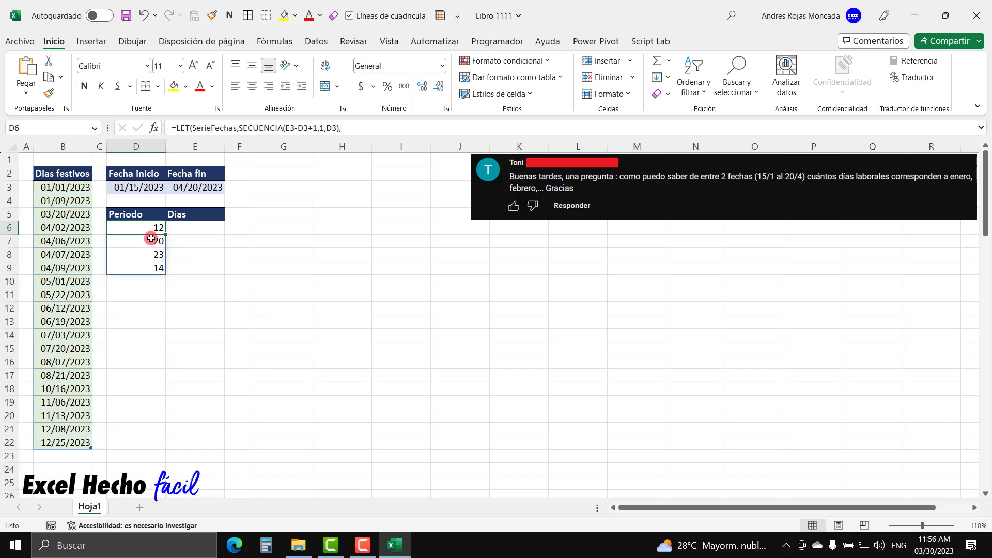
click(150, 239)
click(151, 254)
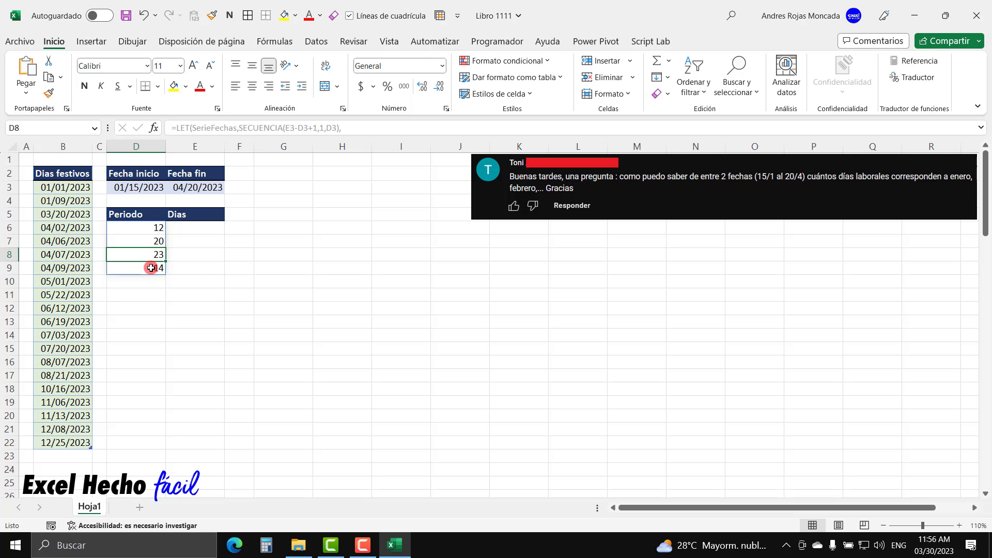
click(147, 267)
click(150, 228)
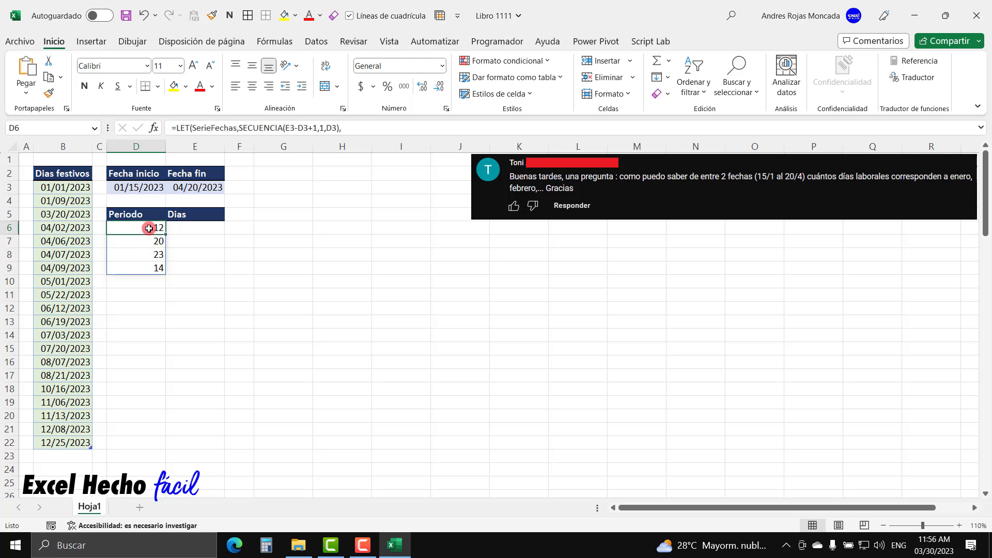
key(F2)
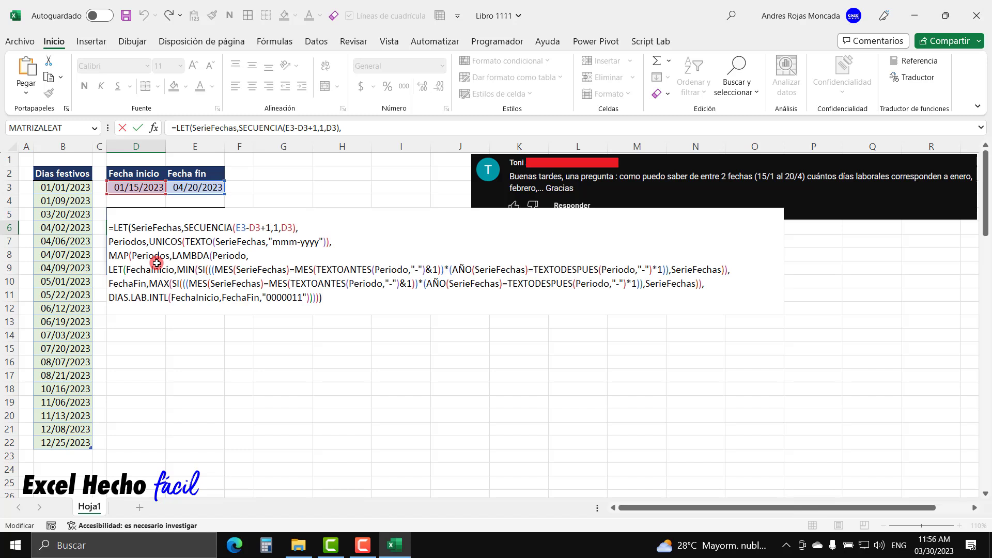
key(Escape)
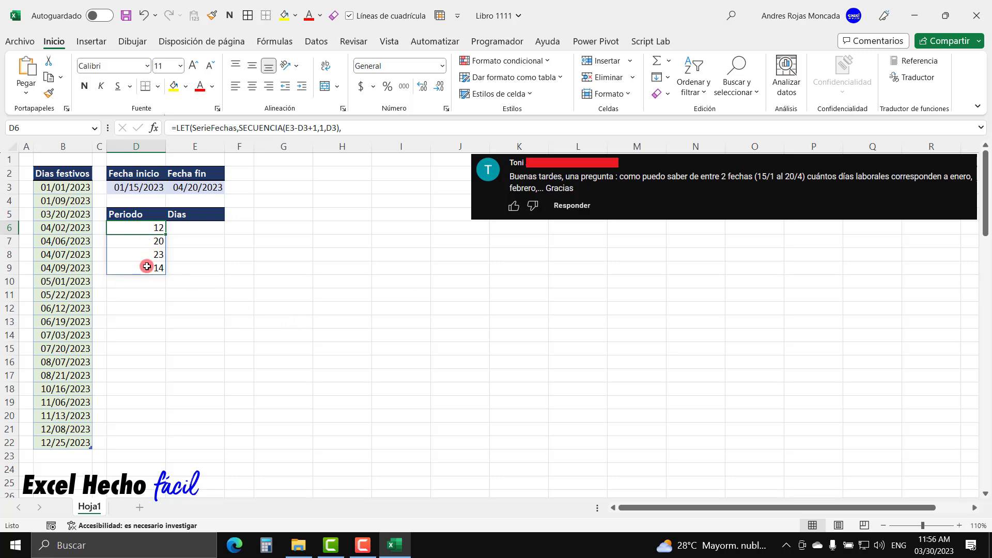
key(F2)
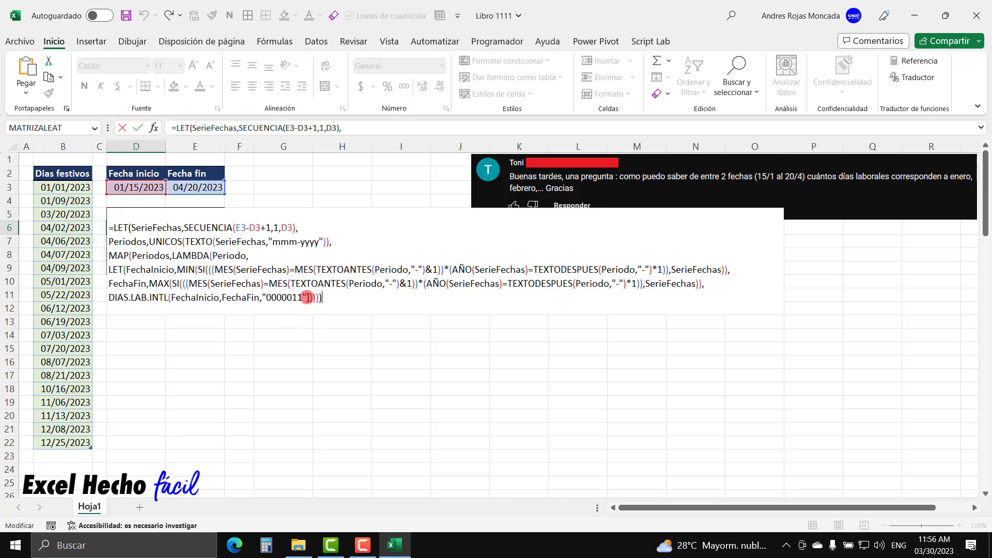
Add tFestivos[Dias festivos] as the holidays argument of DIAS.LAB.INTL and enter the formula.
click(308, 298)
text(,)
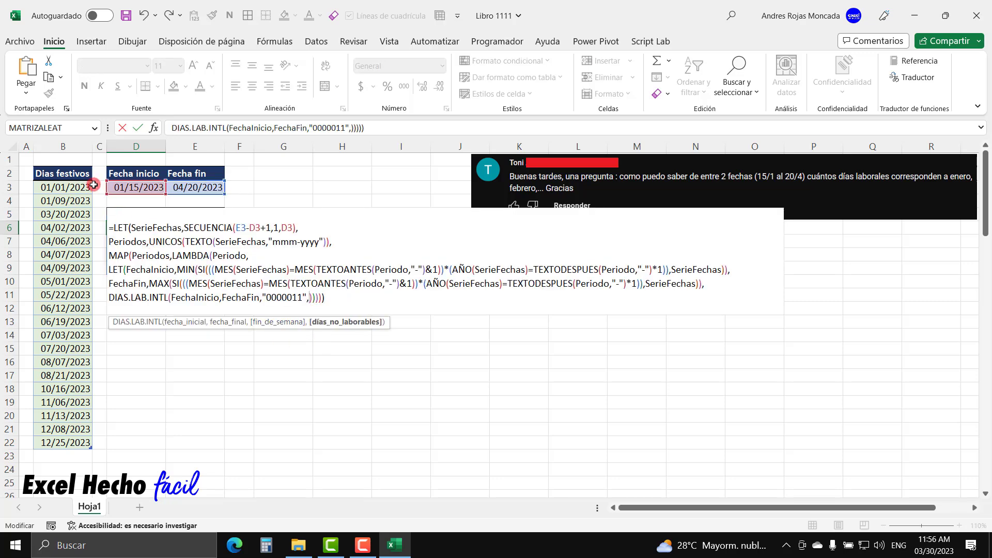
click(83, 167)
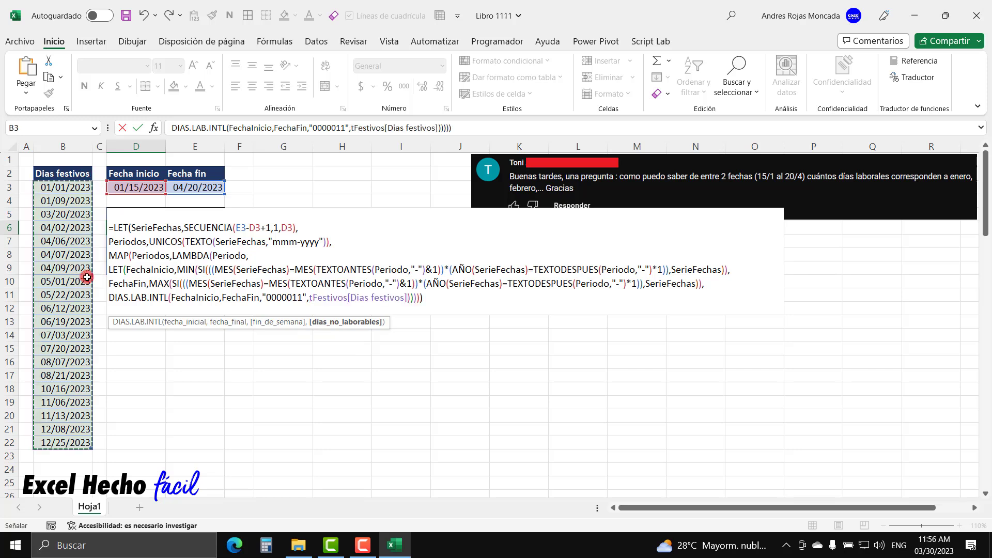
click(432, 296)
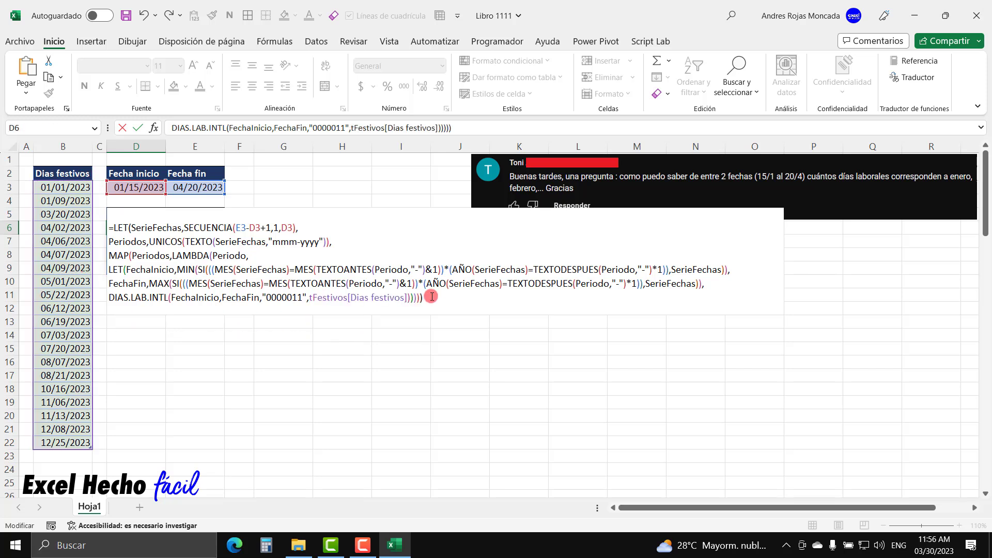
key(Return)
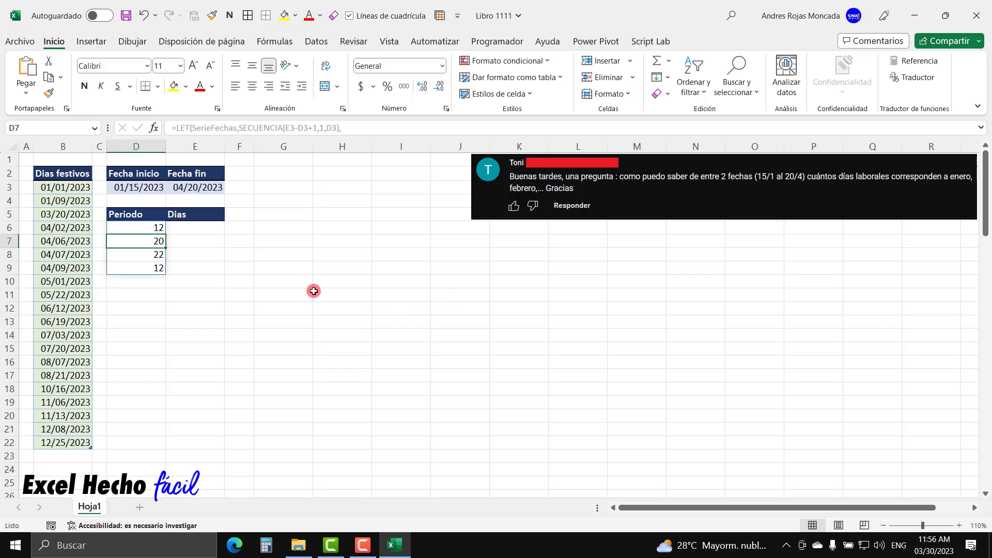
Check the recalculated counts 12, 20, 22 and 12 in D6:D9, then reselect D6.
click(151, 227)
click(155, 240)
click(161, 254)
click(151, 270)
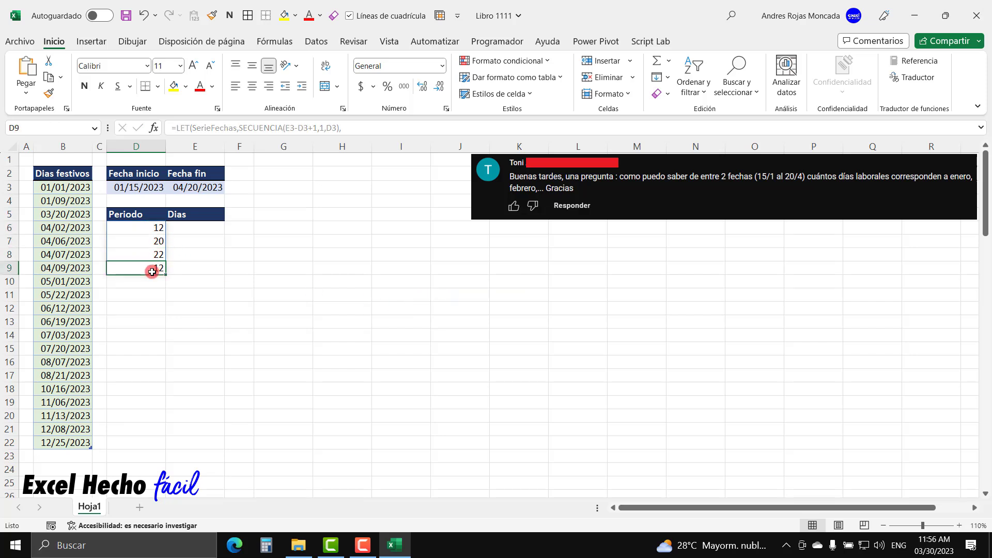
click(139, 226)
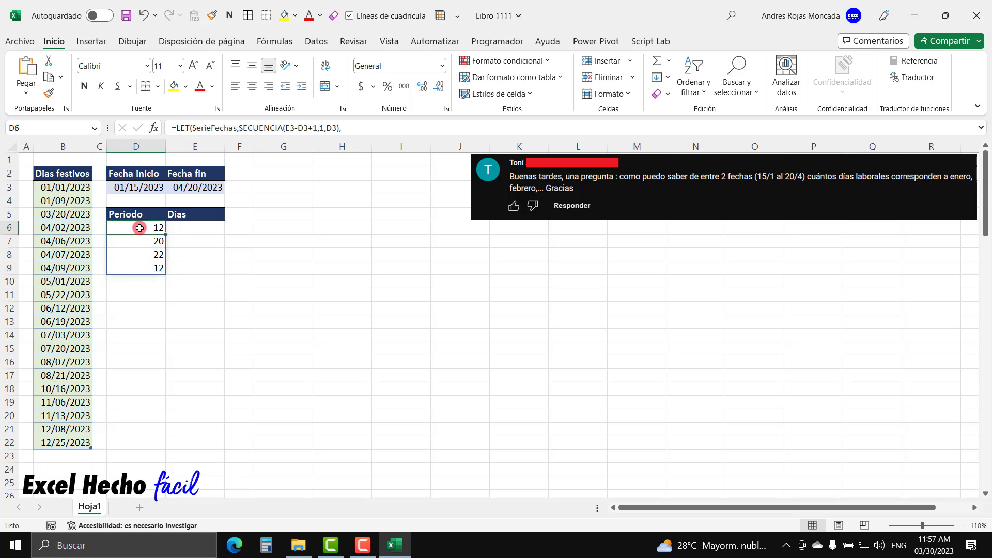
Wrap the MAP calculation in APILARH(Periodos, …) with a closing parenthesis so periods stack beside counts.
key(F2)
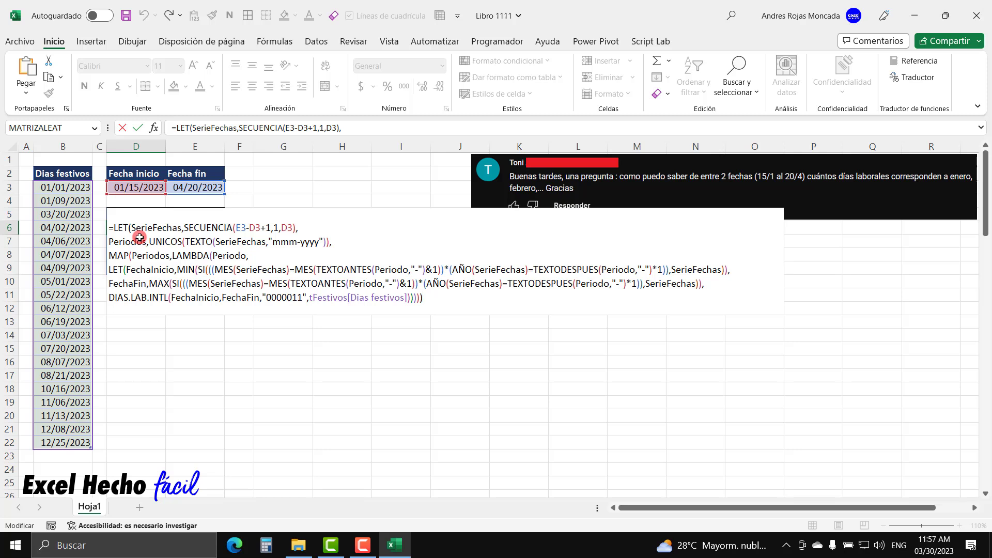
click(114, 256)
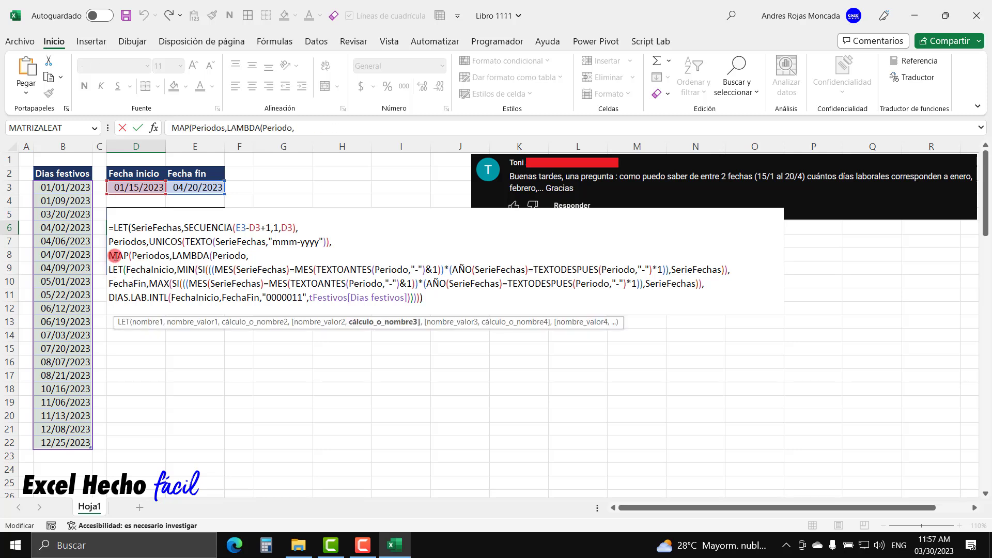
click(374, 324)
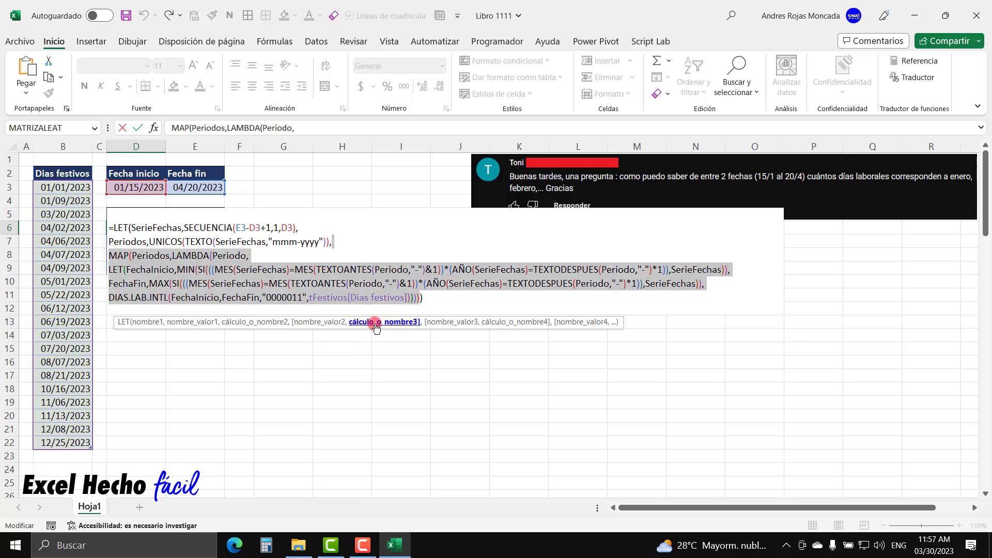
click(111, 257)
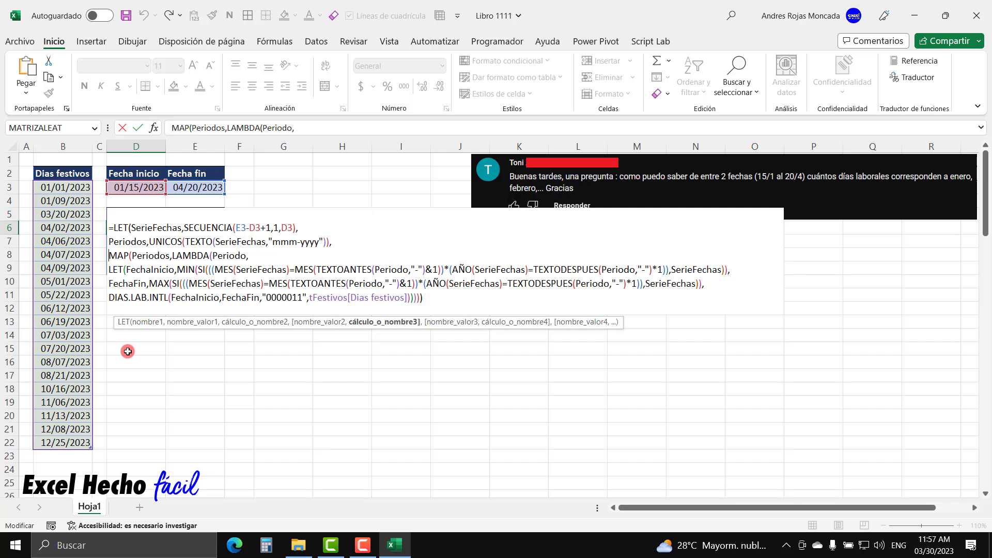
text(api)
key(Tab)
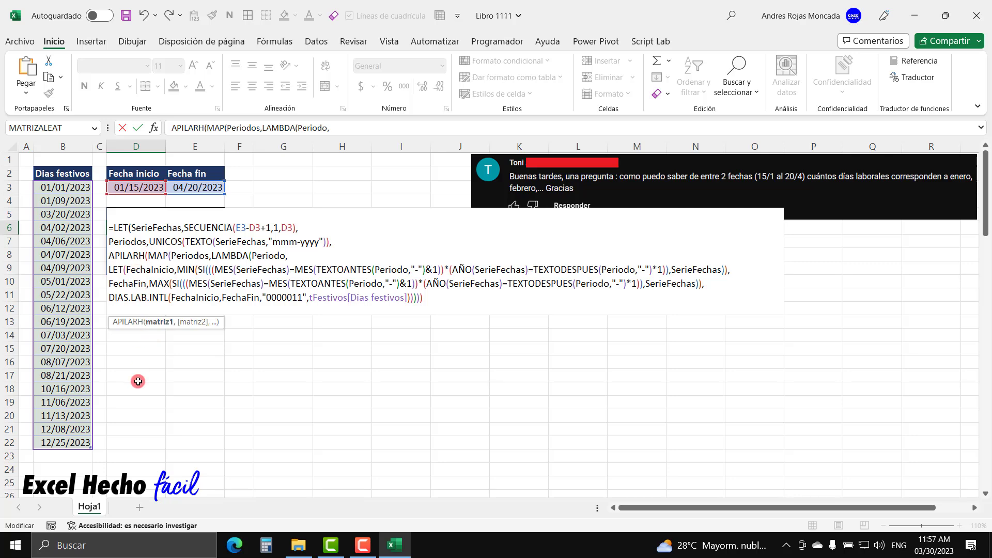
text(Per)
key(Tab)
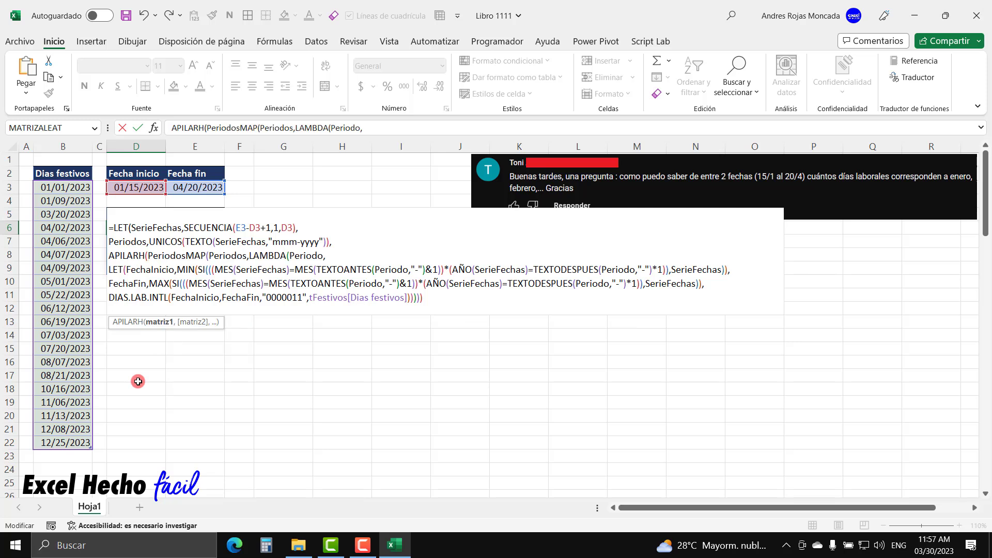
text(,)
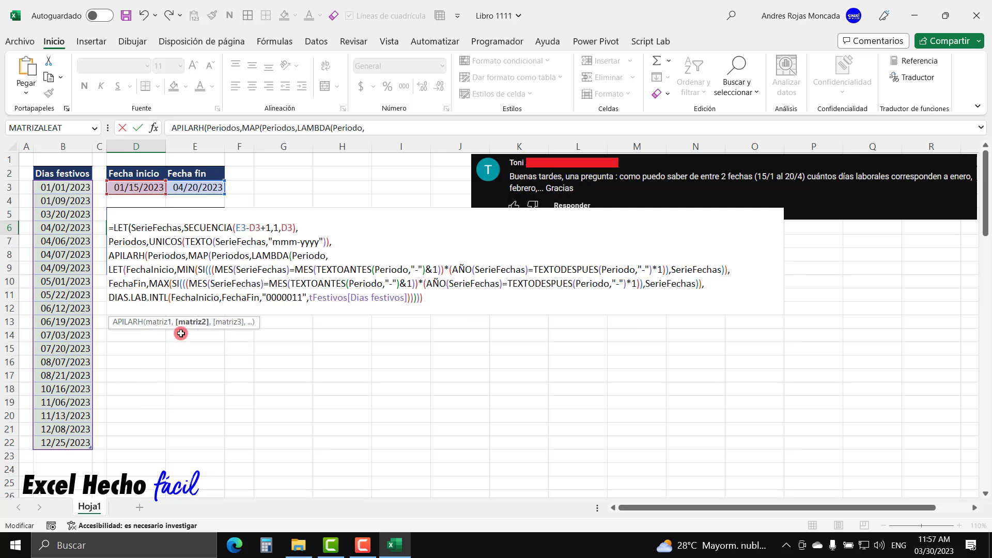
click(192, 322)
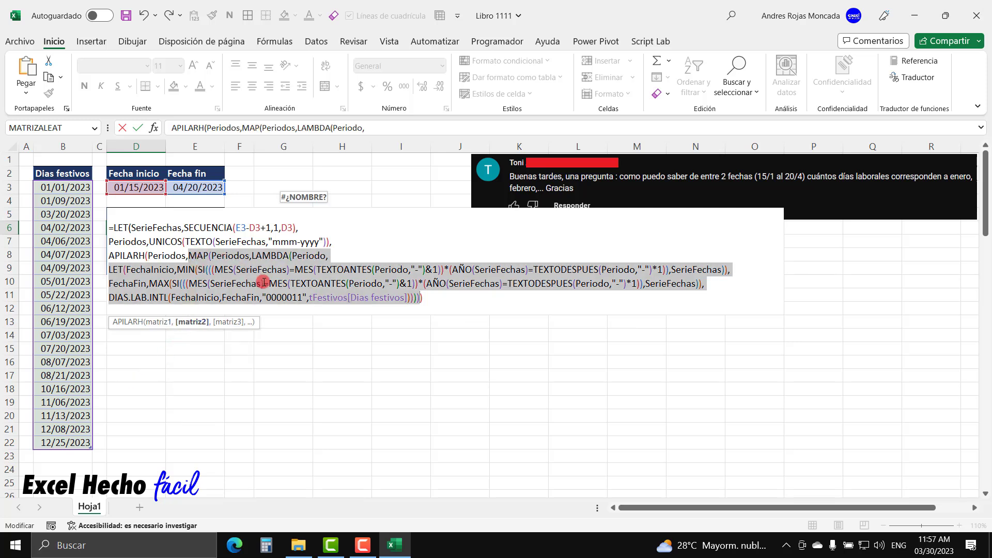
click(442, 300)
text())
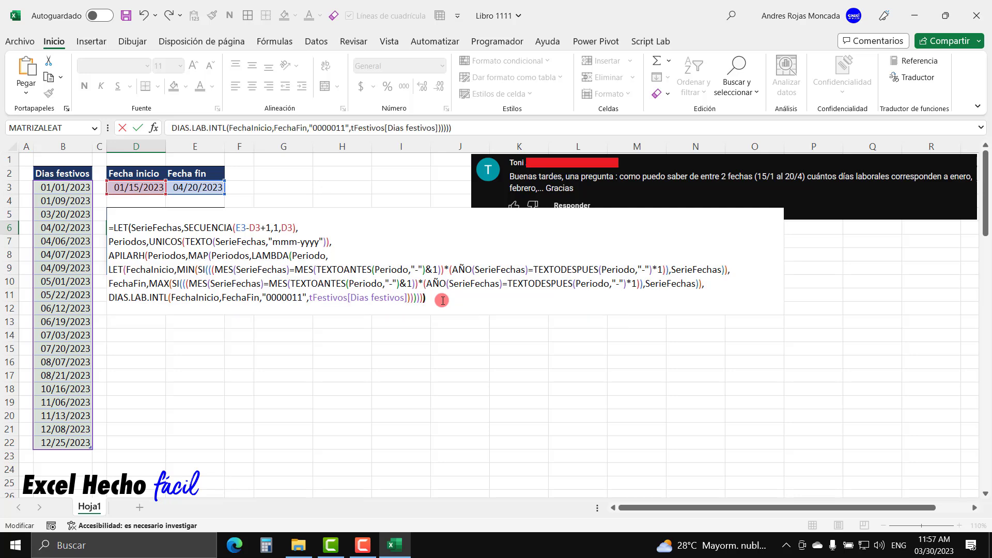
key(Return)
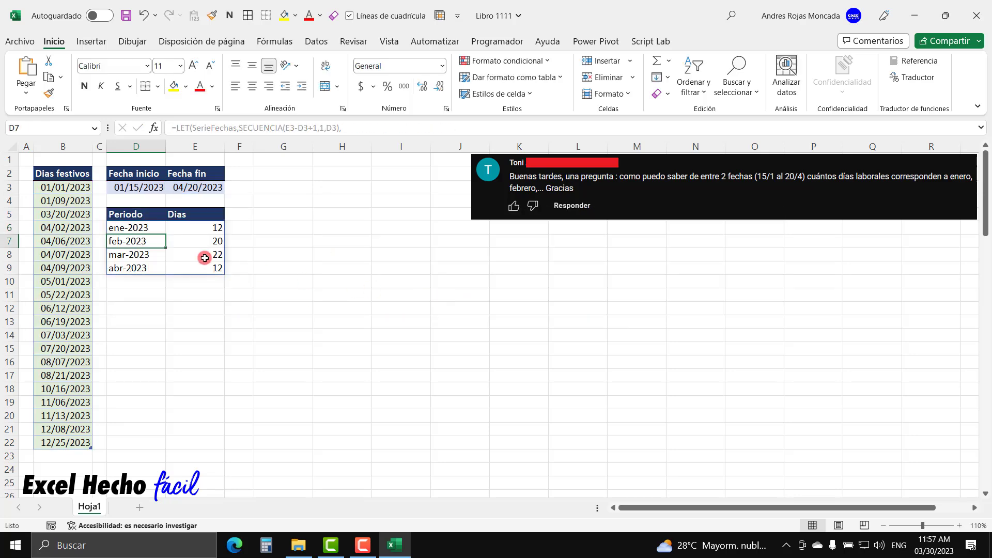
Review each period ene-2023 to abr-2023 and its count (12, 20, 22, 12), then open the Windows calendar.
click(139, 227)
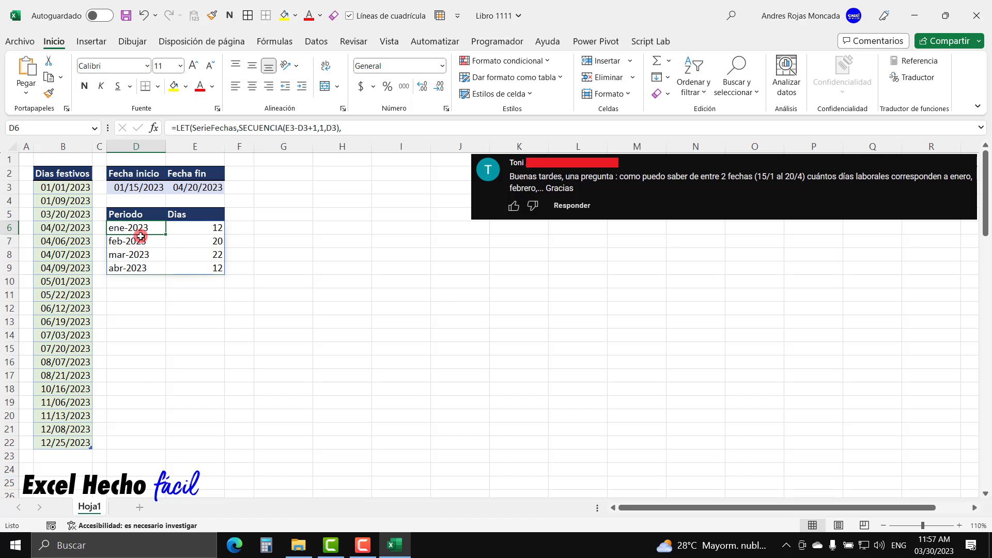
click(205, 227)
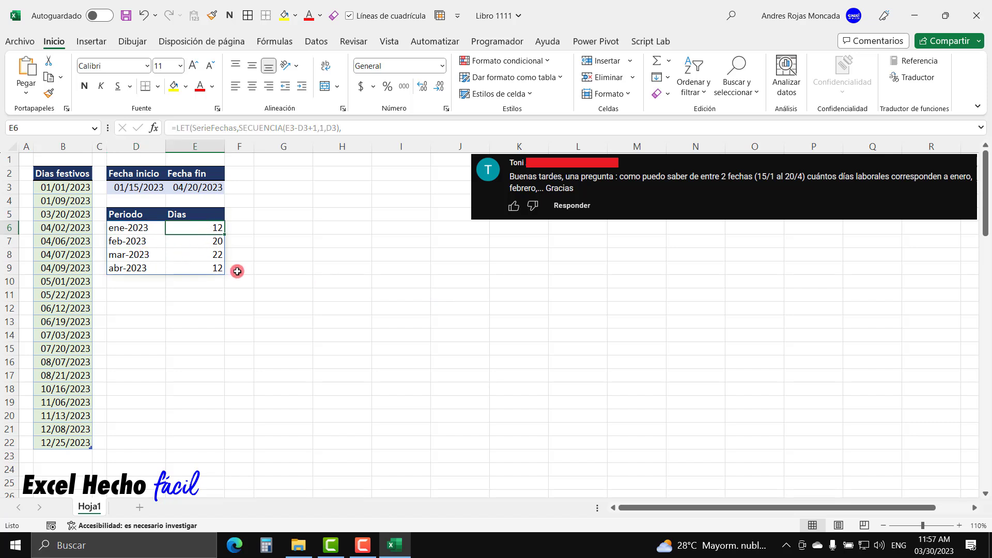
click(145, 242)
click(197, 241)
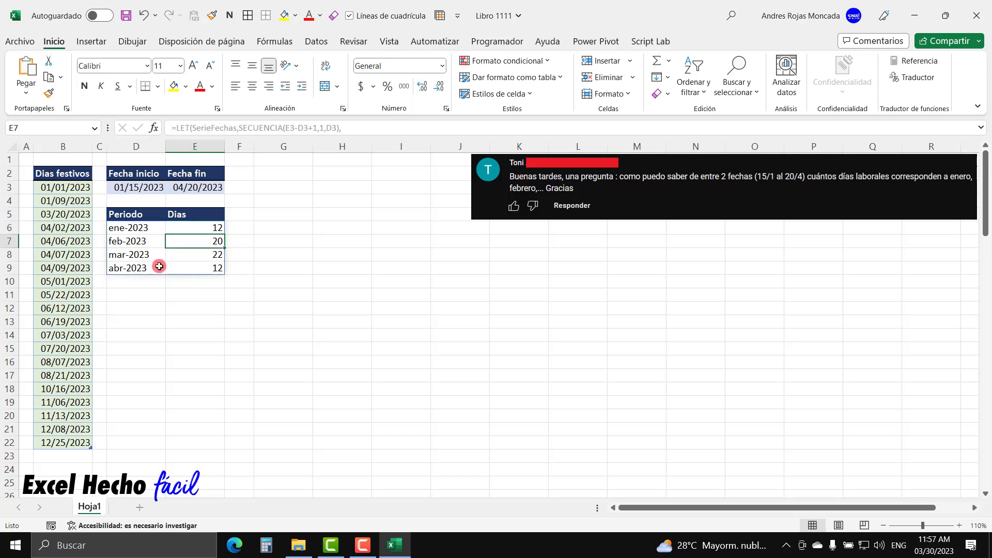
click(145, 255)
click(200, 255)
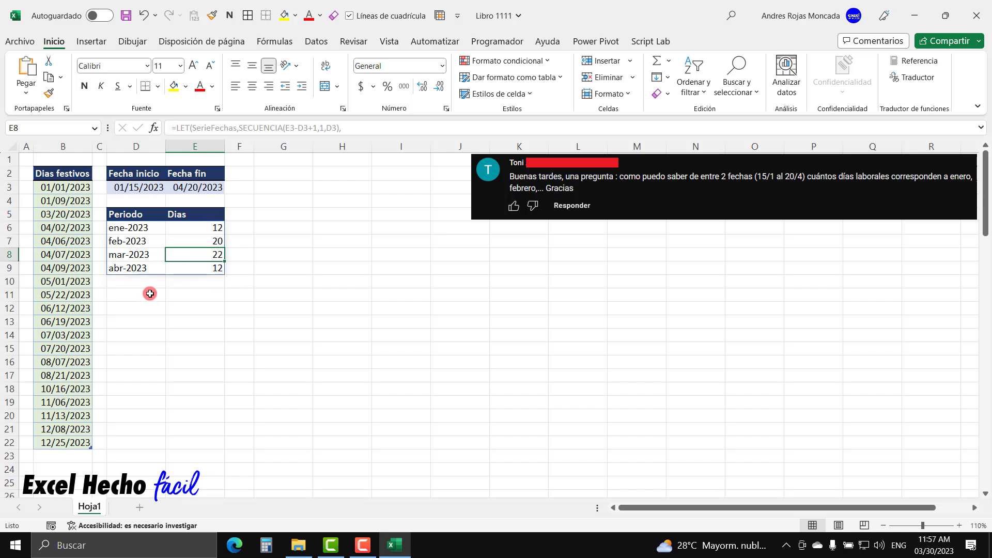
click(138, 268)
click(198, 268)
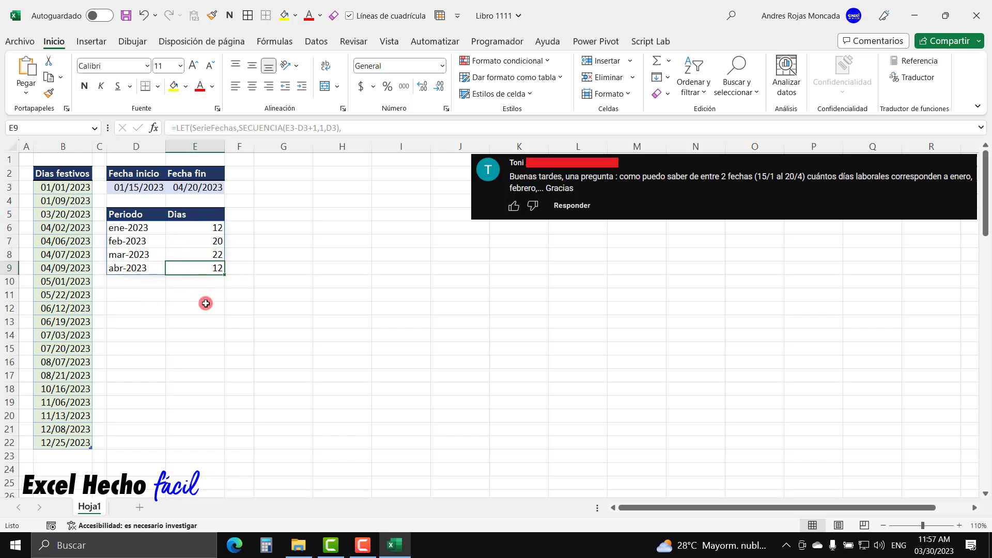
click(201, 243)
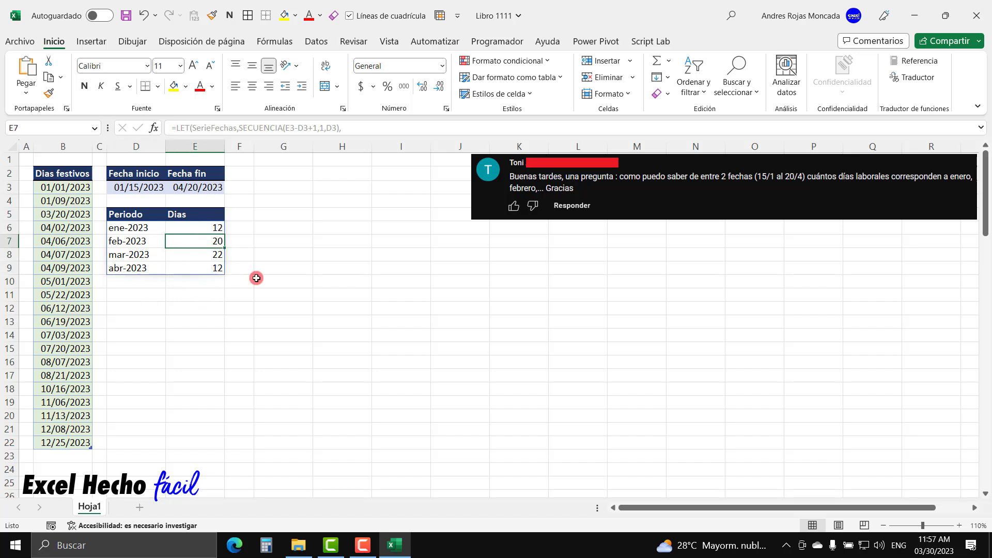
click(933, 547)
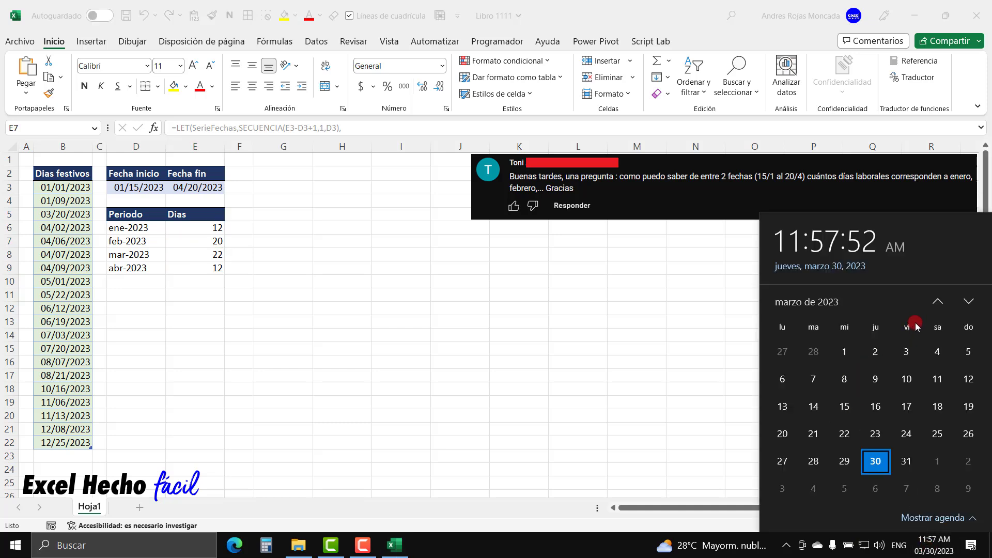
Go back one month in the calendar flyout to show February 2023.
click(937, 302)
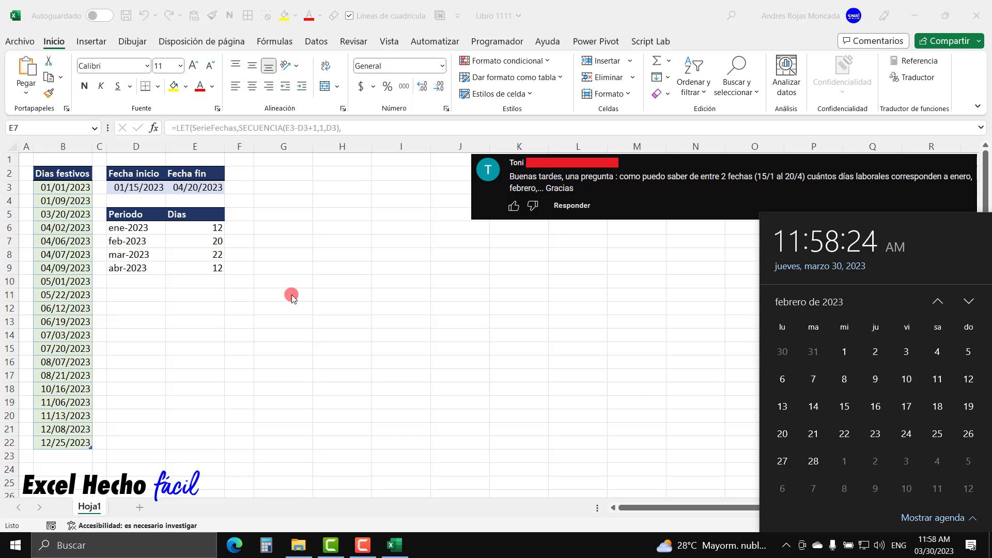
Close the calendar, review the D6 formula without changing it, and select the start date in D3.
click(208, 244)
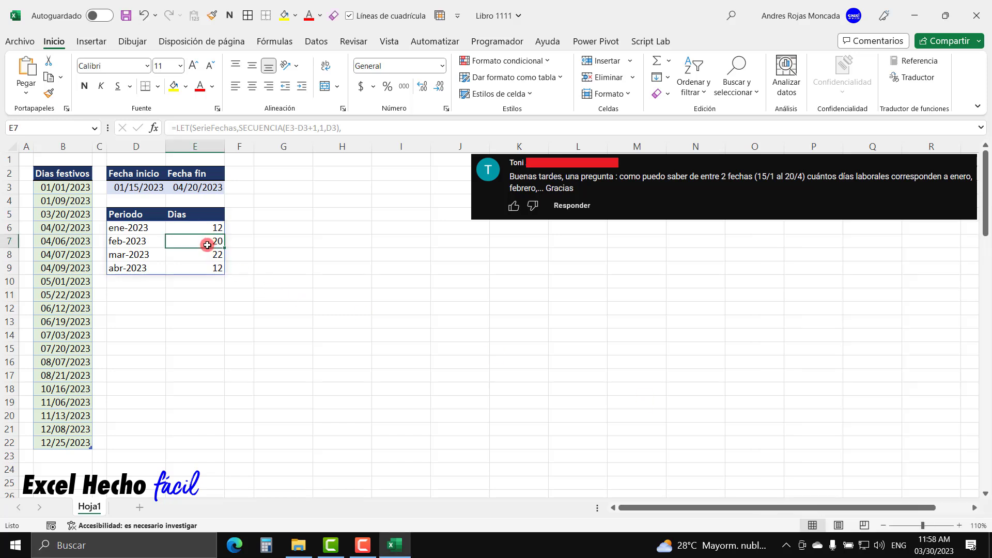
click(124, 254)
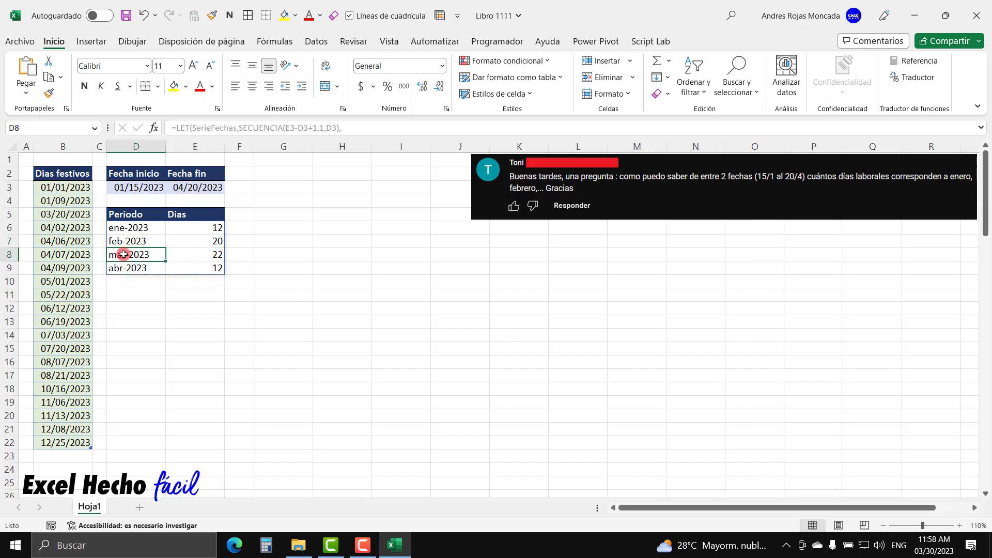
click(201, 292)
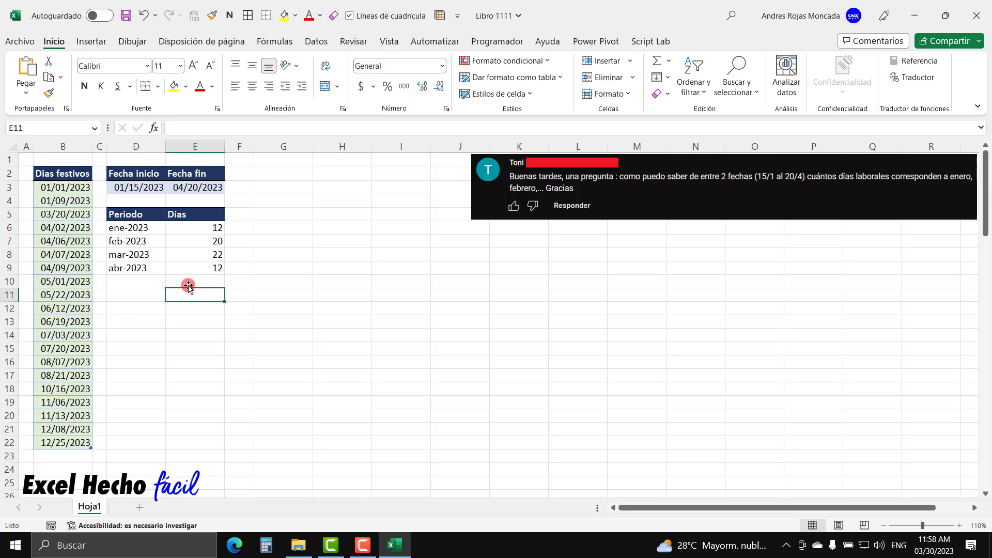
click(137, 227)
key(F2)
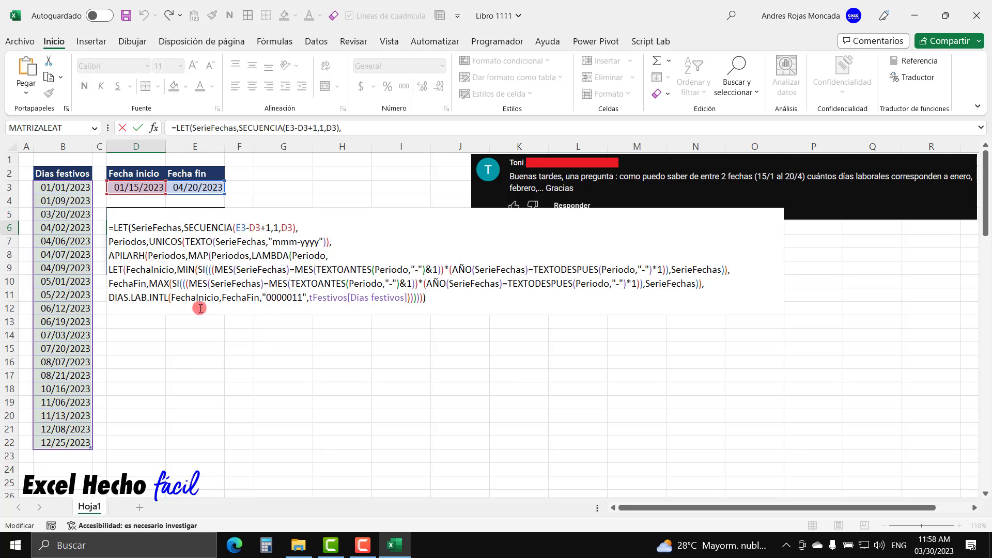
key(ctrl+Return)
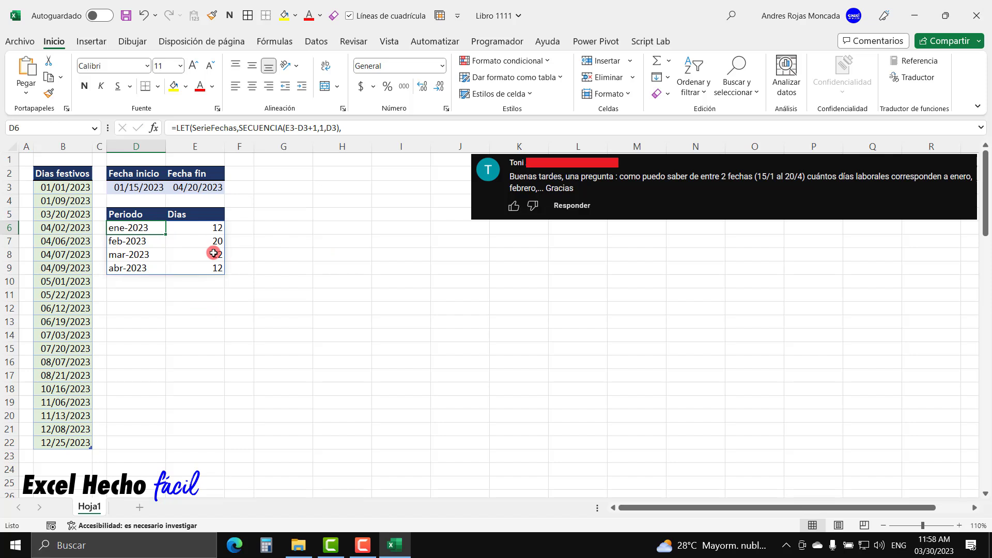
click(141, 187)
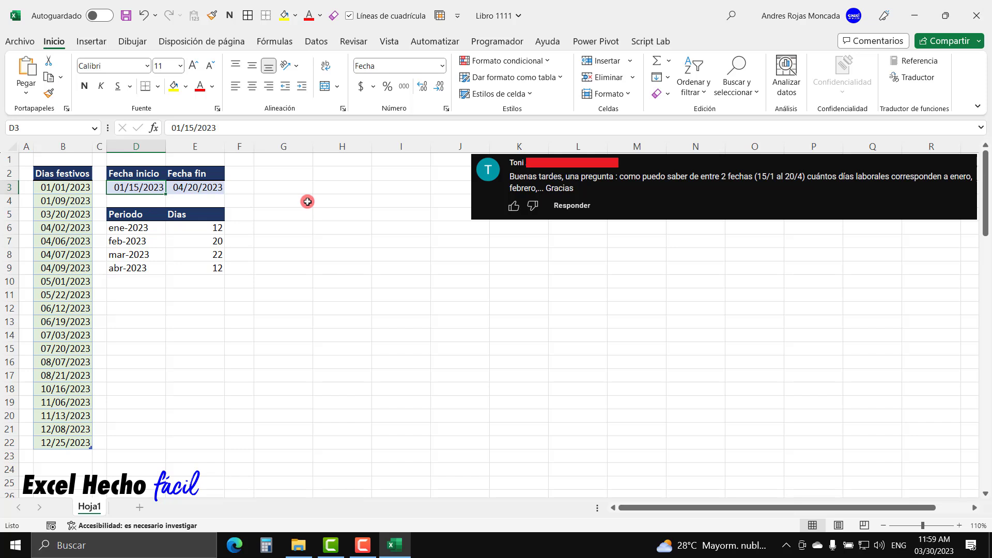
text(12/)
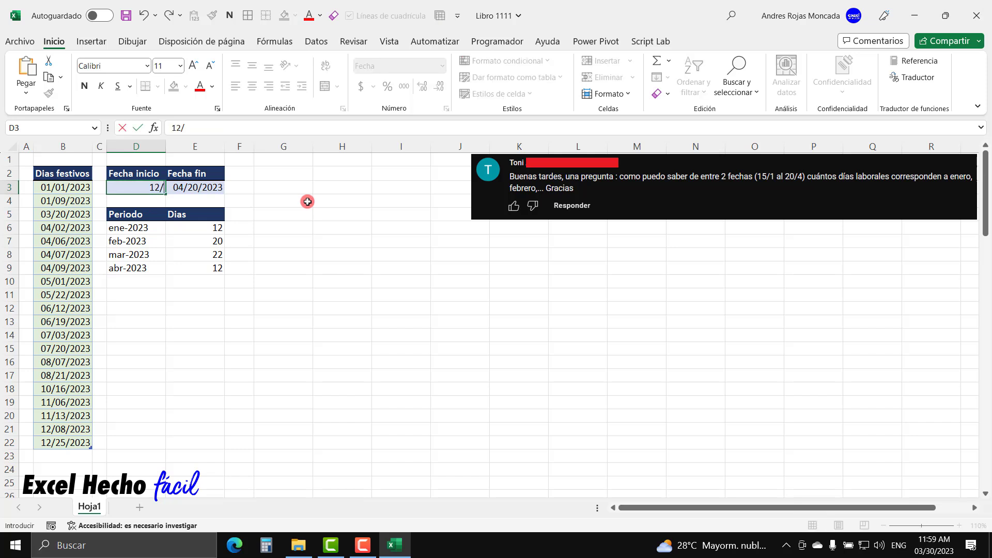
text(15/2)
text(022)
key(Return)
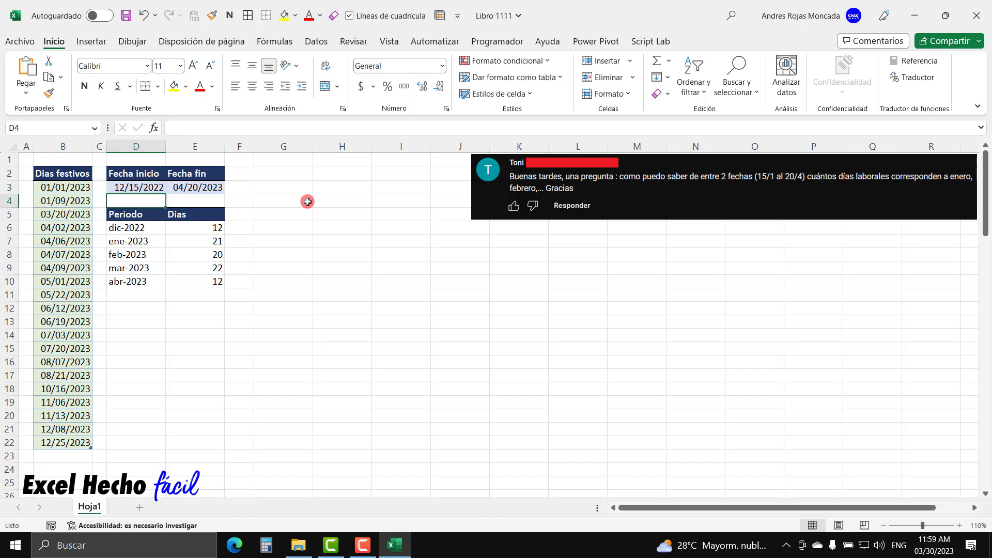
click(137, 228)
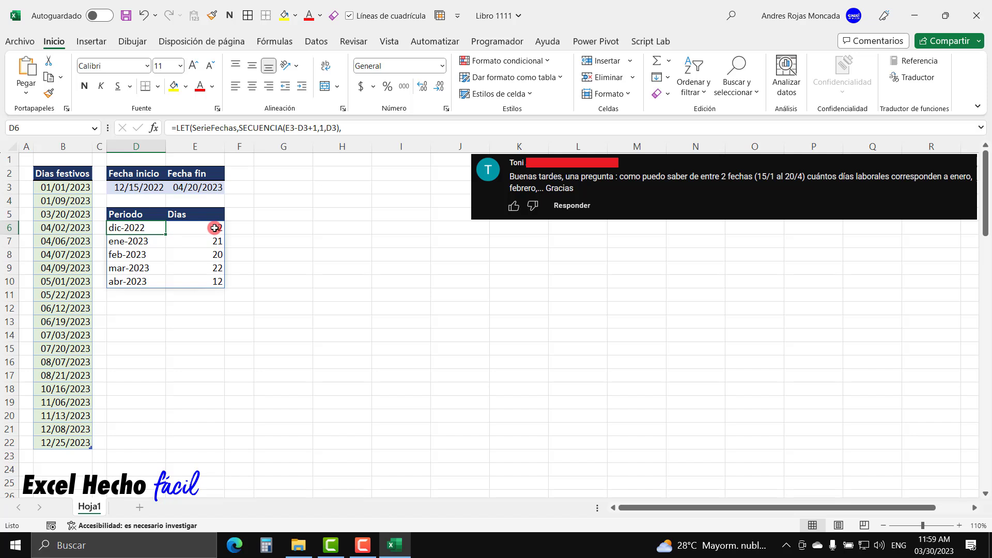
click(148, 242)
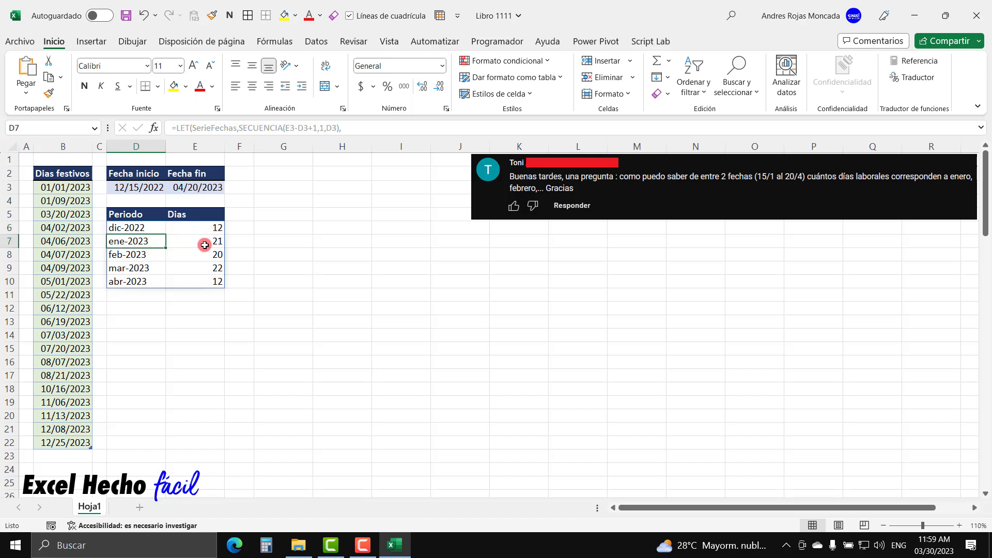
key(ctrl+z)
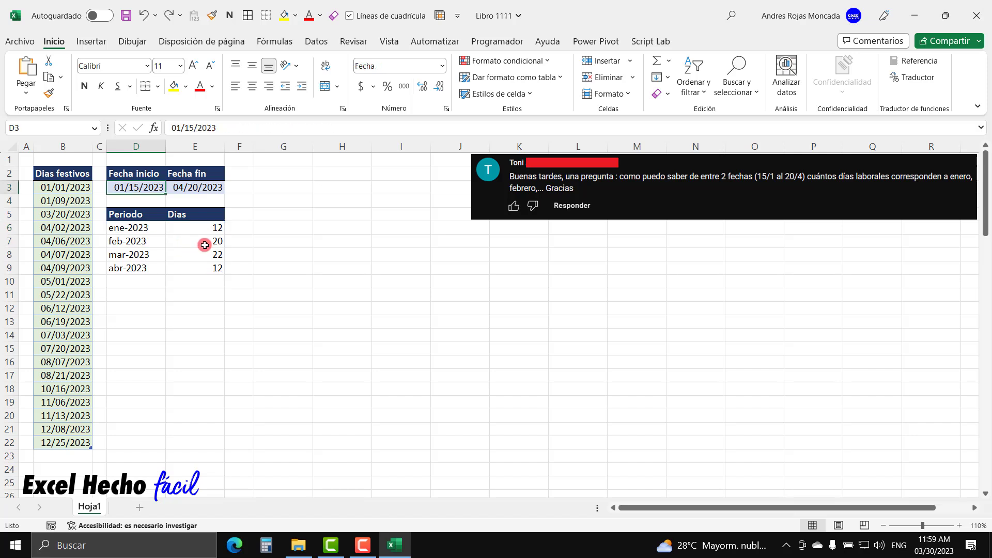
click(203, 296)
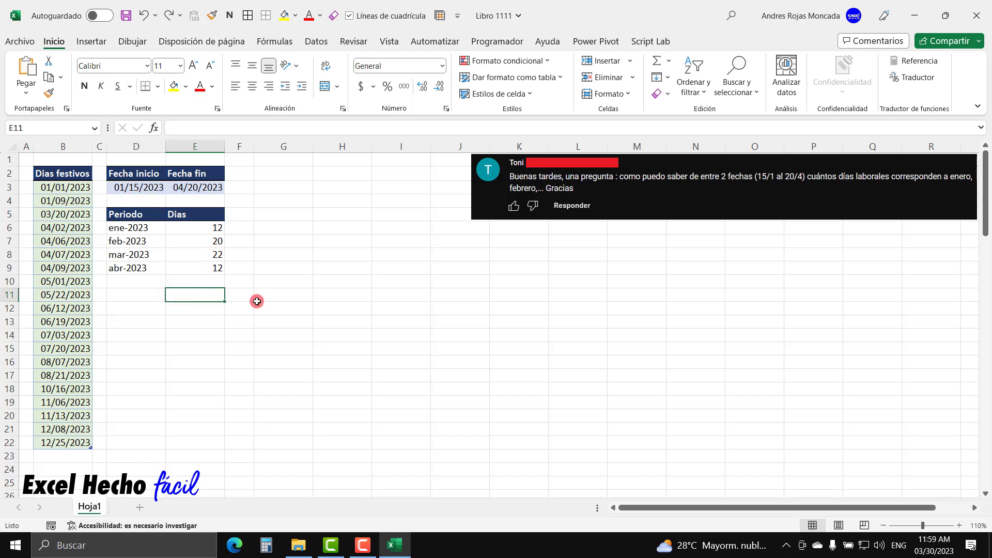